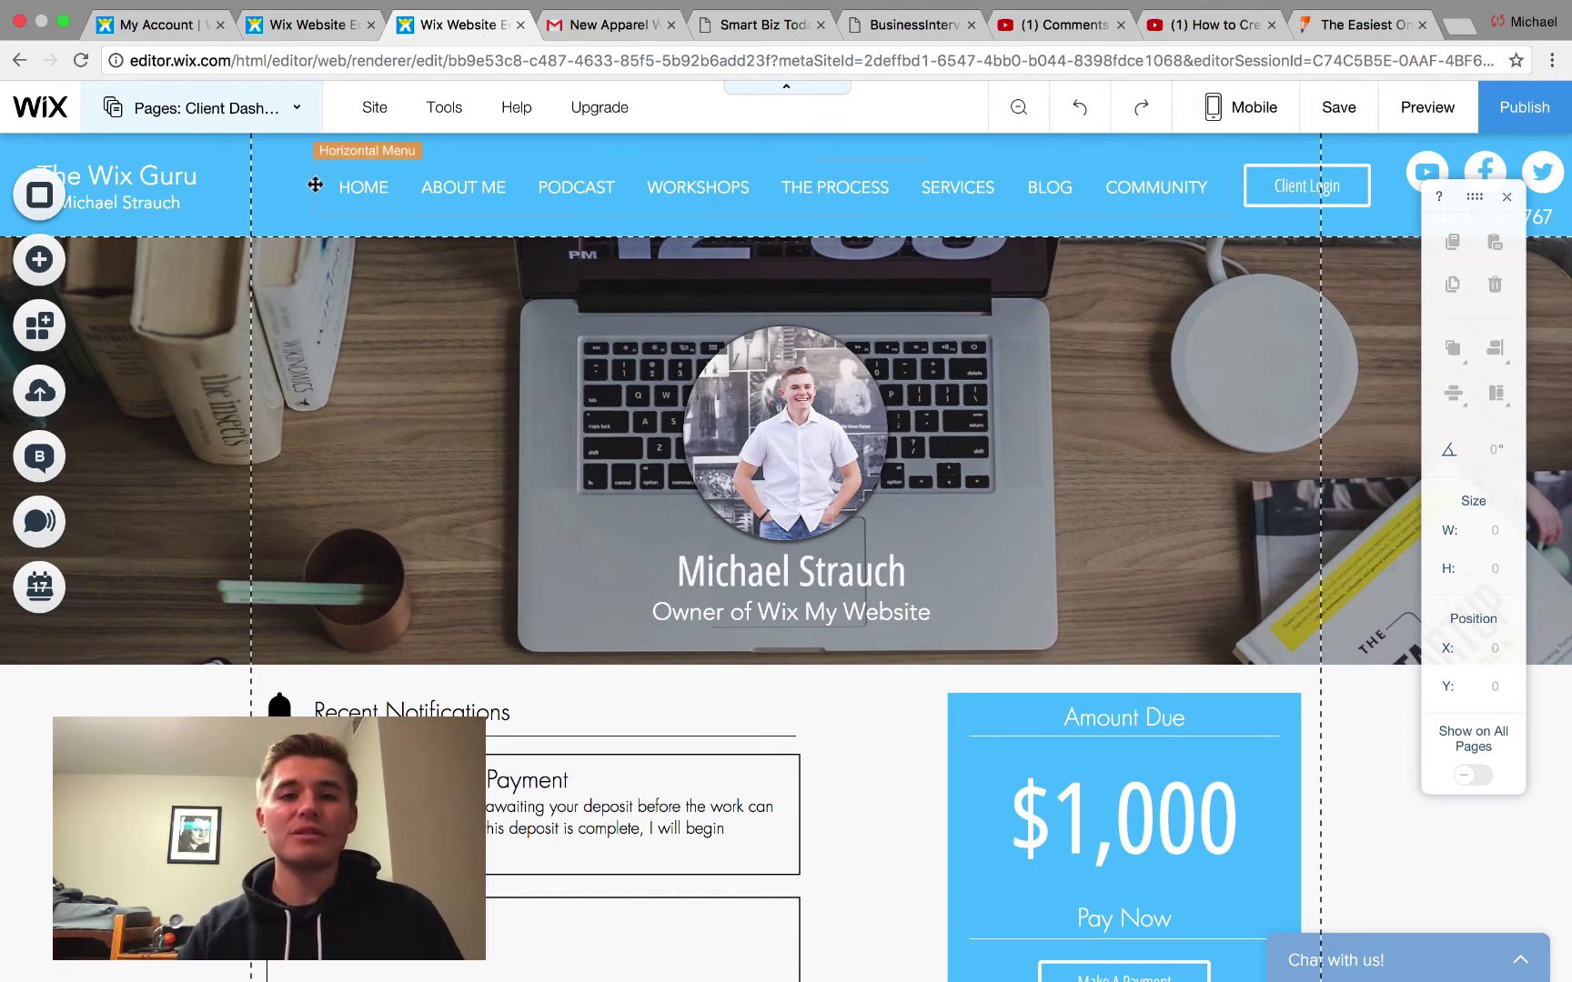
# Step: Switch the editor from the client dashboard to the HOME page via the Pages list
pyautogui.click(256, 111)
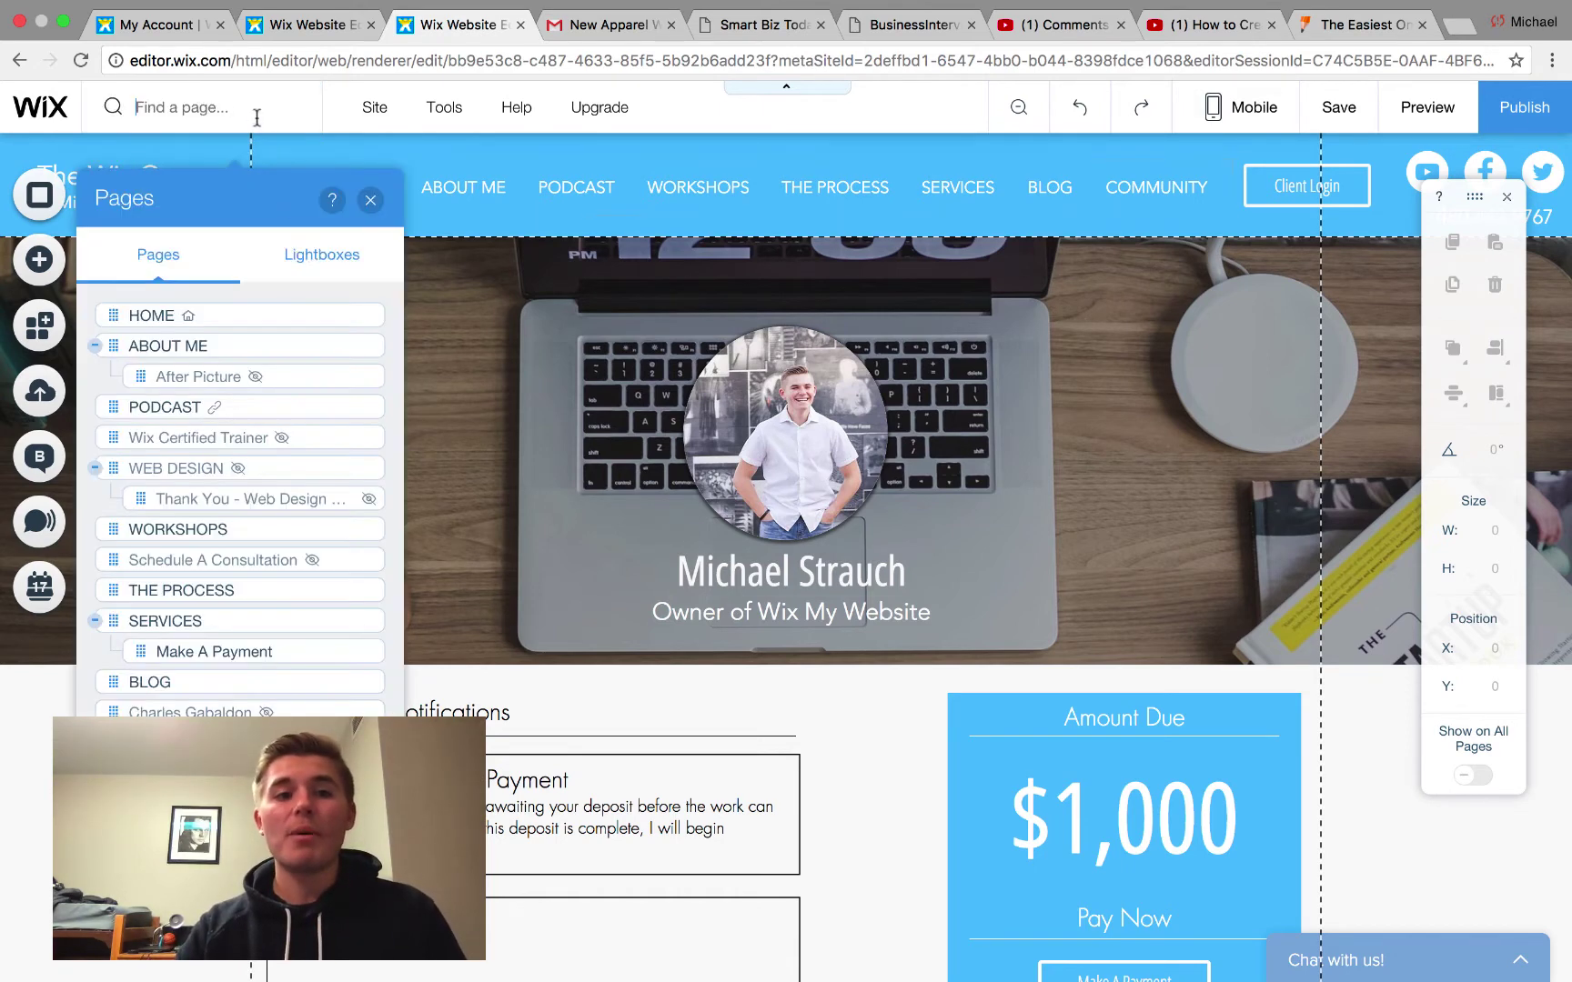
pyautogui.click(256, 312)
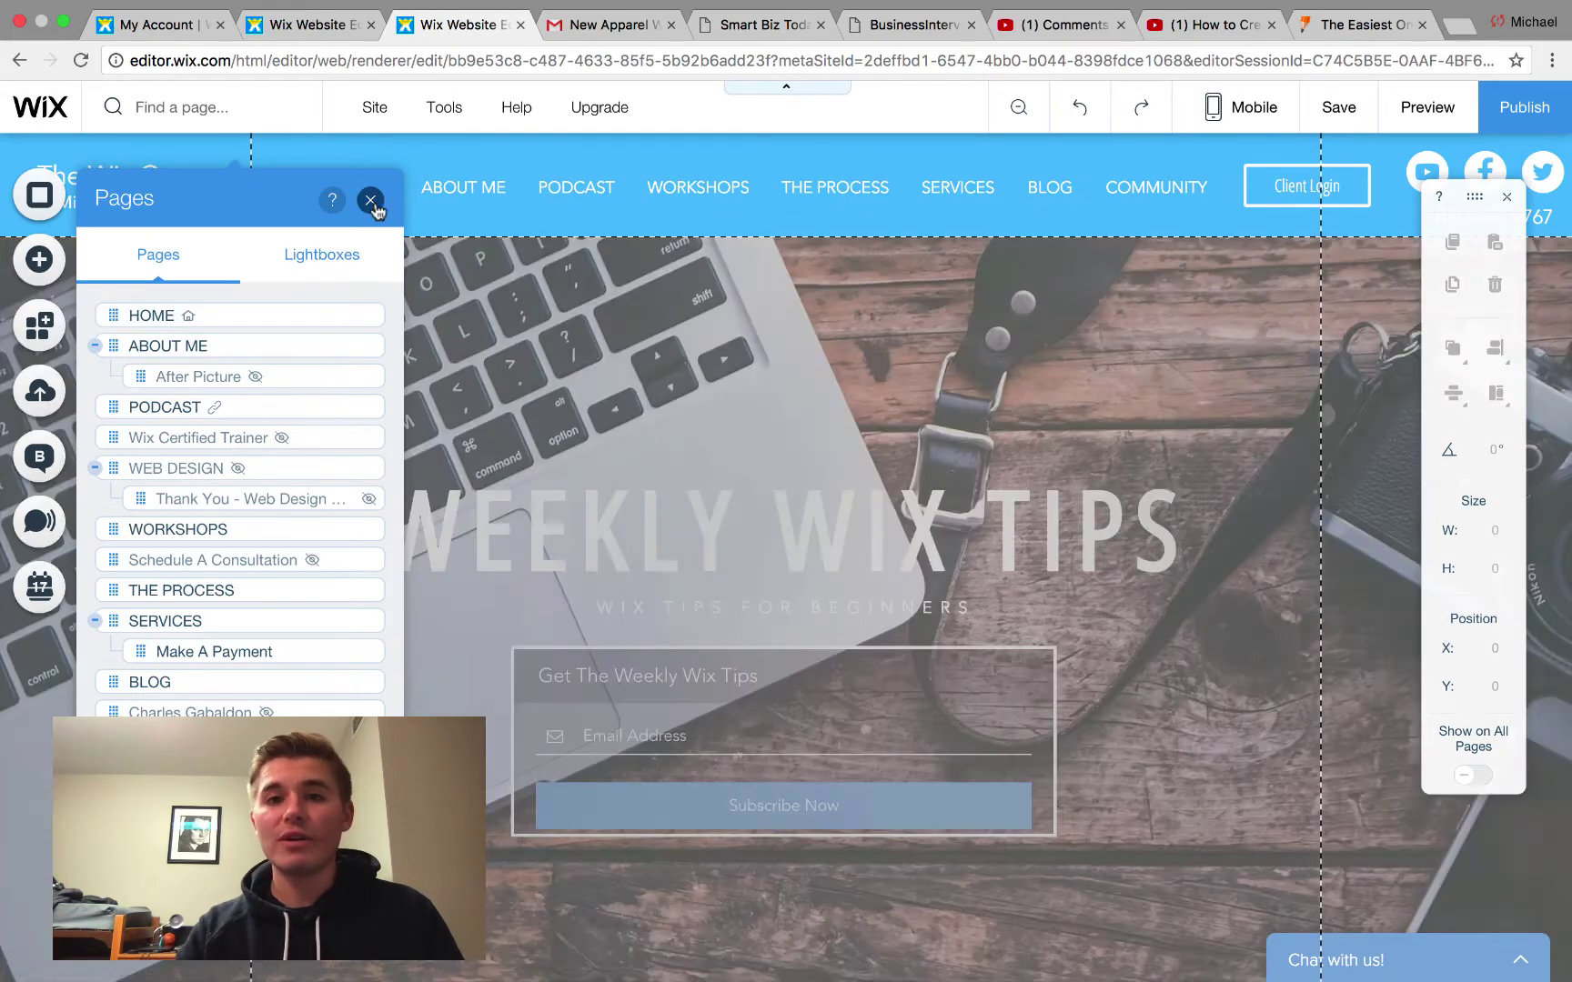
pyautogui.click(594, 368)
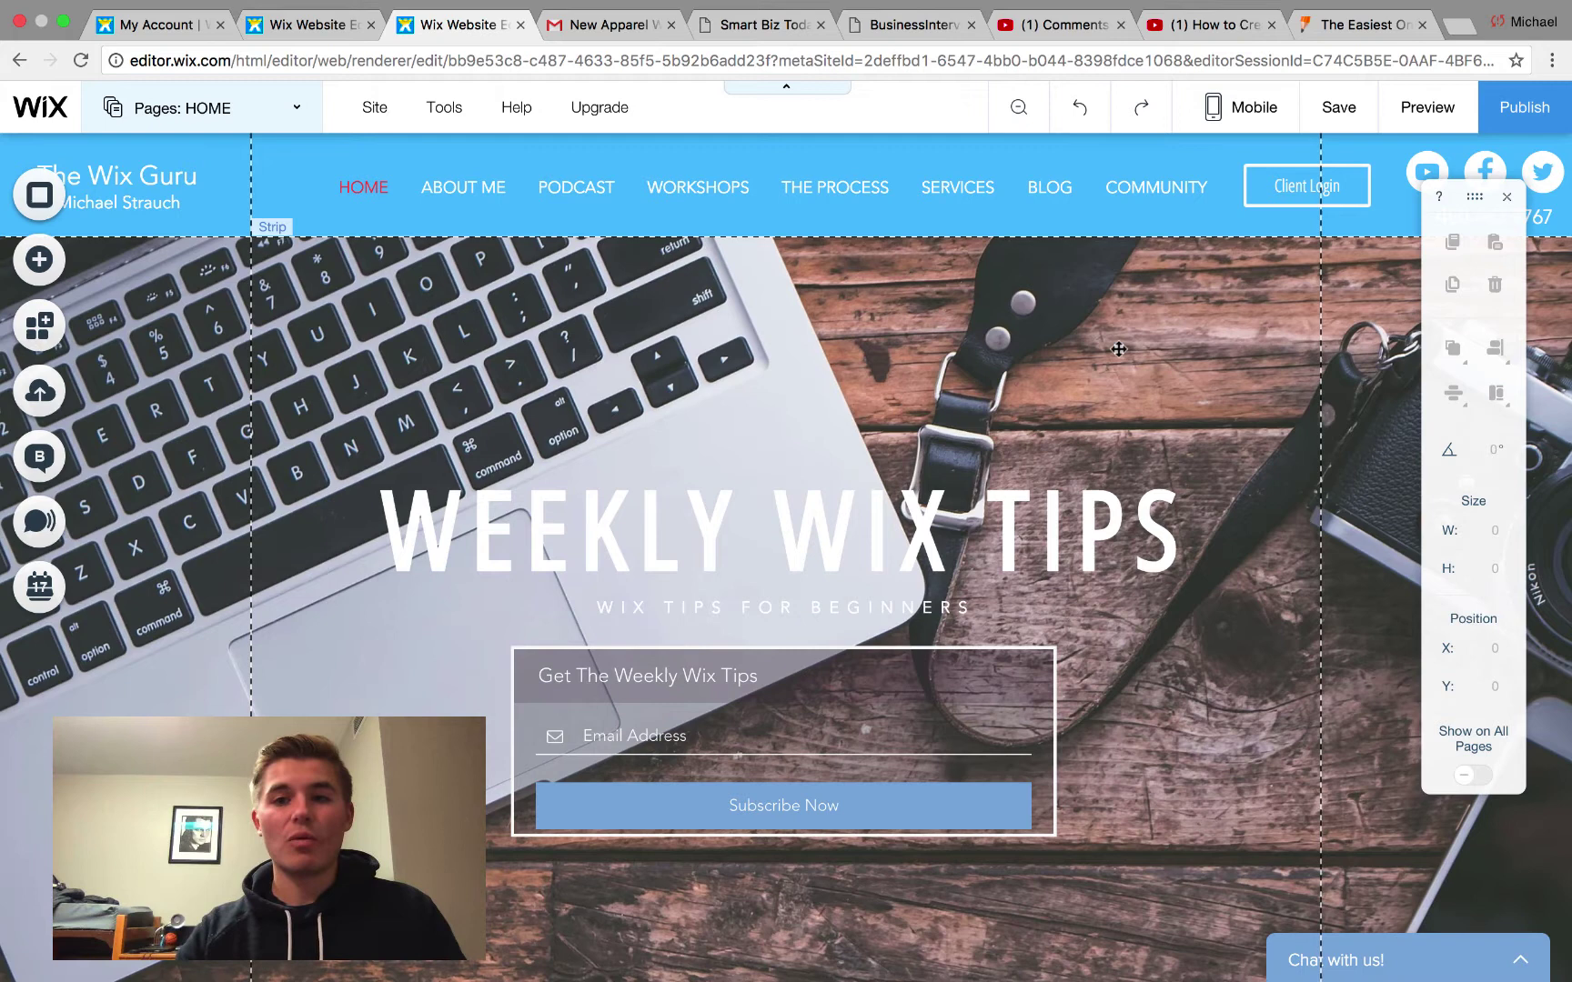
# Step: Select the header's Client Login button and list the lightboxes: Pop Up, Web Design Interest, Client Login
pyautogui.click(1288, 190)
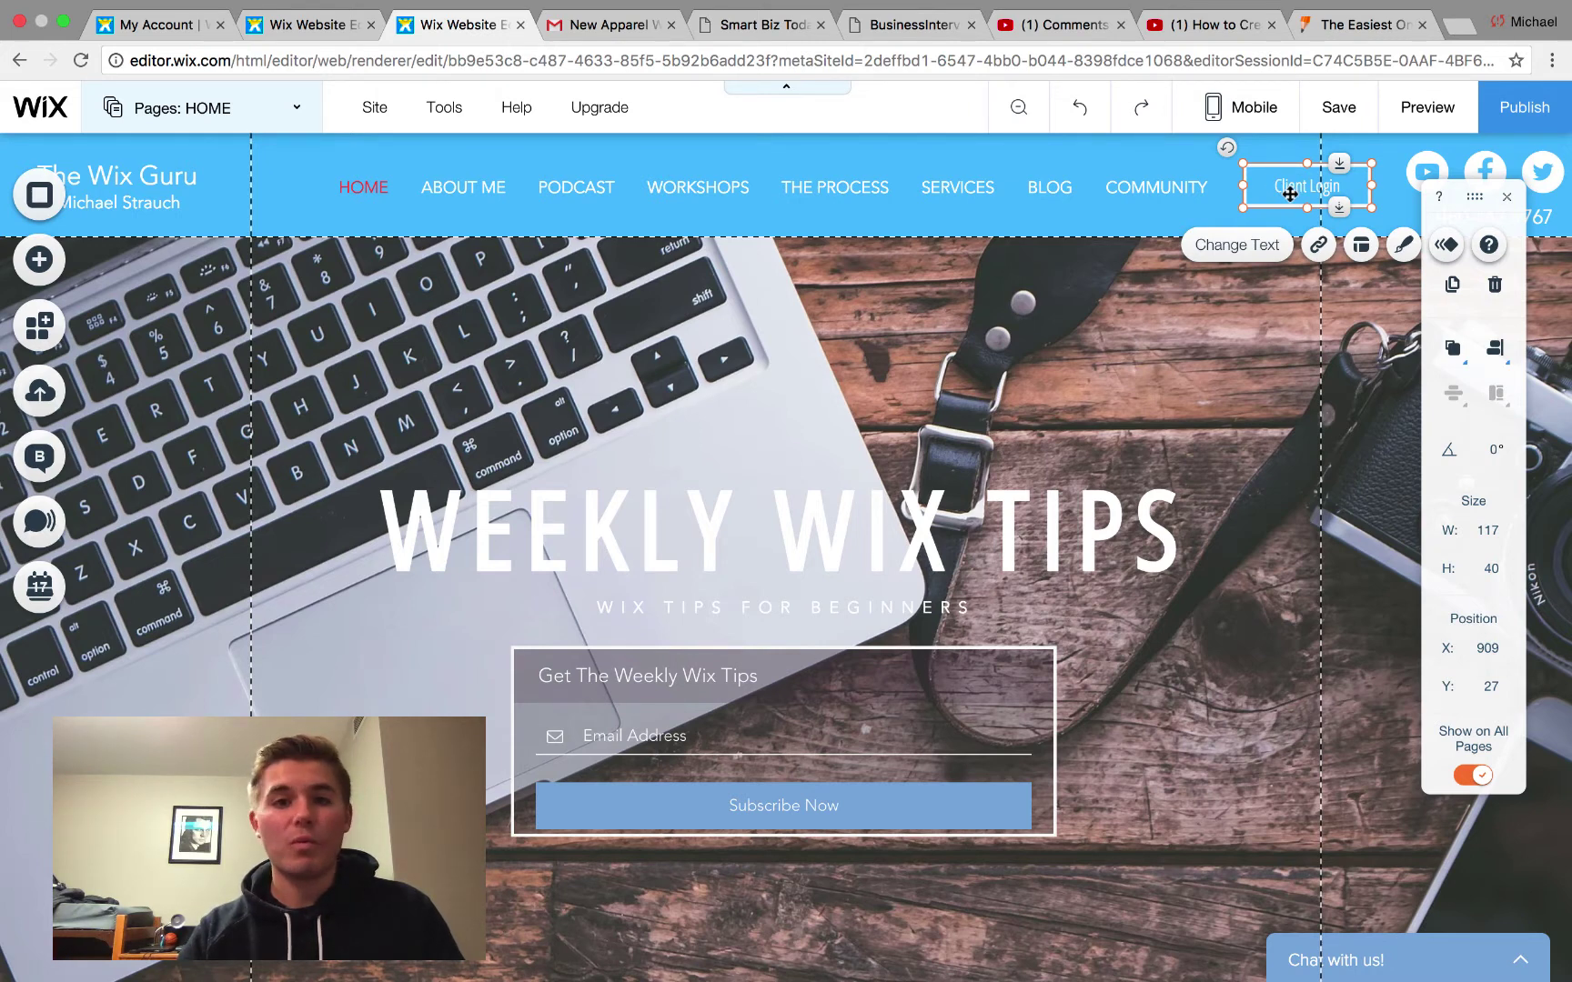
pyautogui.click(239, 107)
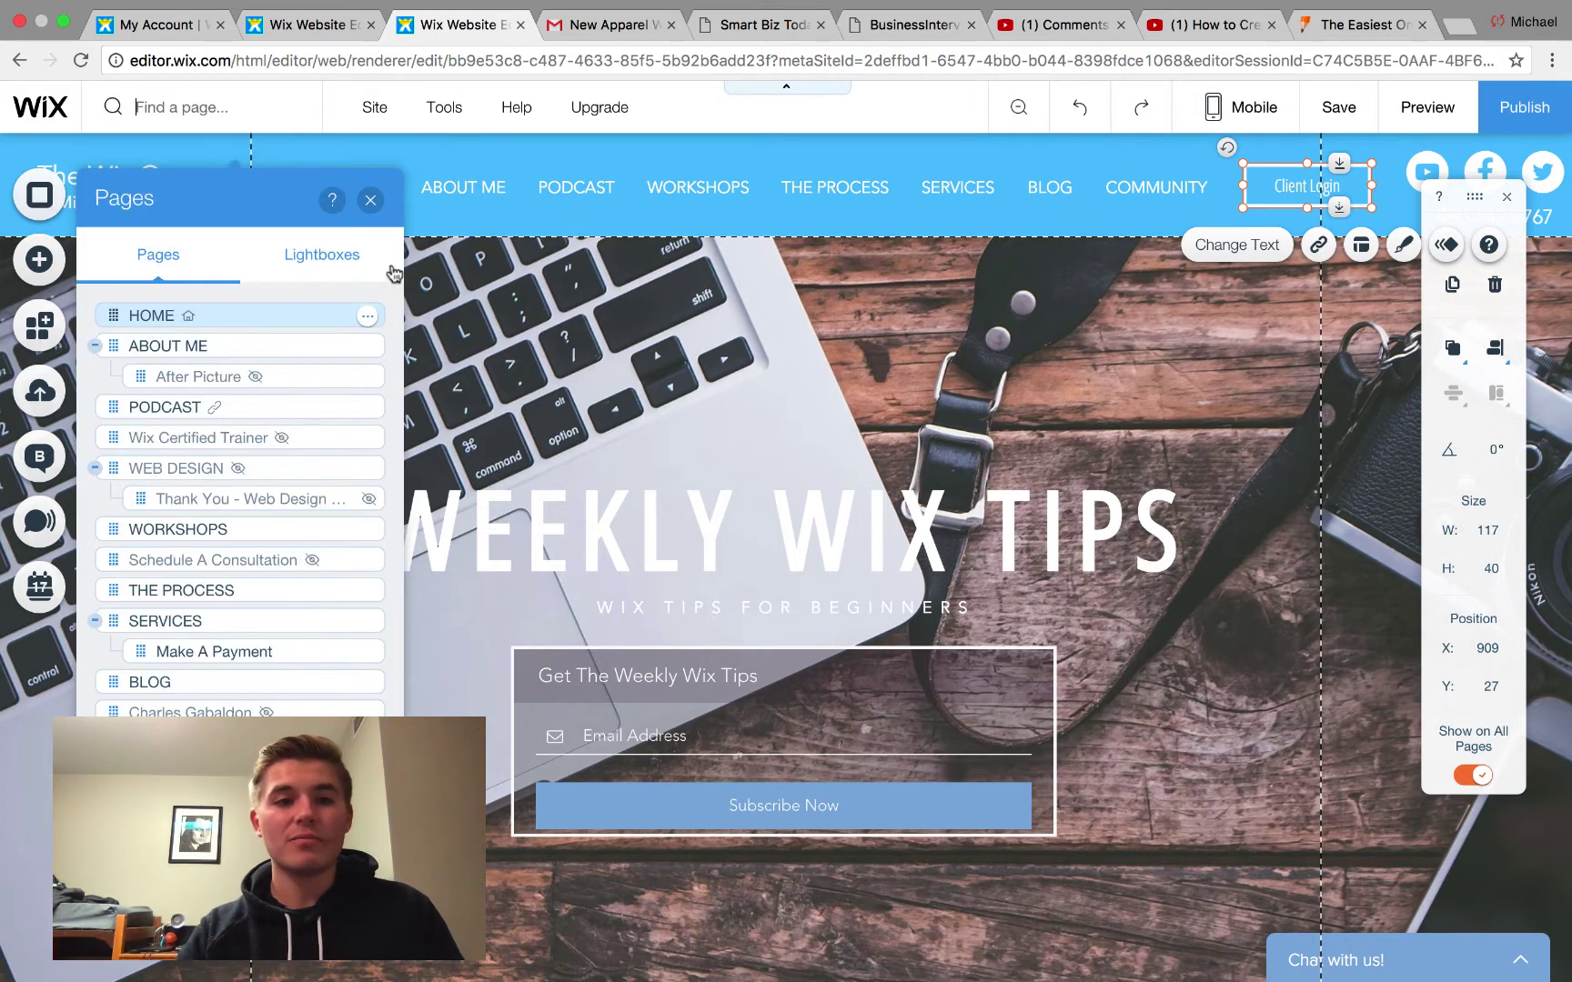
pyautogui.click(346, 271)
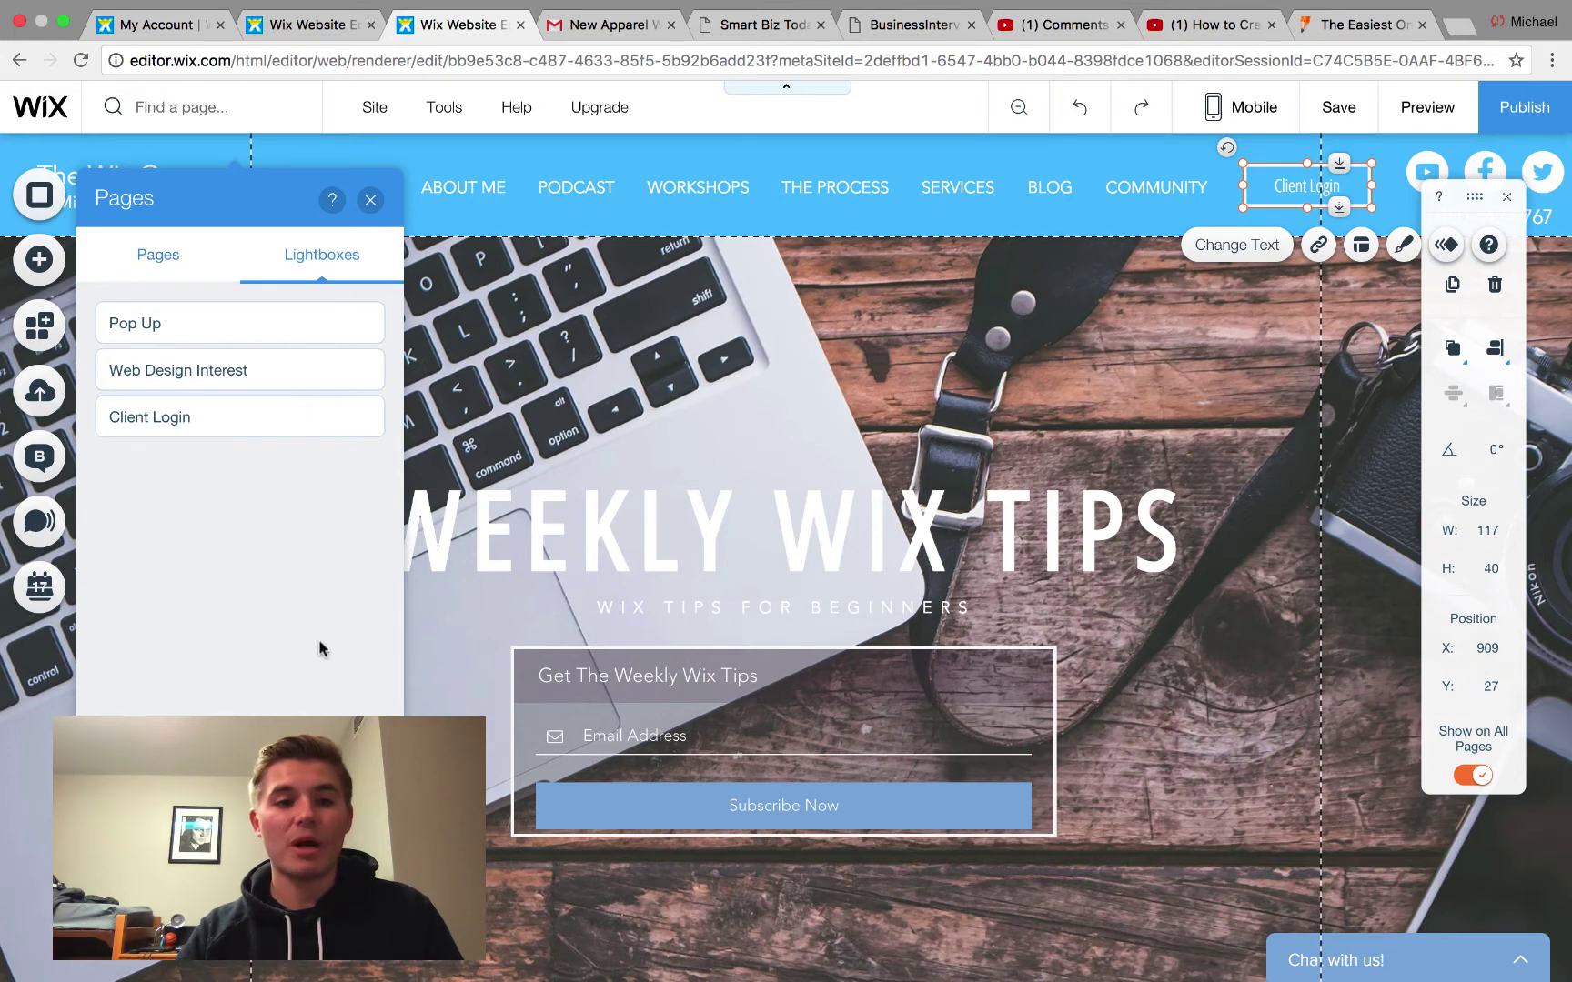
# Step: Open the Client Login lightbox for editing and move the floating toolbar off the form
pyautogui.moveTo(234, 421)
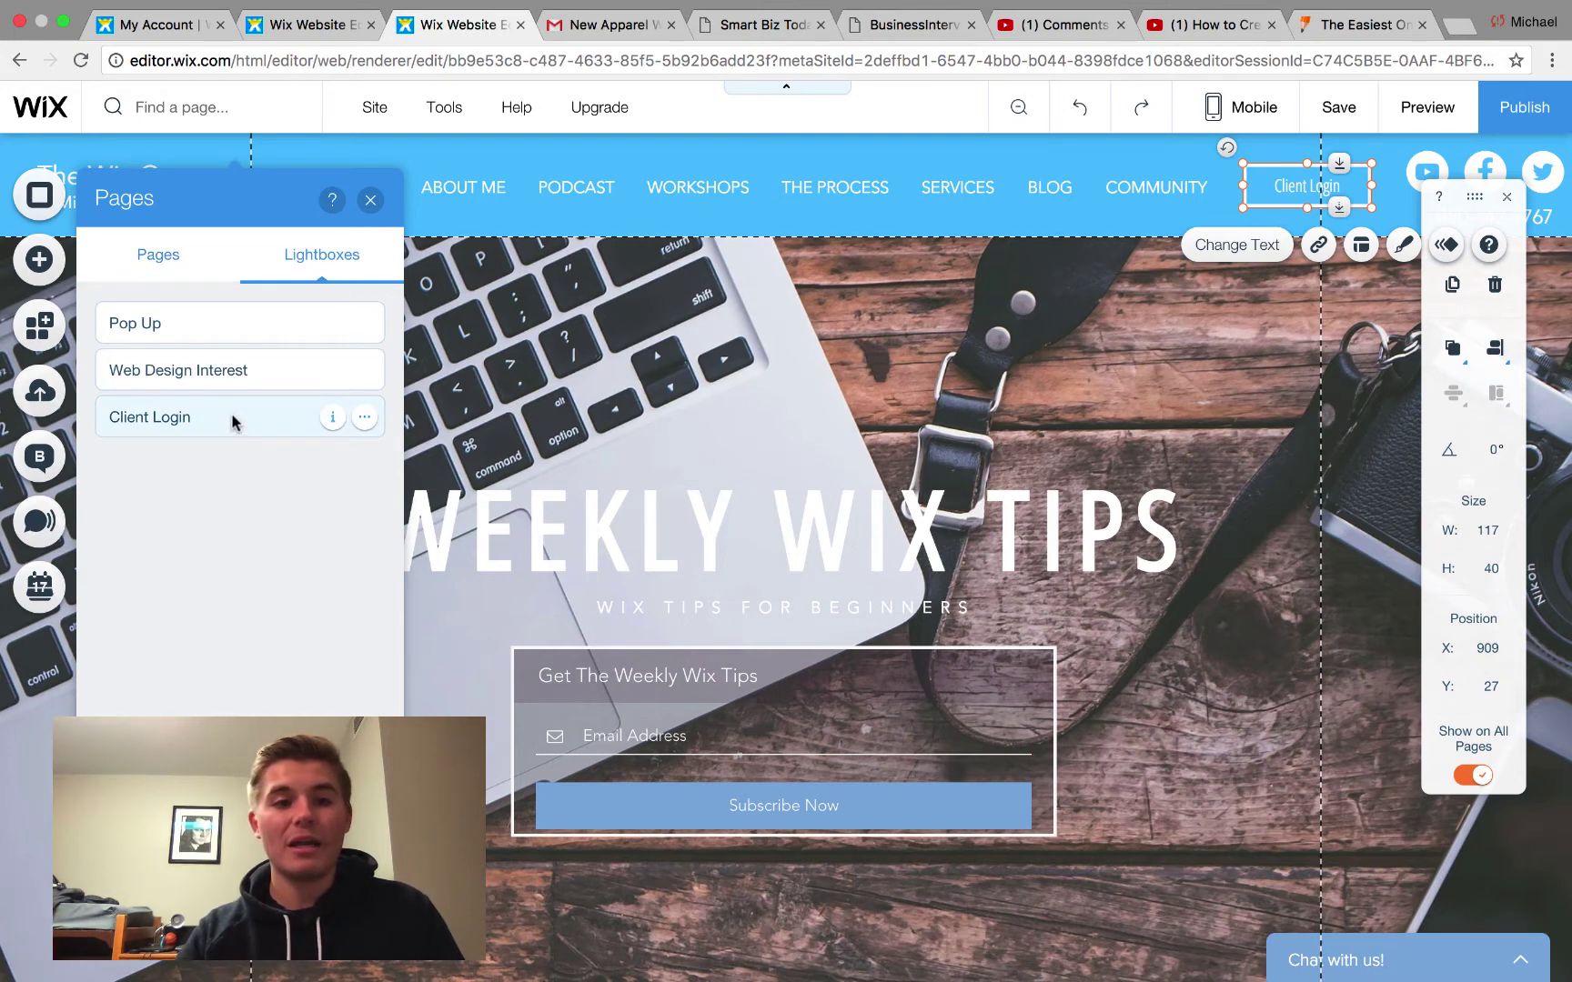
pyautogui.click(235, 421)
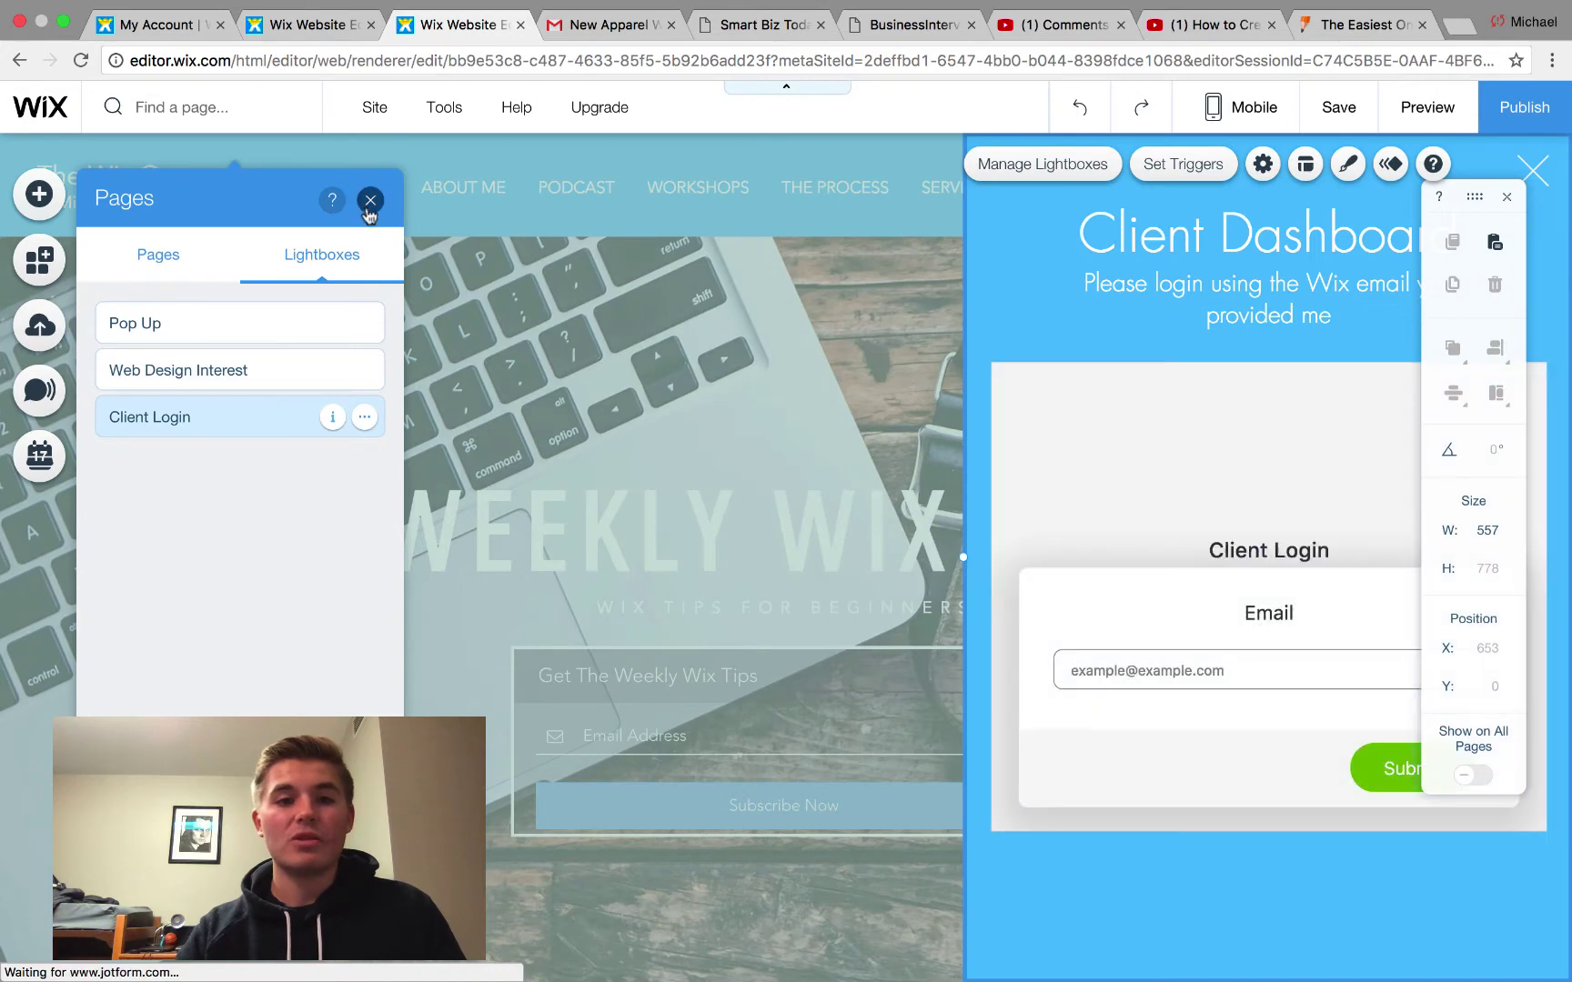
pyautogui.click(370, 200)
pyautogui.moveTo(1465, 195); pyautogui.dragTo(686, 267)
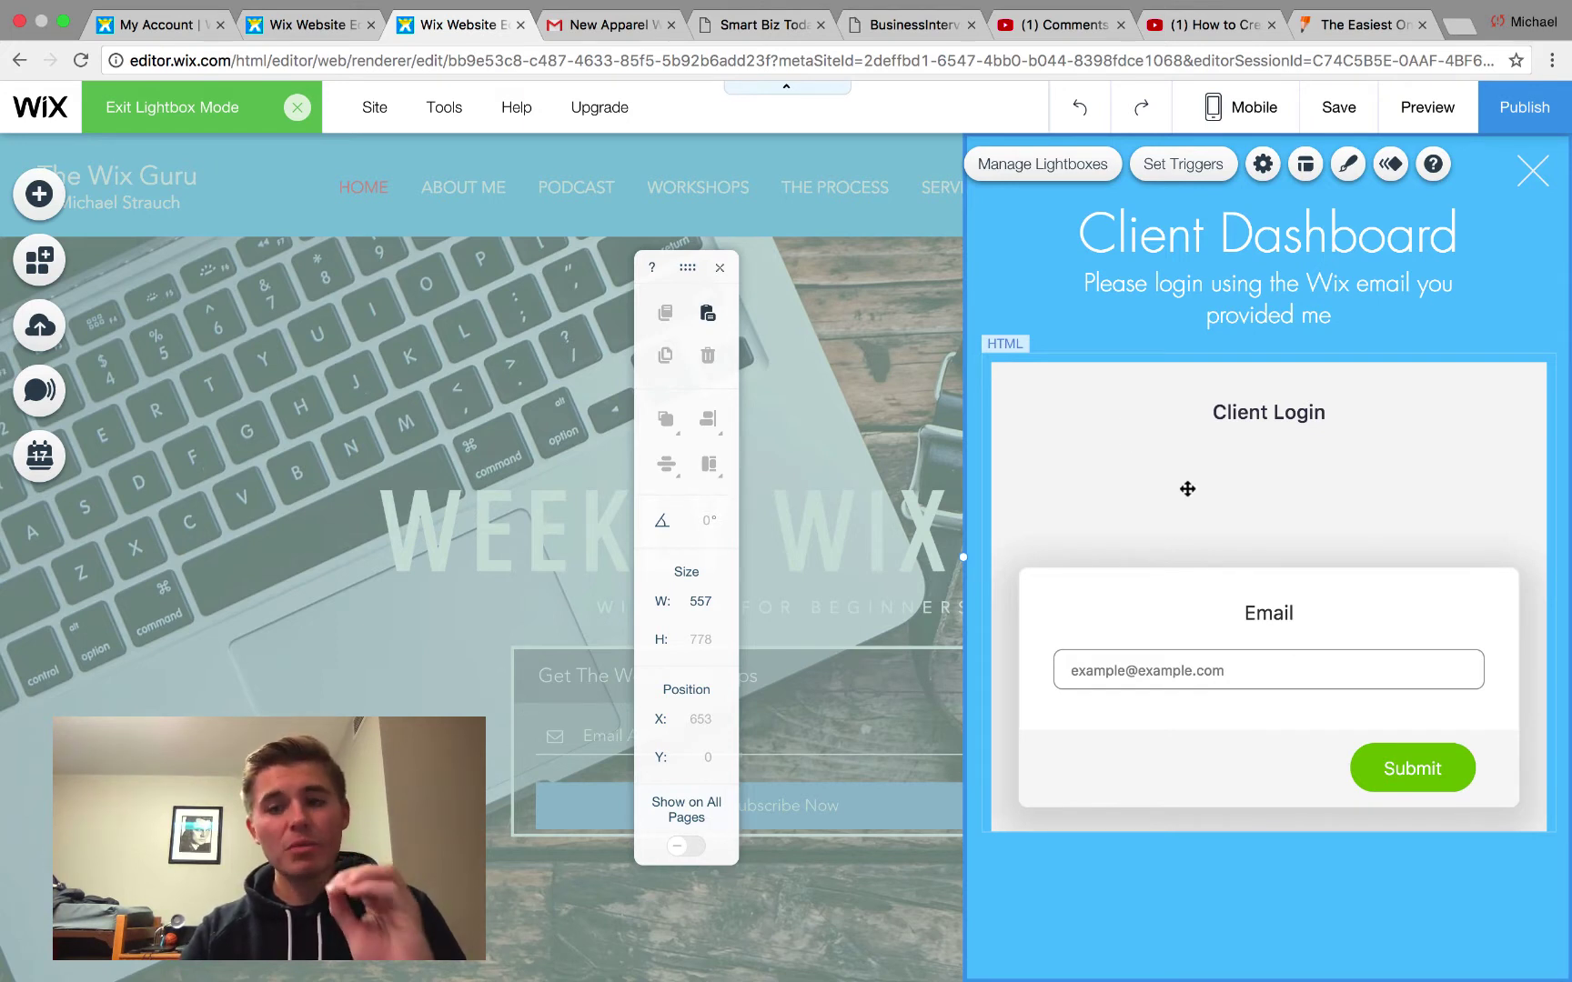
# Step: Open the Client Login form in the JotForm builder and go to its Settings
pyautogui.click(1351, 34)
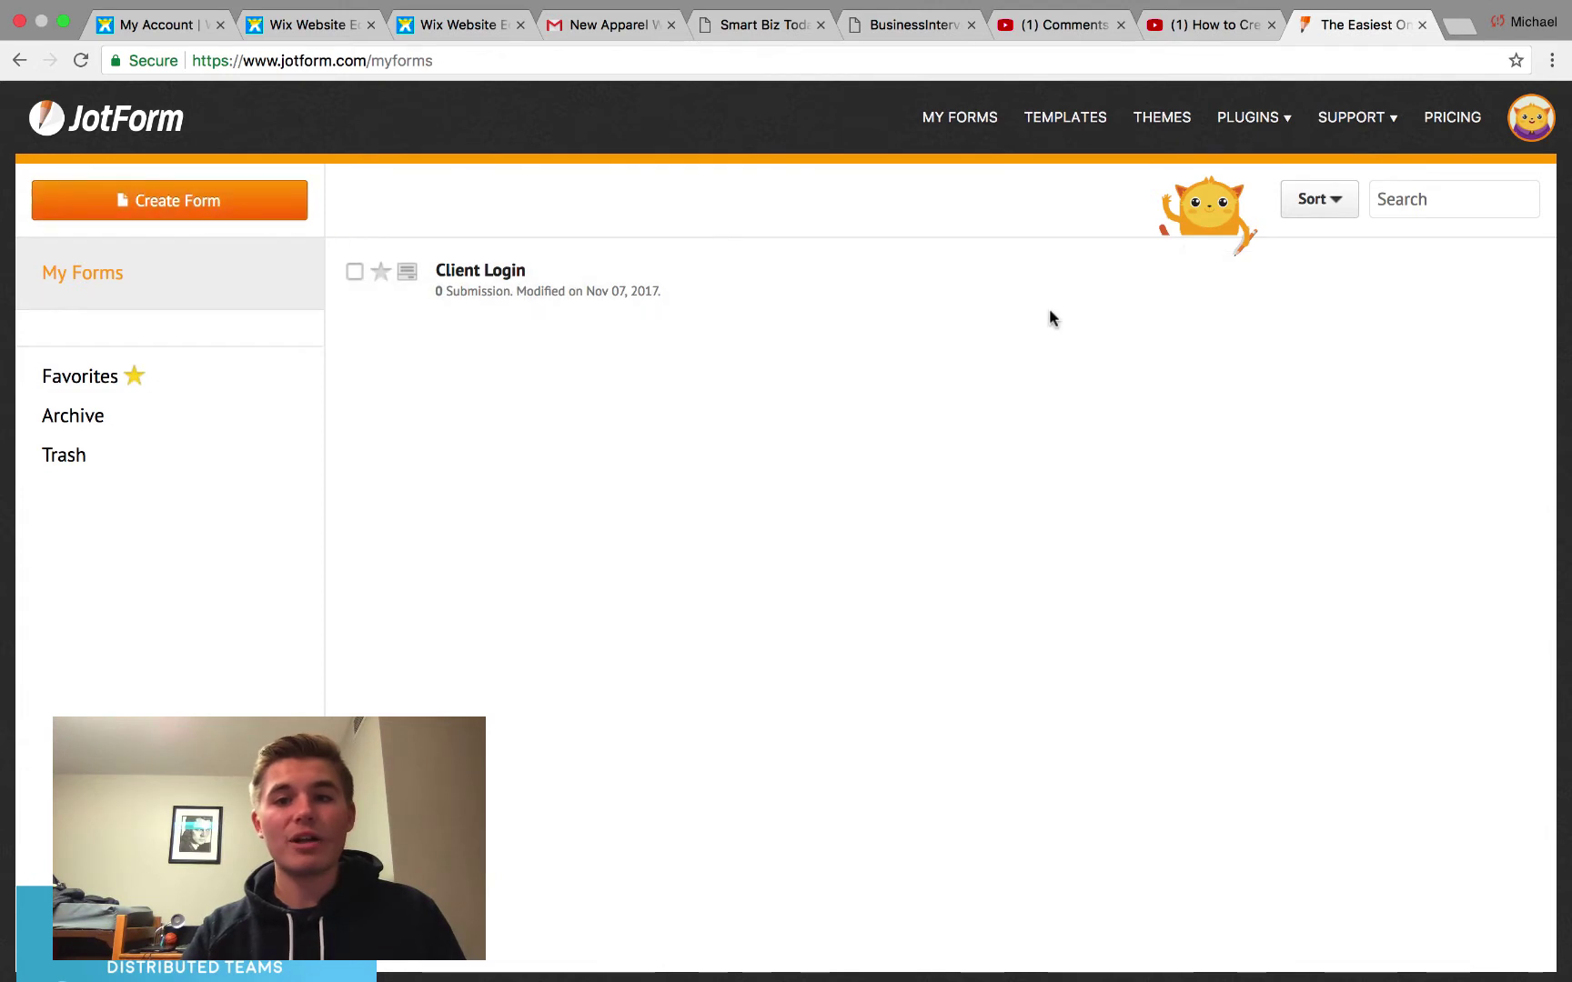
pyautogui.click(1163, 283)
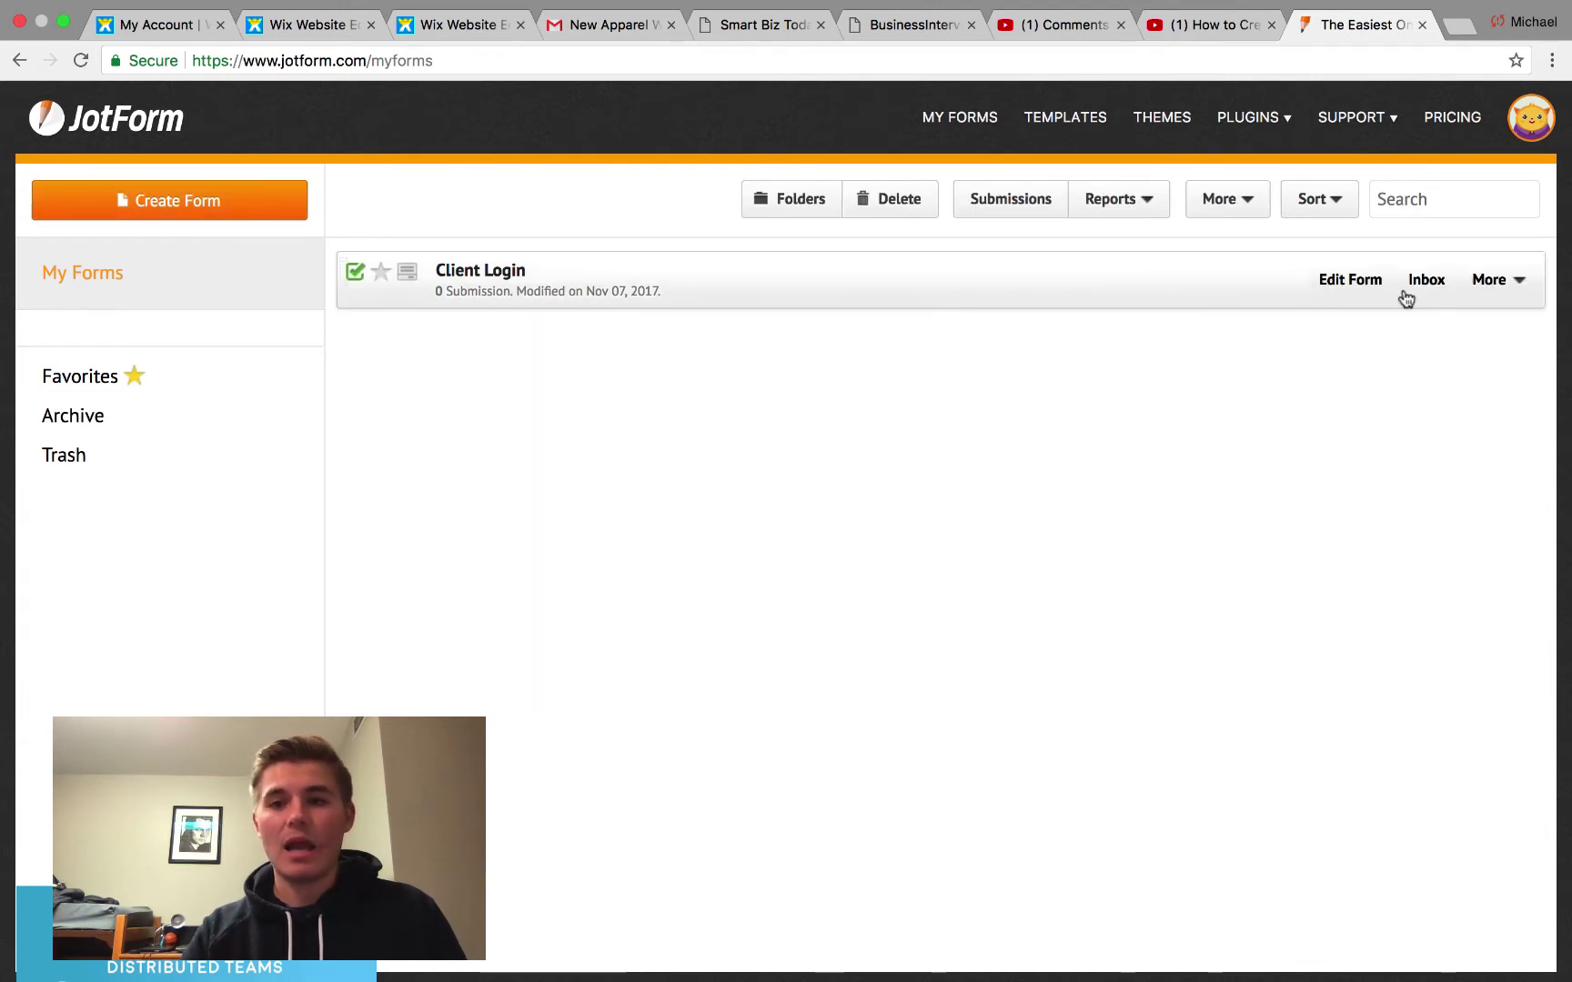
pyautogui.click(1489, 284)
pyautogui.click(1313, 286)
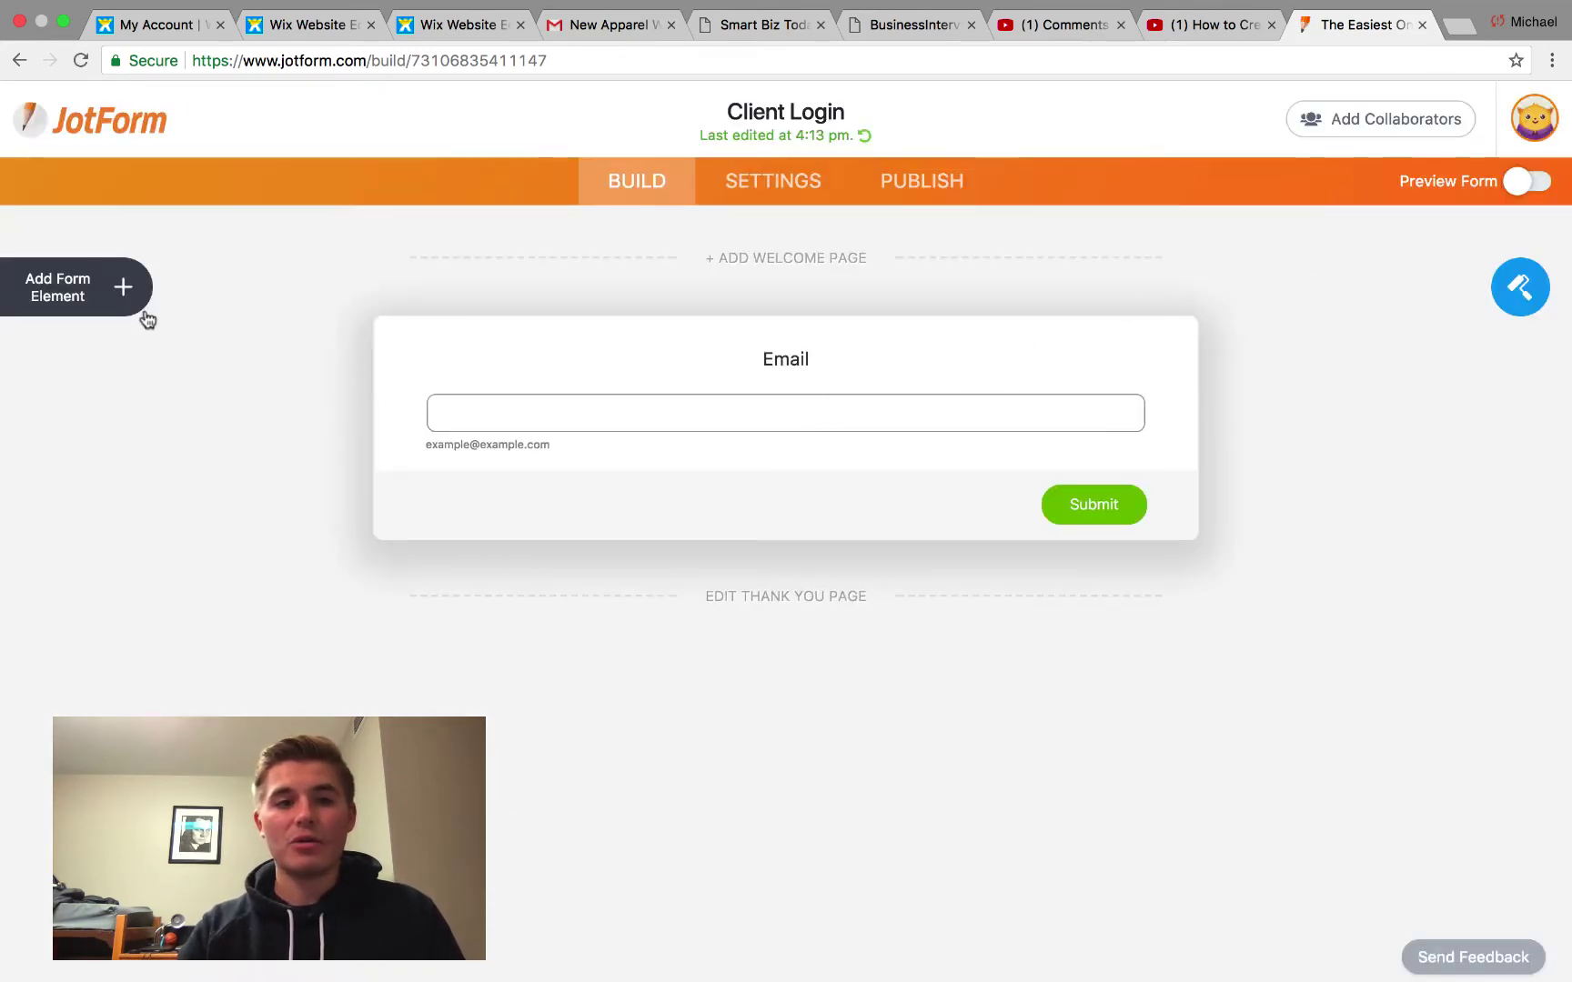
pyautogui.click(112, 302)
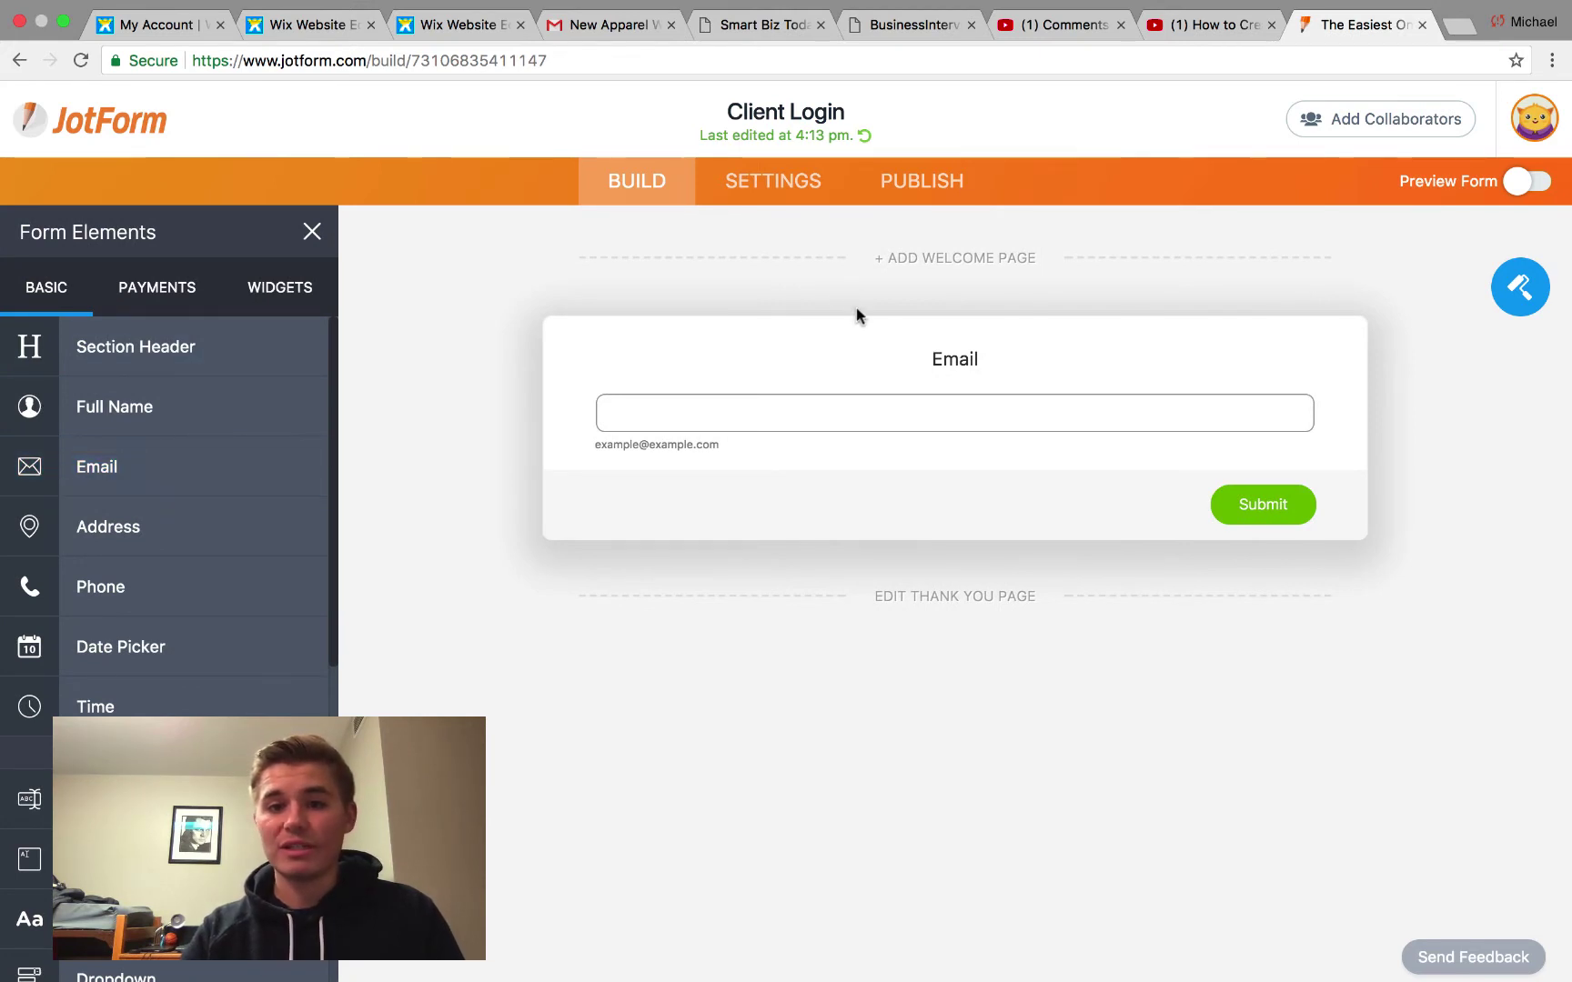
pyautogui.click(314, 235)
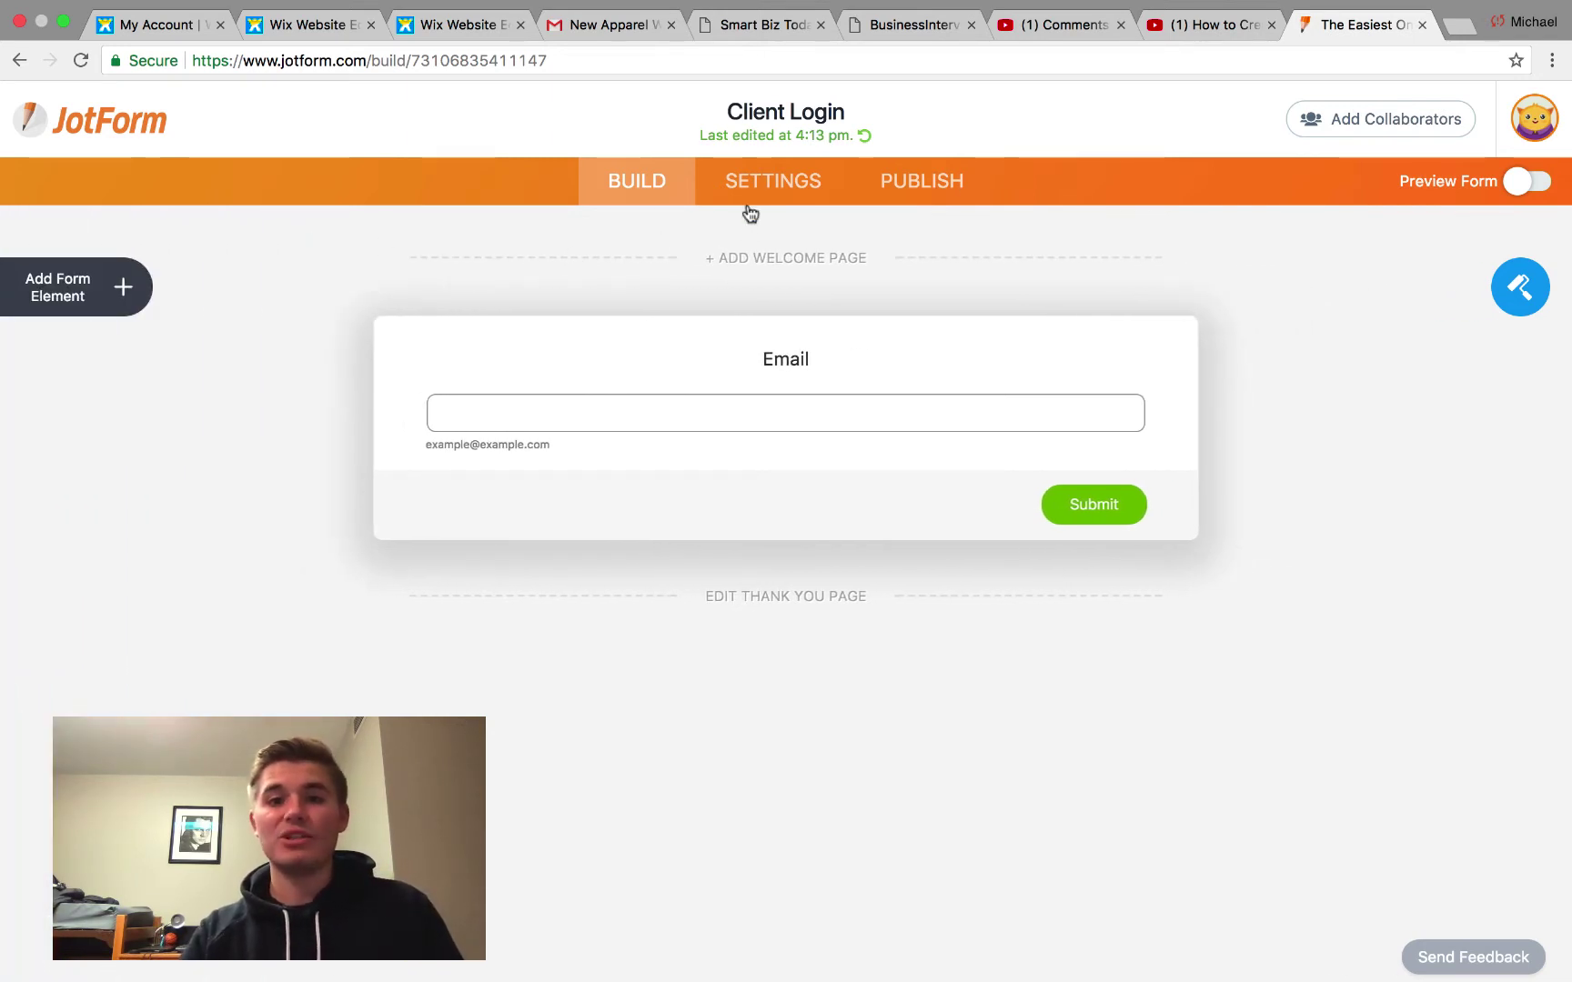
pyautogui.click(765, 184)
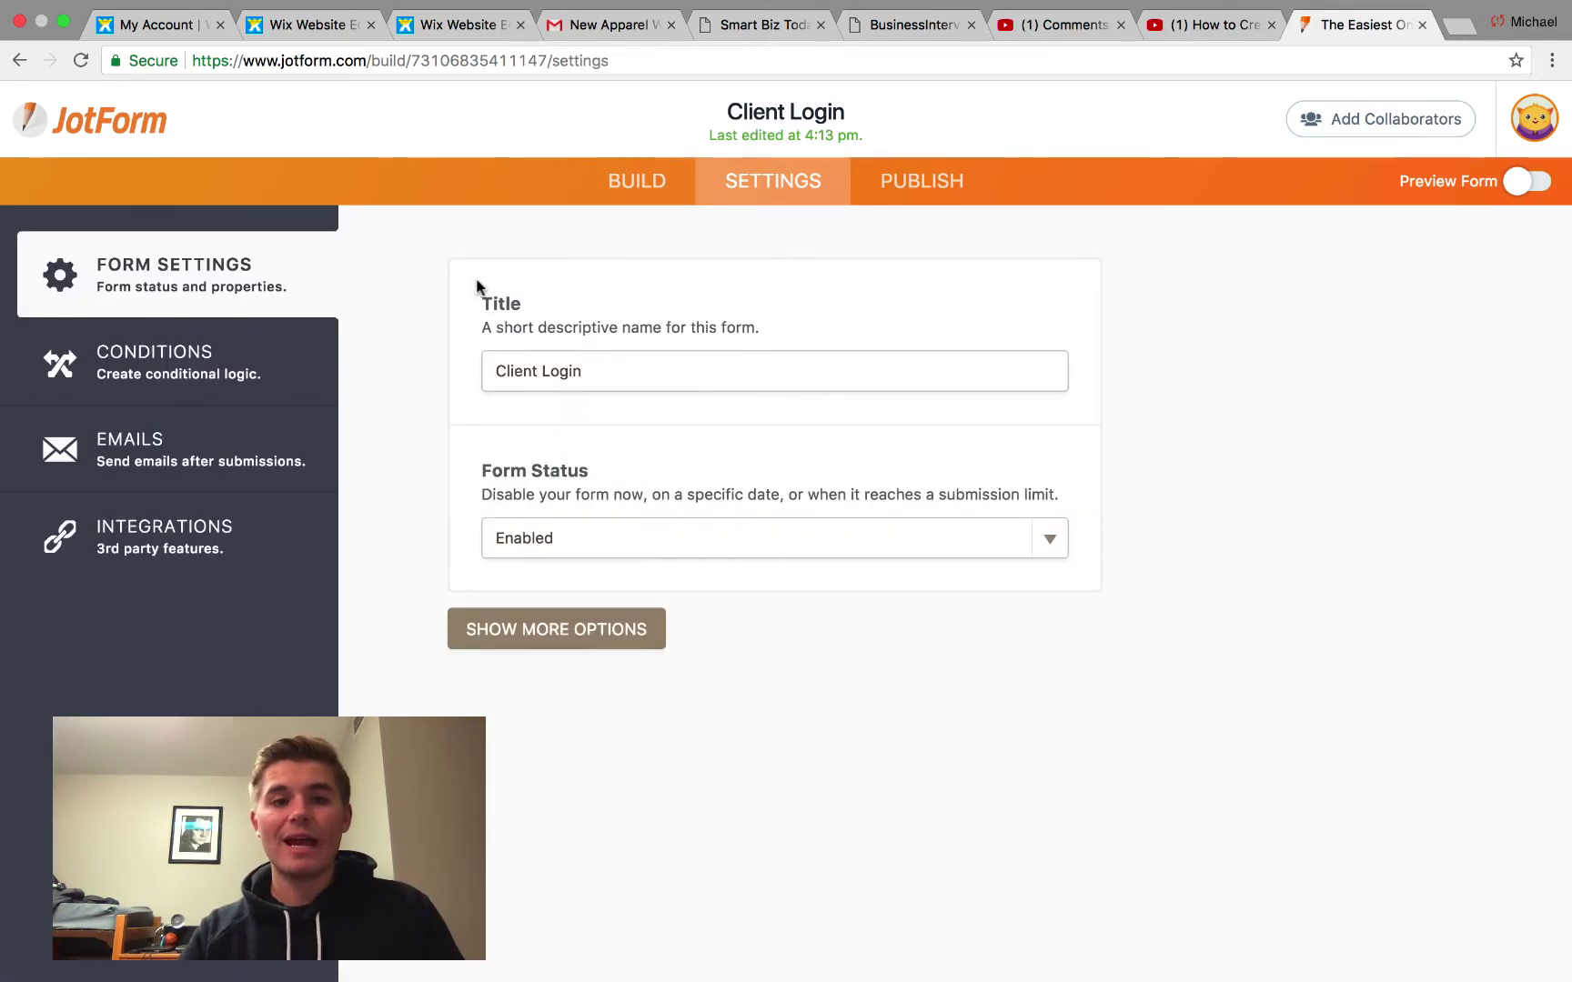
# Step: Add a Change 'Thank You' Page condition: if Email equals a value, redirect to URL after submission
pyautogui.click(198, 380)
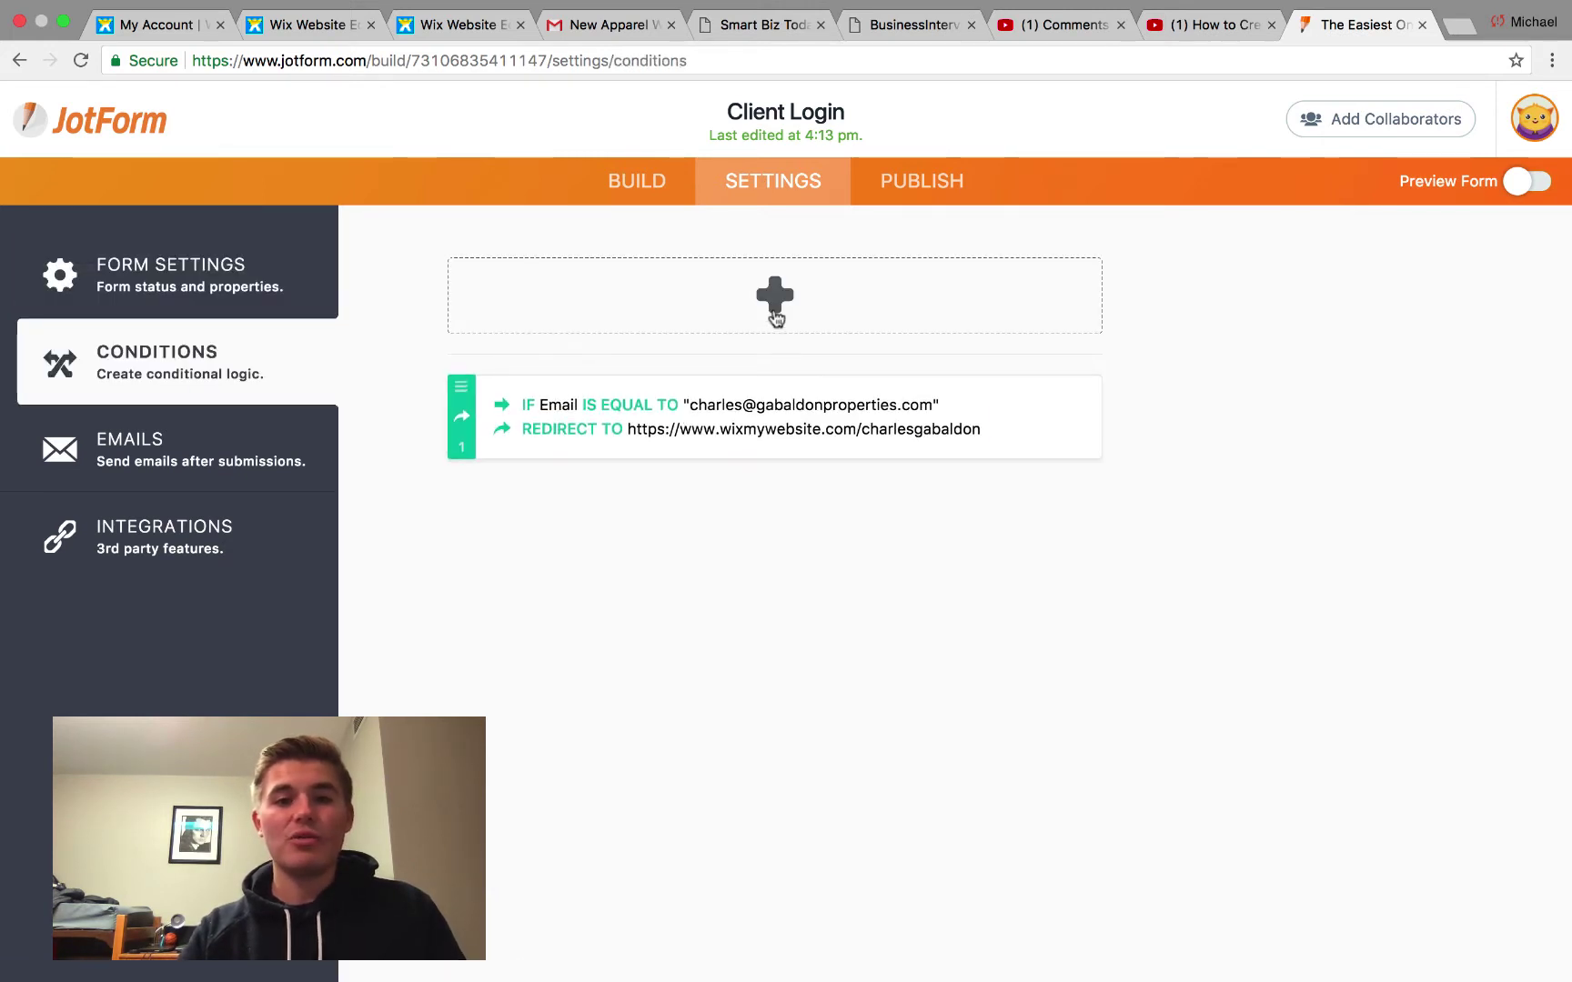
pyautogui.click(775, 314)
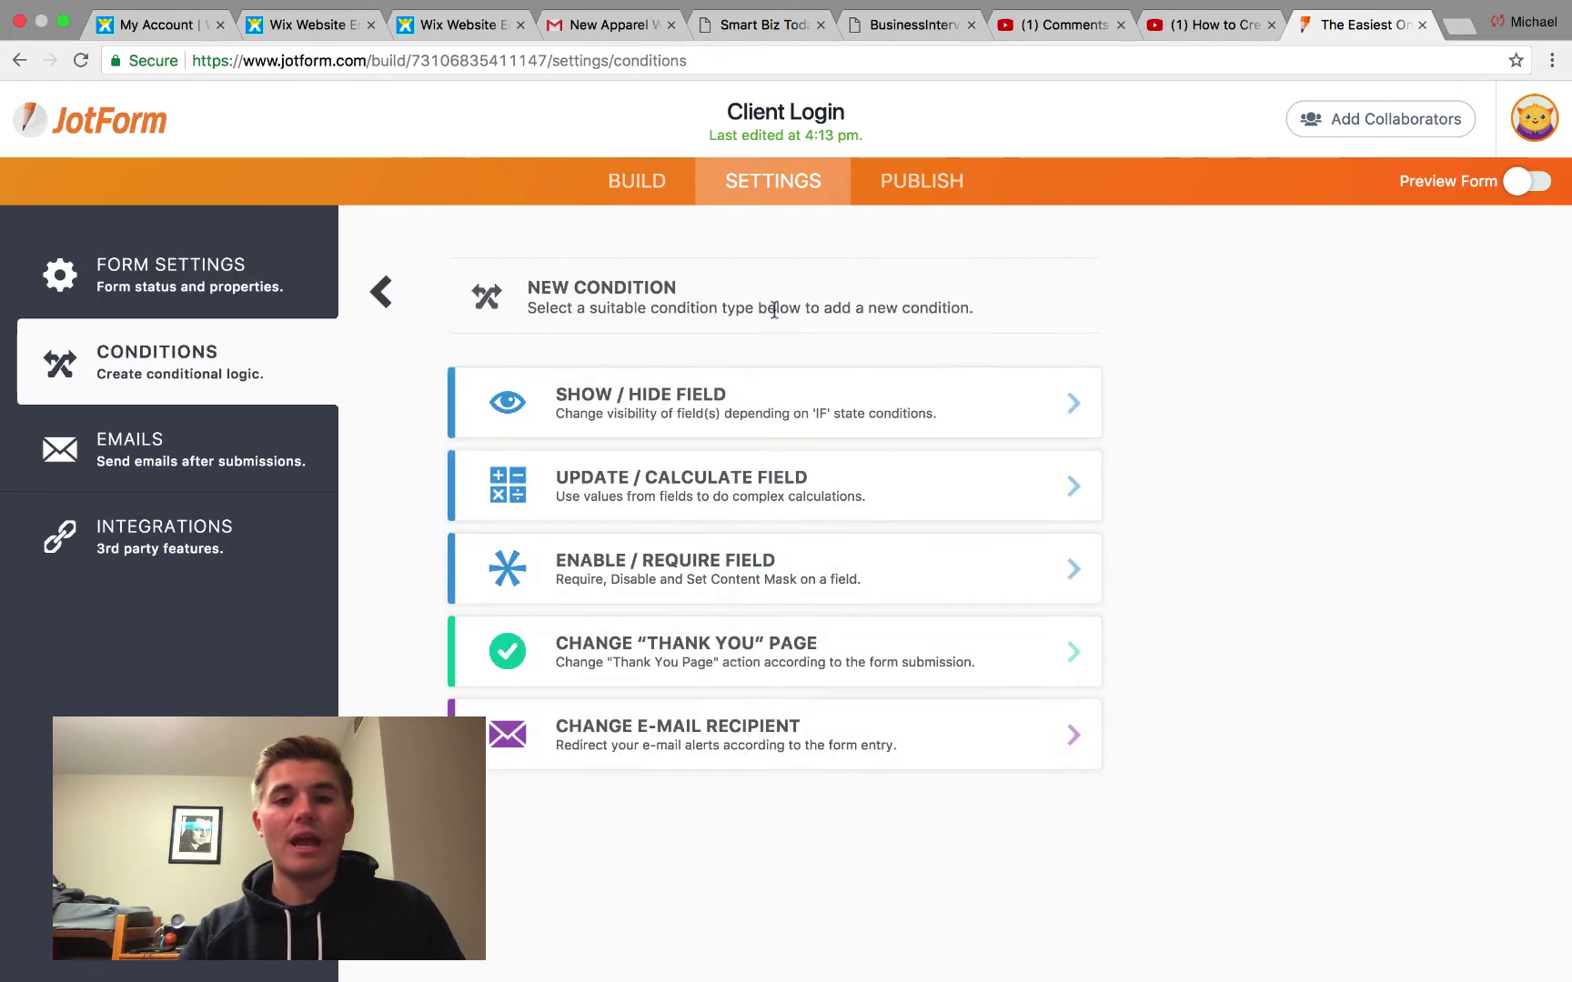
pyautogui.click(732, 657)
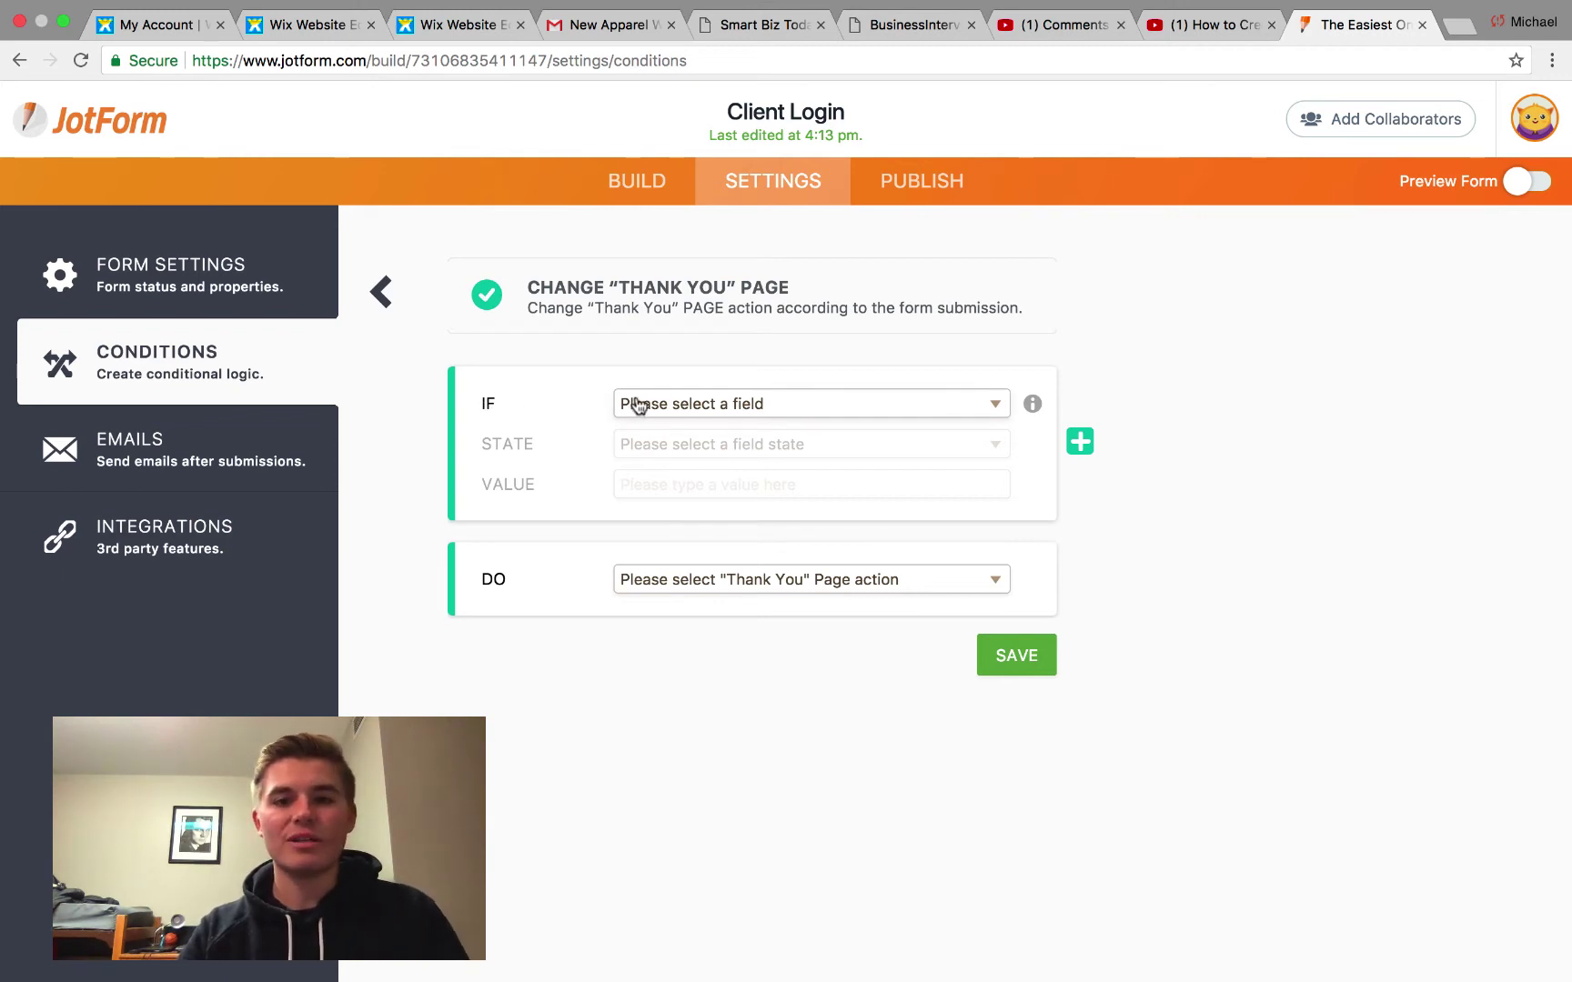
pyautogui.click(691, 410)
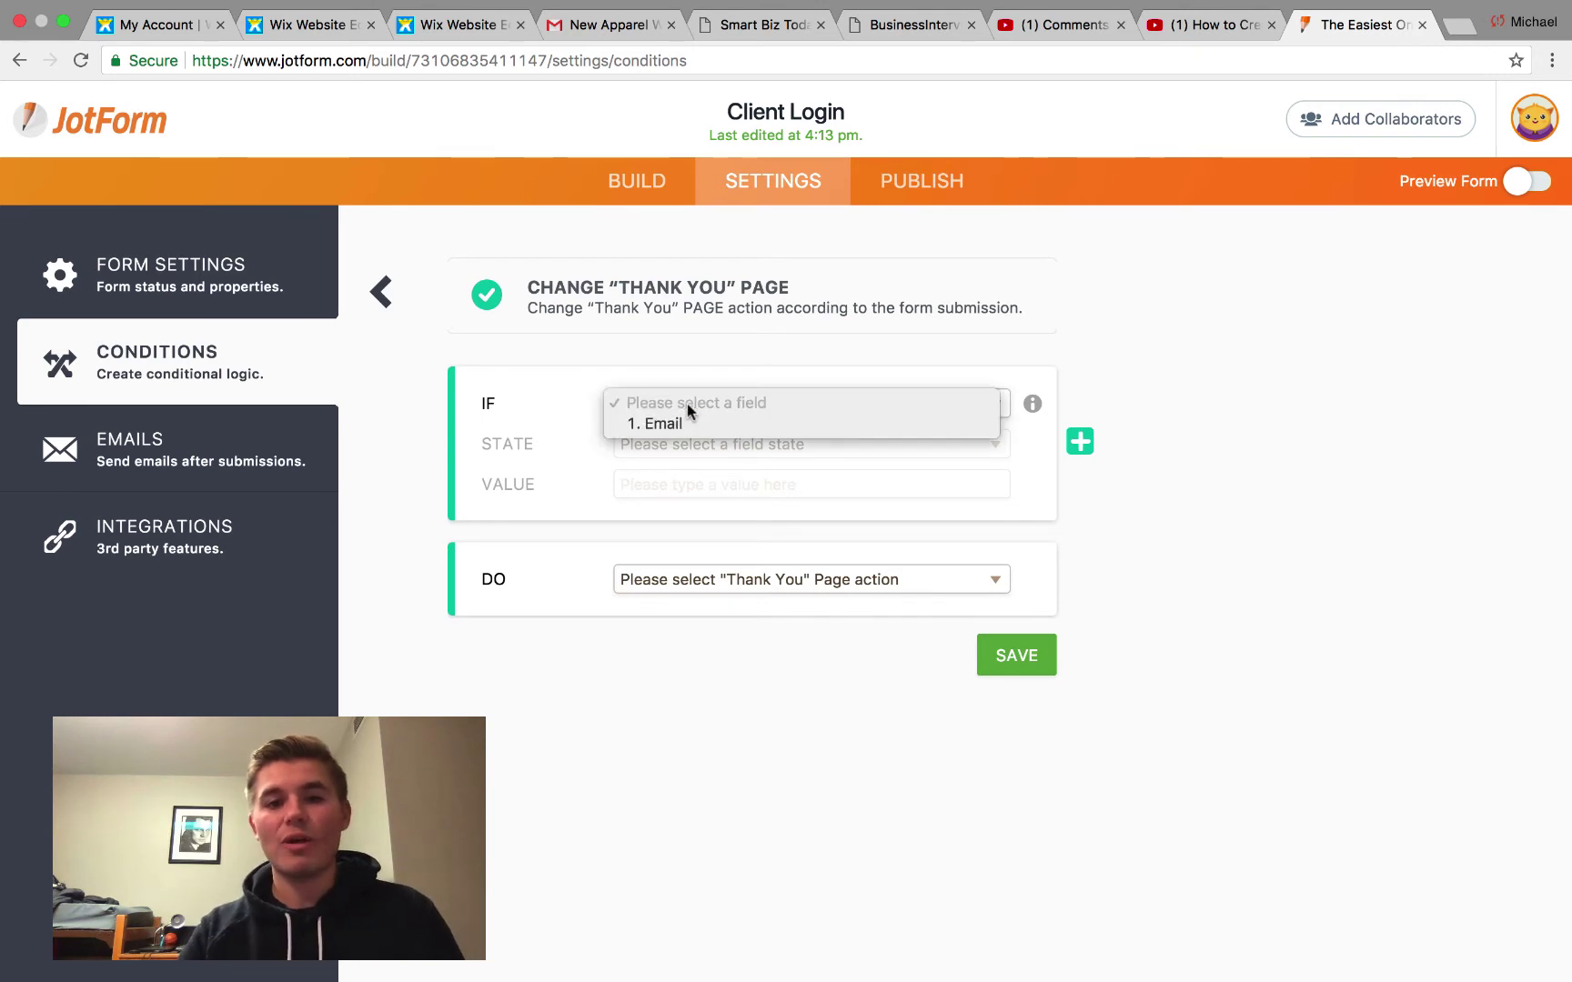
pyautogui.click(678, 425)
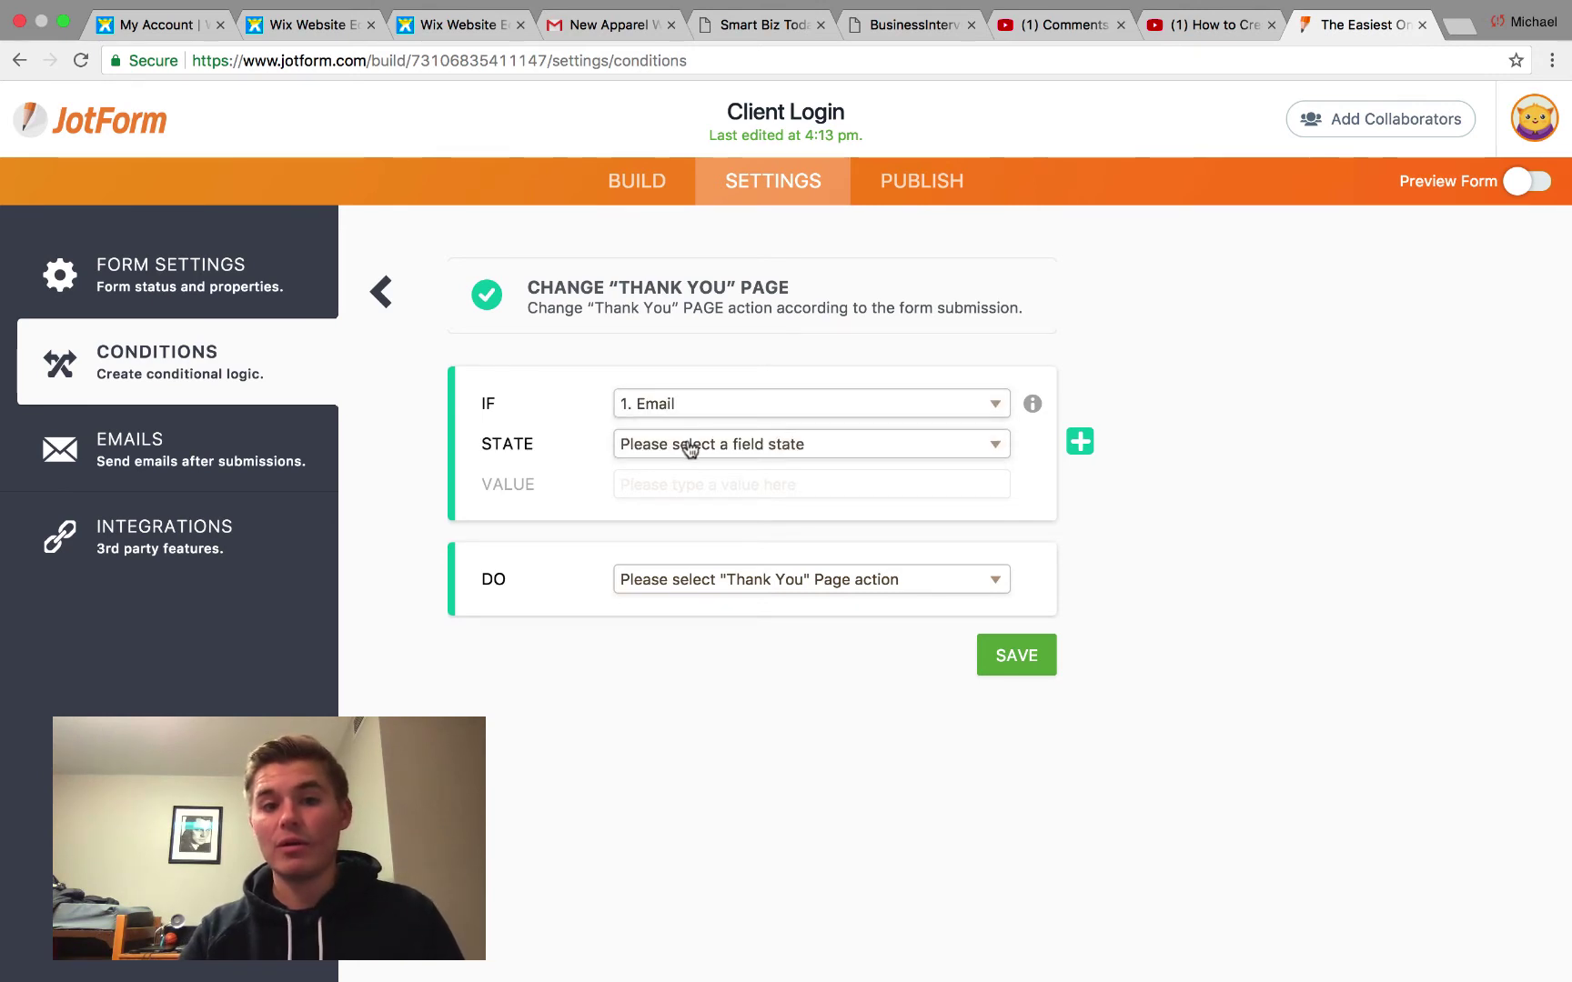
pyautogui.click(688, 445)
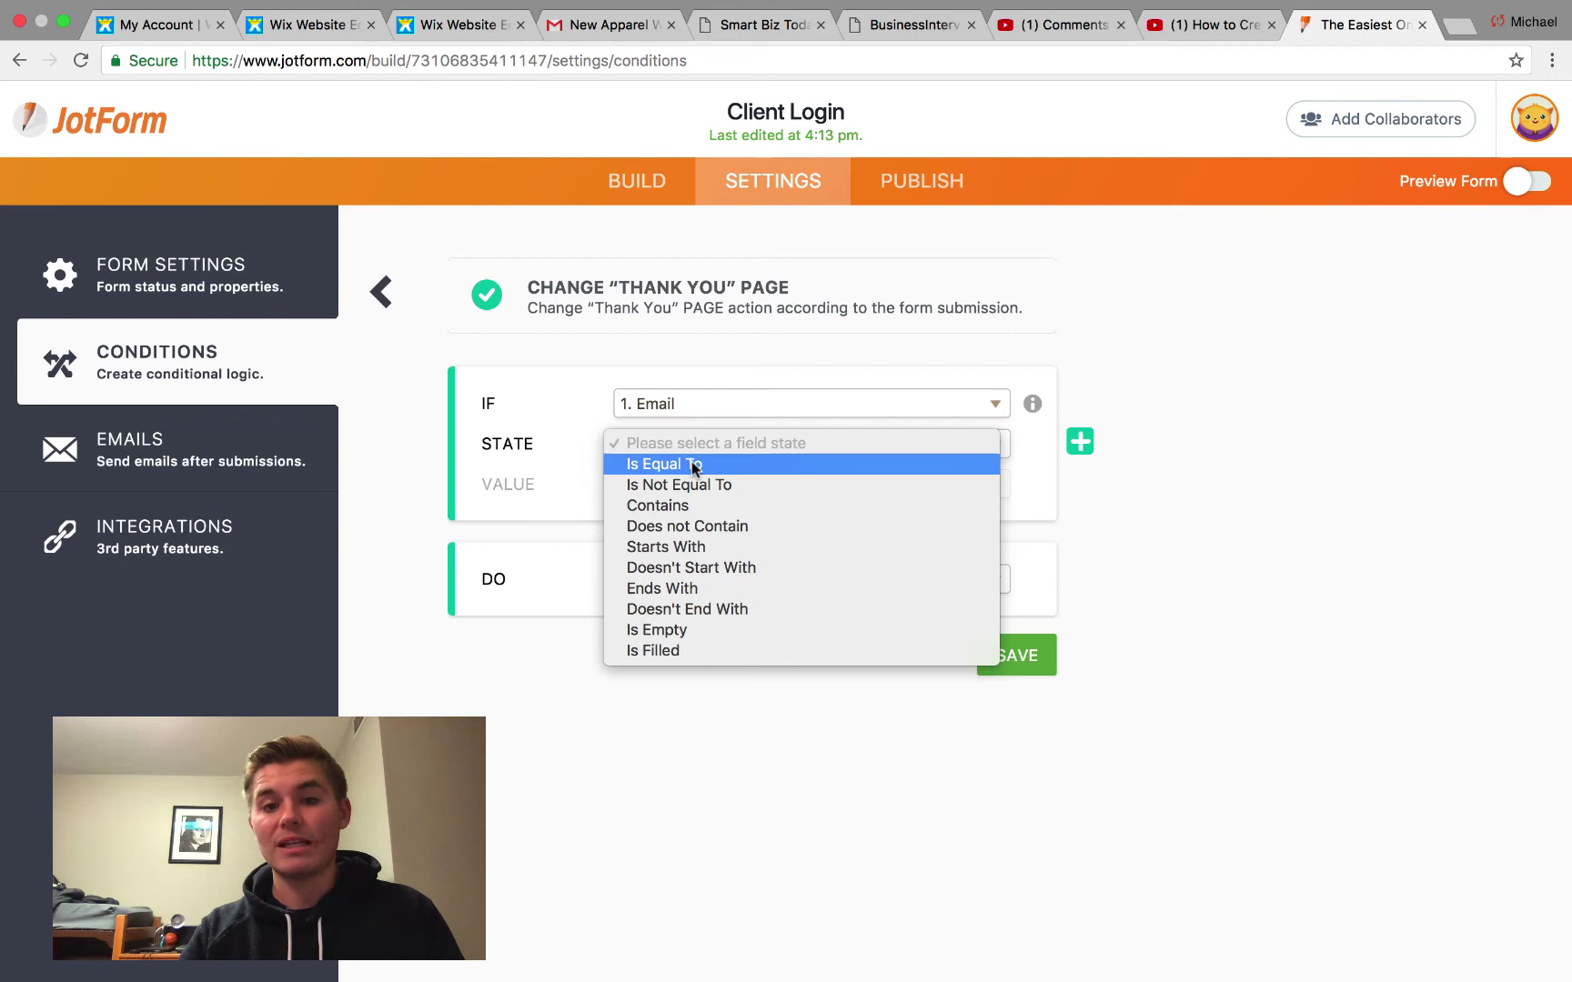
pyautogui.click(693, 465)
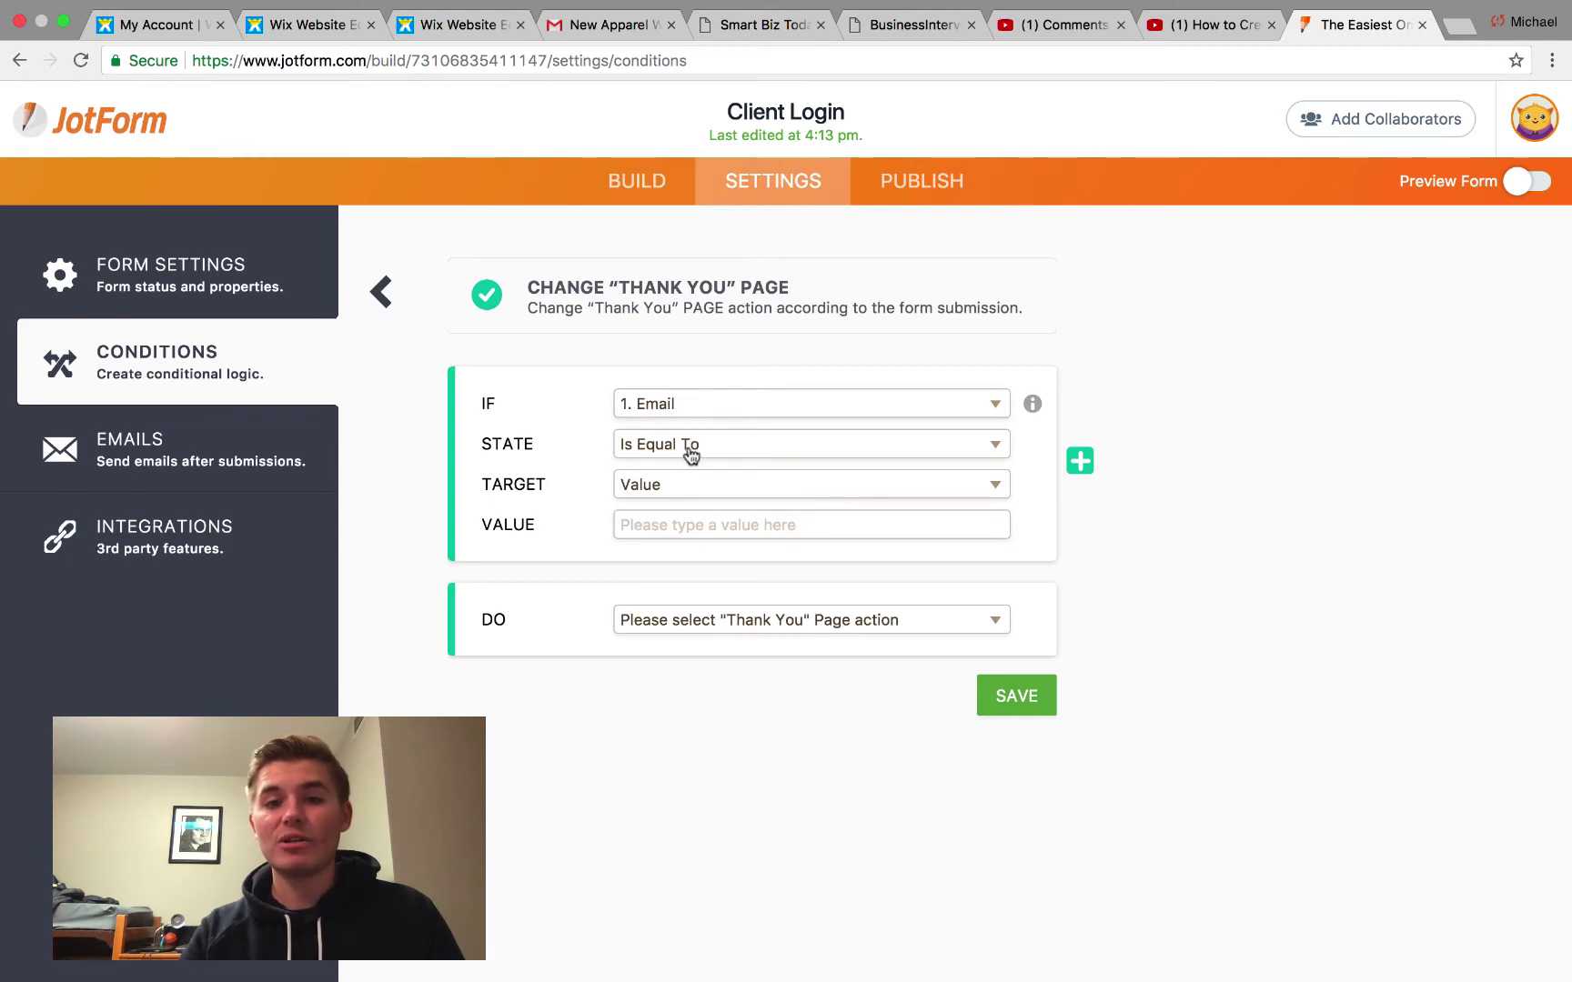
pyautogui.click(665, 522)
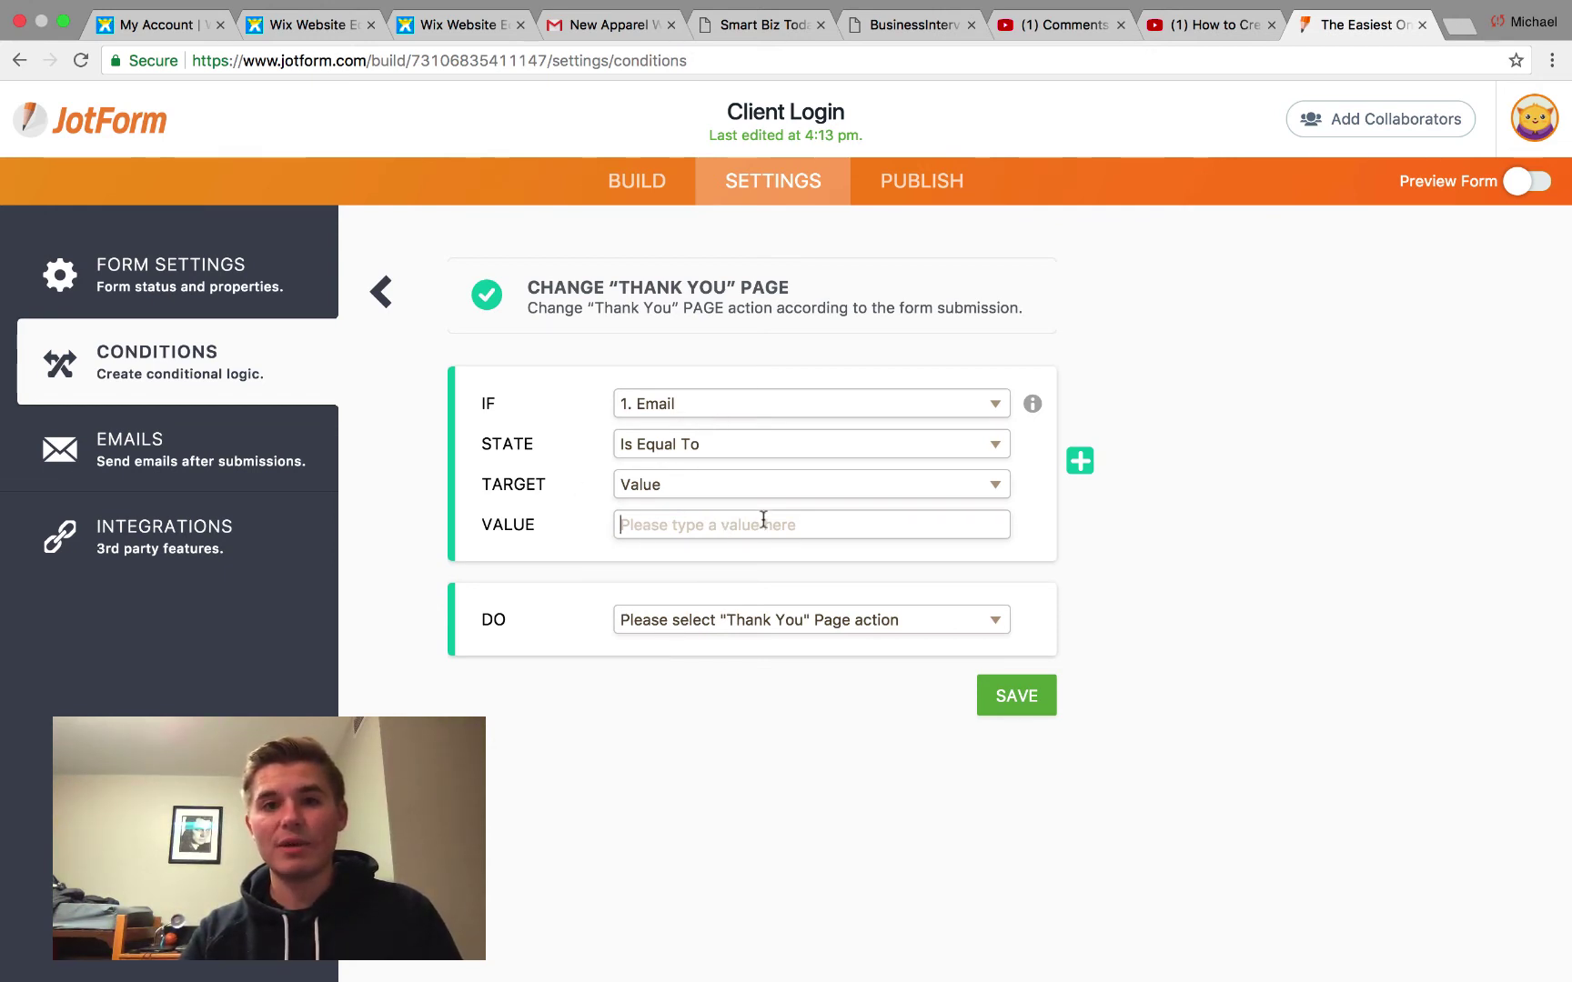
pyautogui.click(744, 628)
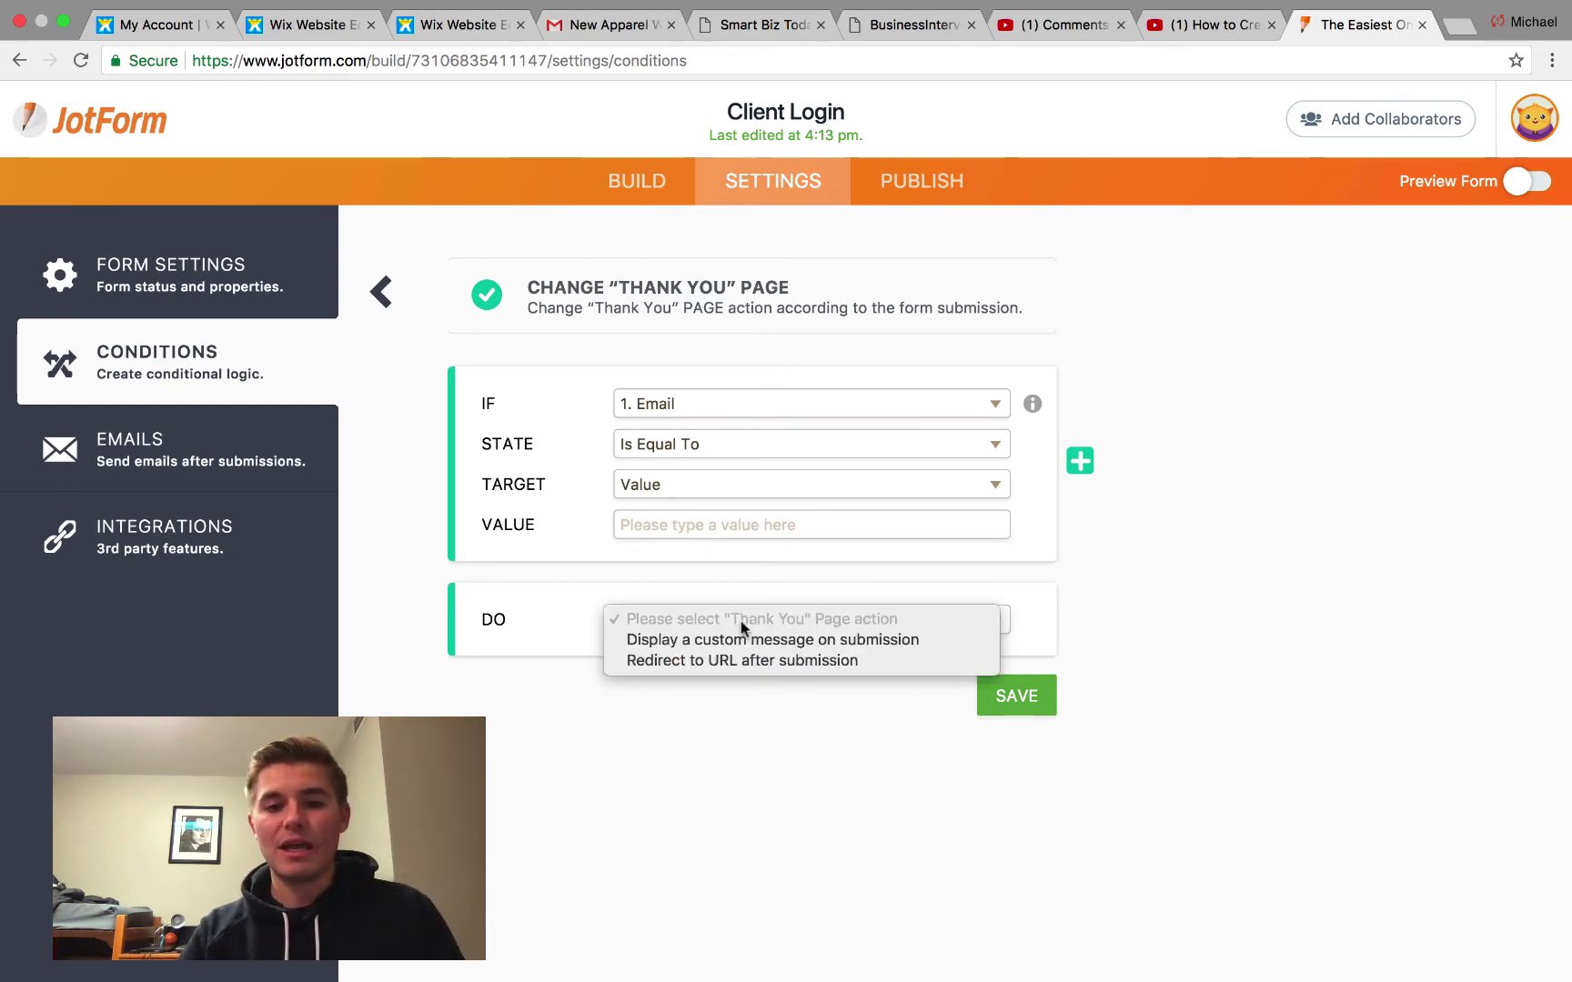
pyautogui.click(740, 663)
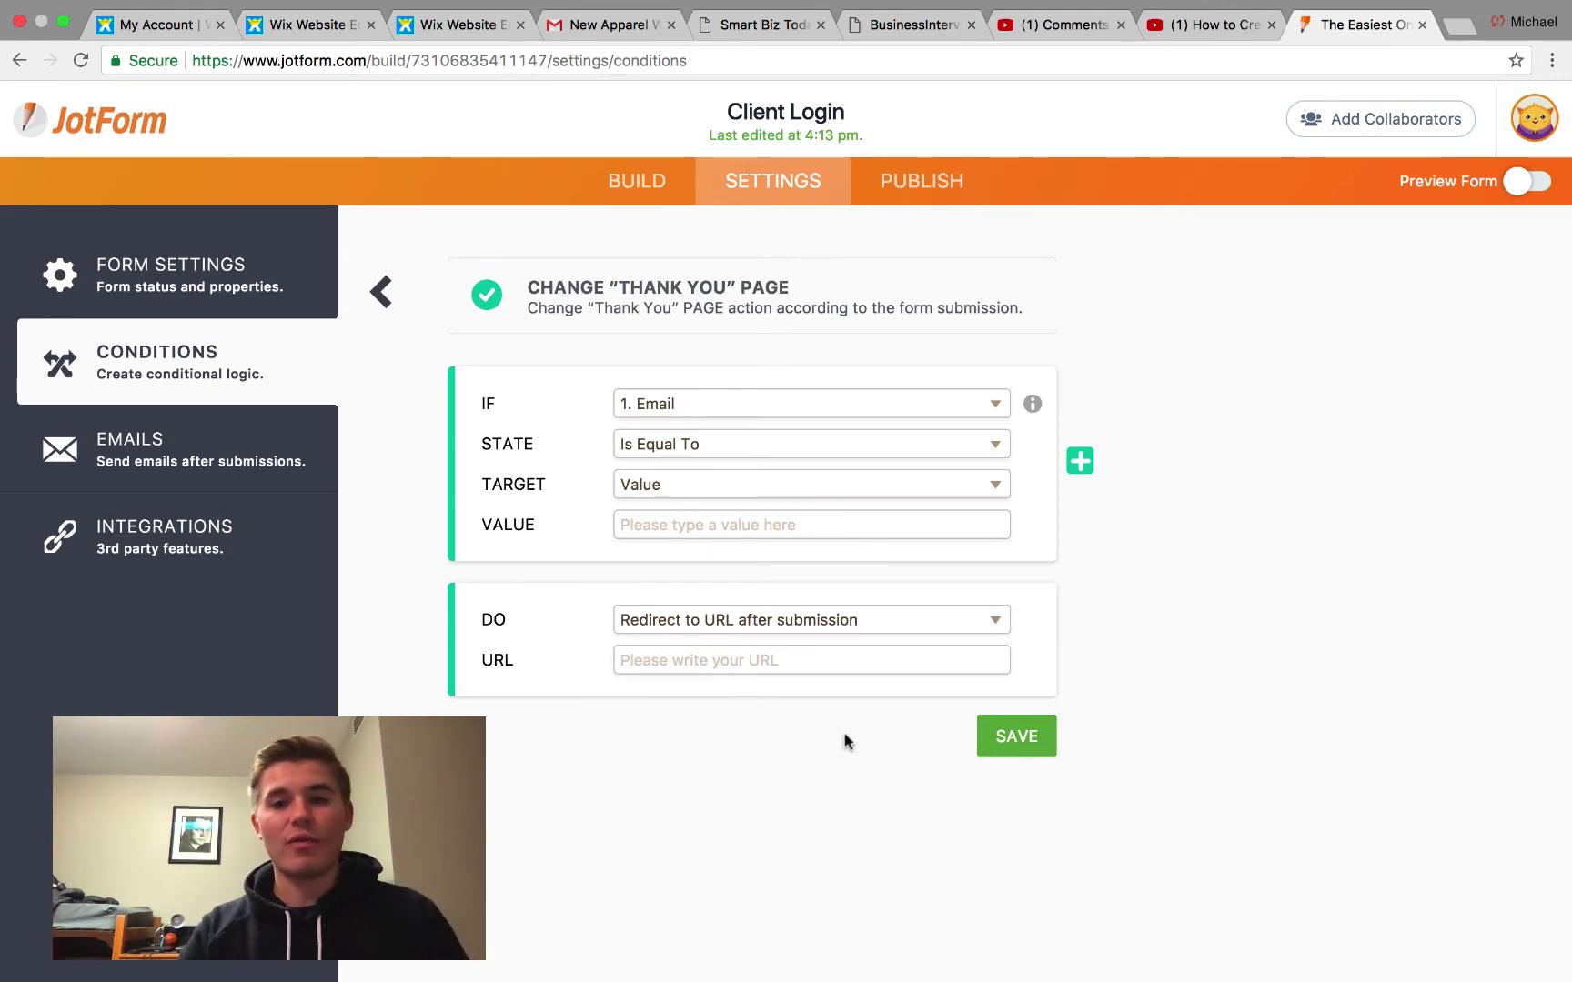
# Step: Under Publish > Platforms, search 'wix' and bring up the form's Wix iframe embed code
pyautogui.click(922, 200)
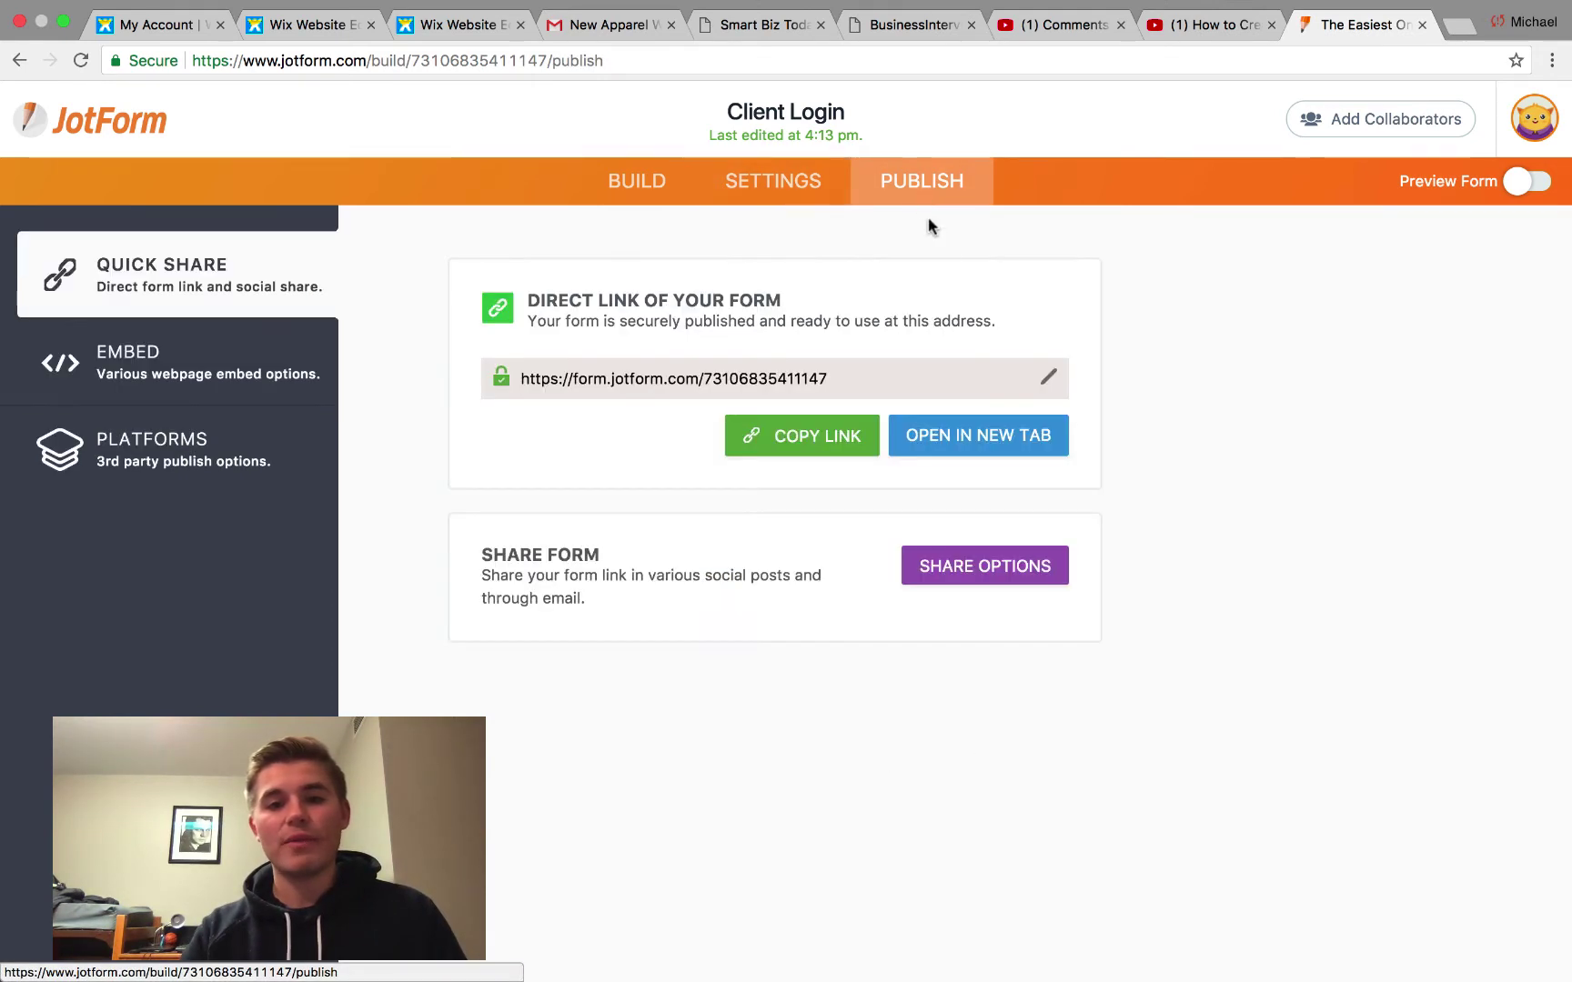
pyautogui.click(186, 469)
pyautogui.click(521, 271)
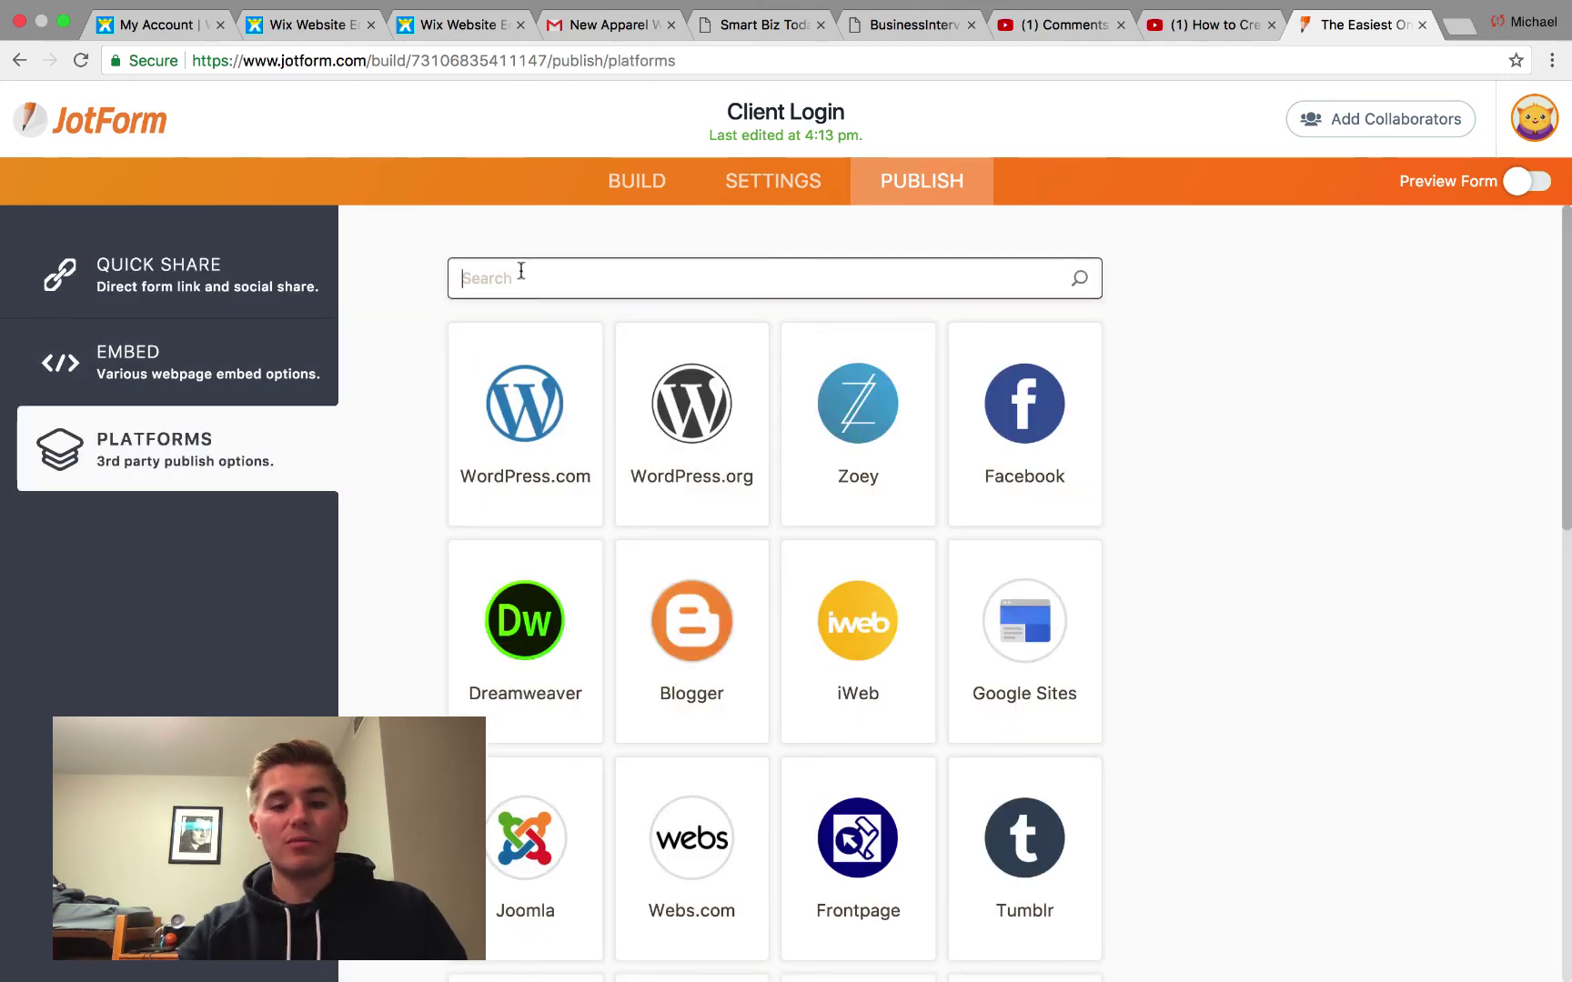
pyautogui.write('wix')
pyautogui.click(566, 405)
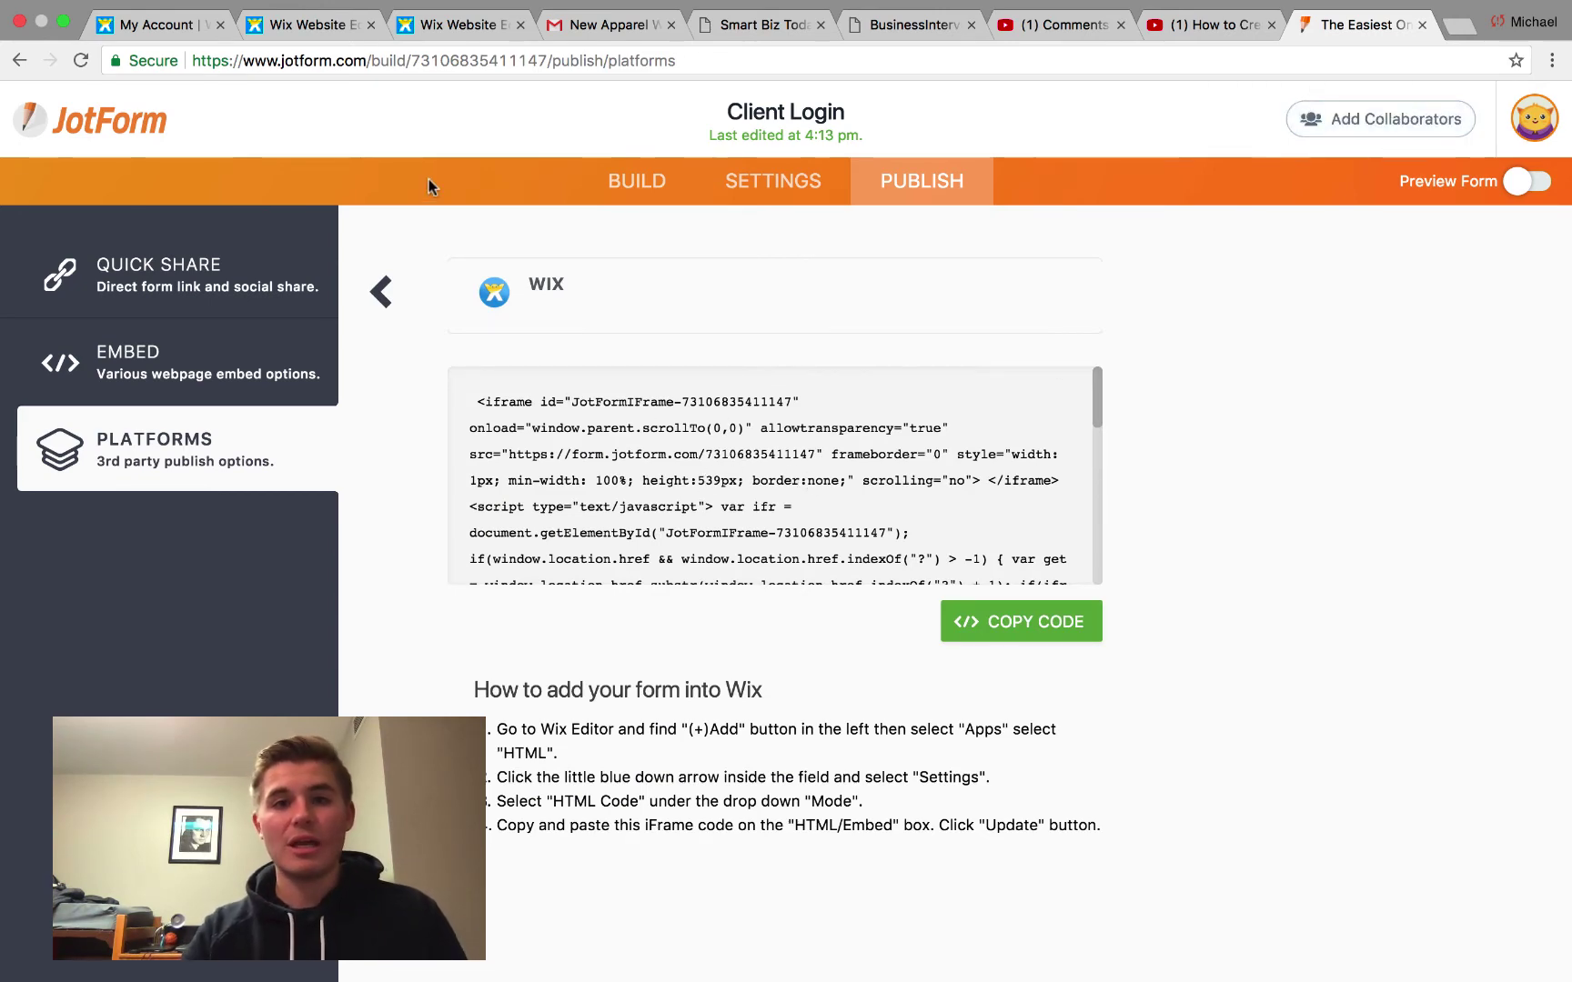
# Step: In Wix, select the lightbox's embedded form and browse the Add panel's Contact and More elements
pyautogui.click(432, 29)
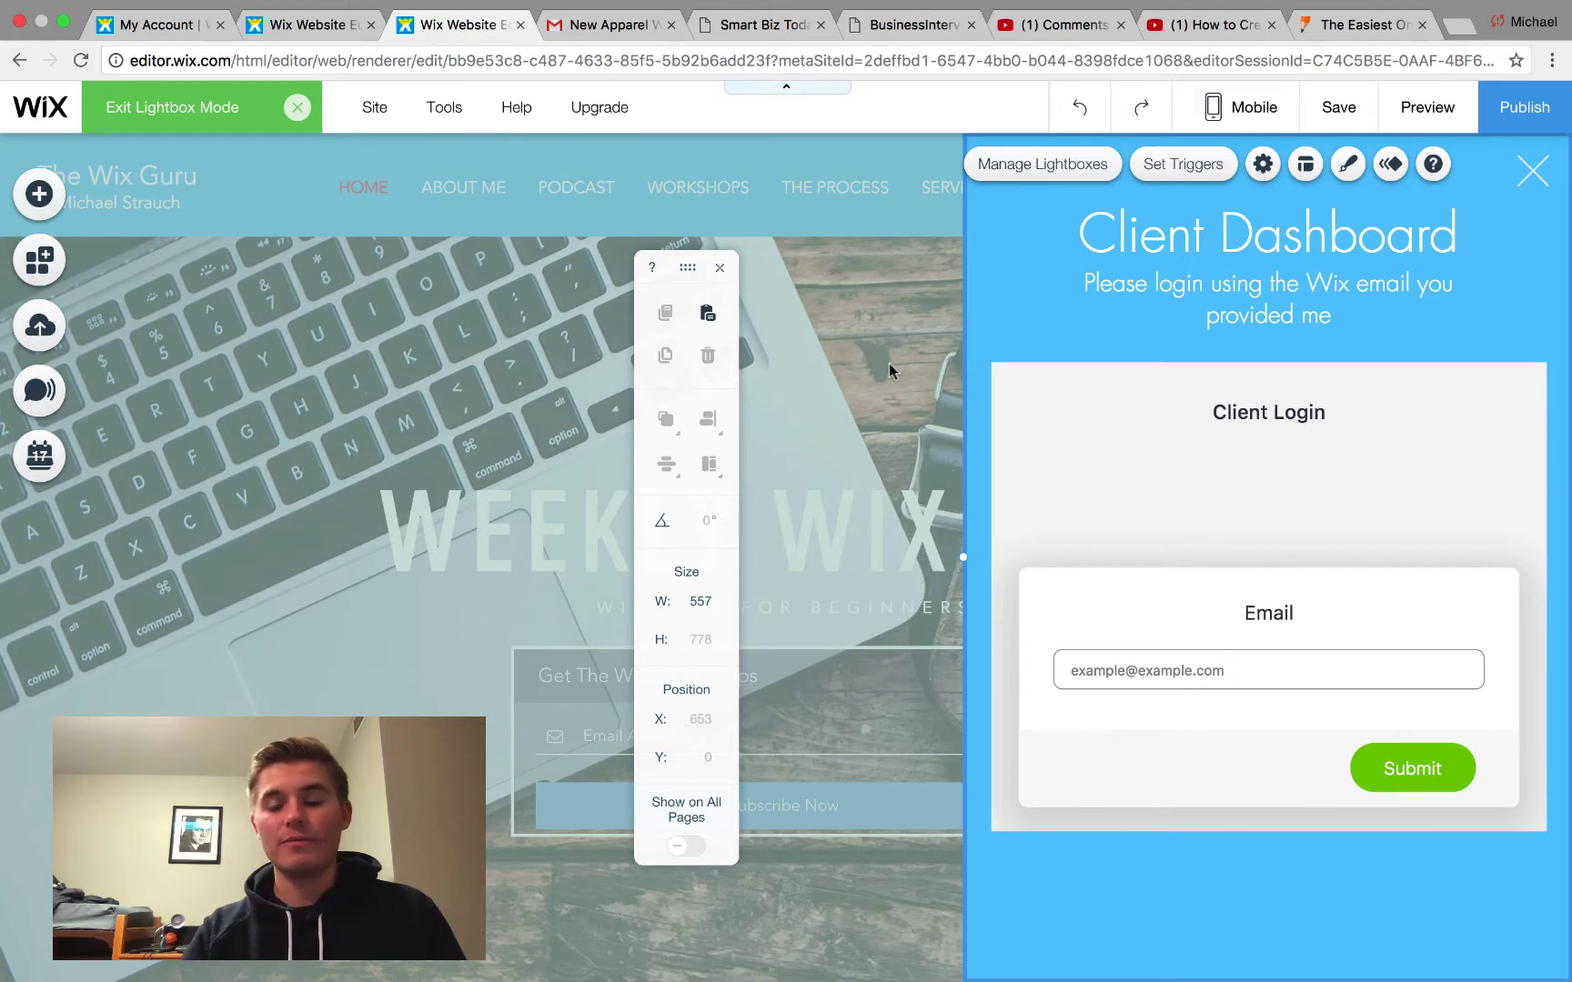
pyautogui.click(1148, 467)
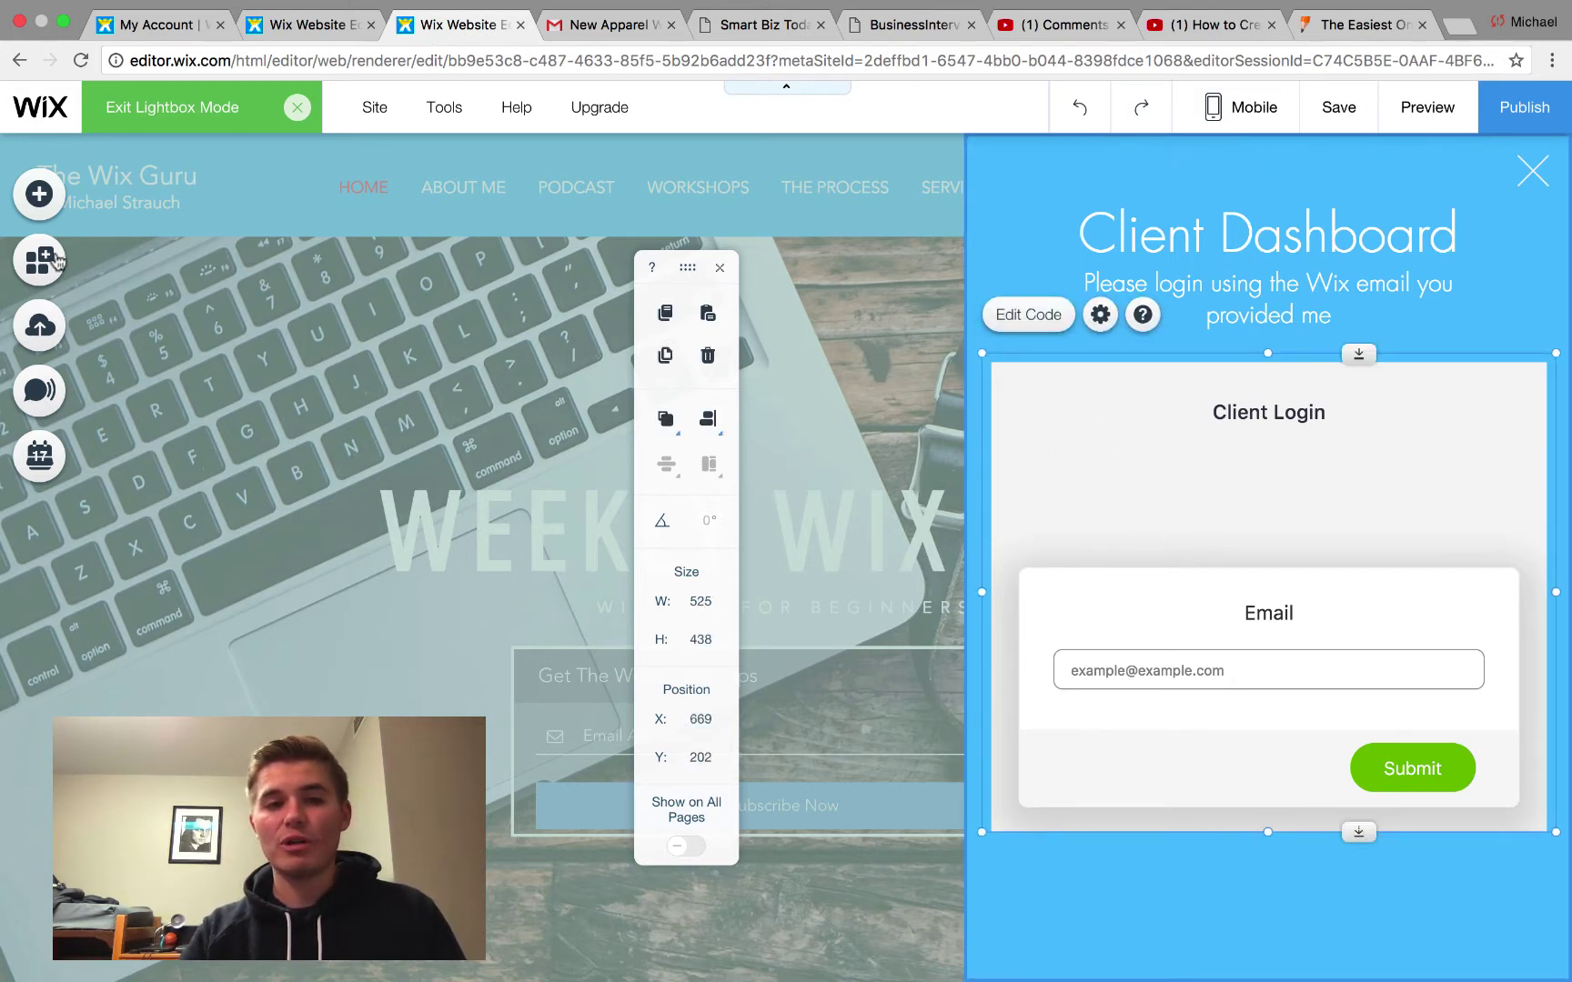
pyautogui.click(36, 207)
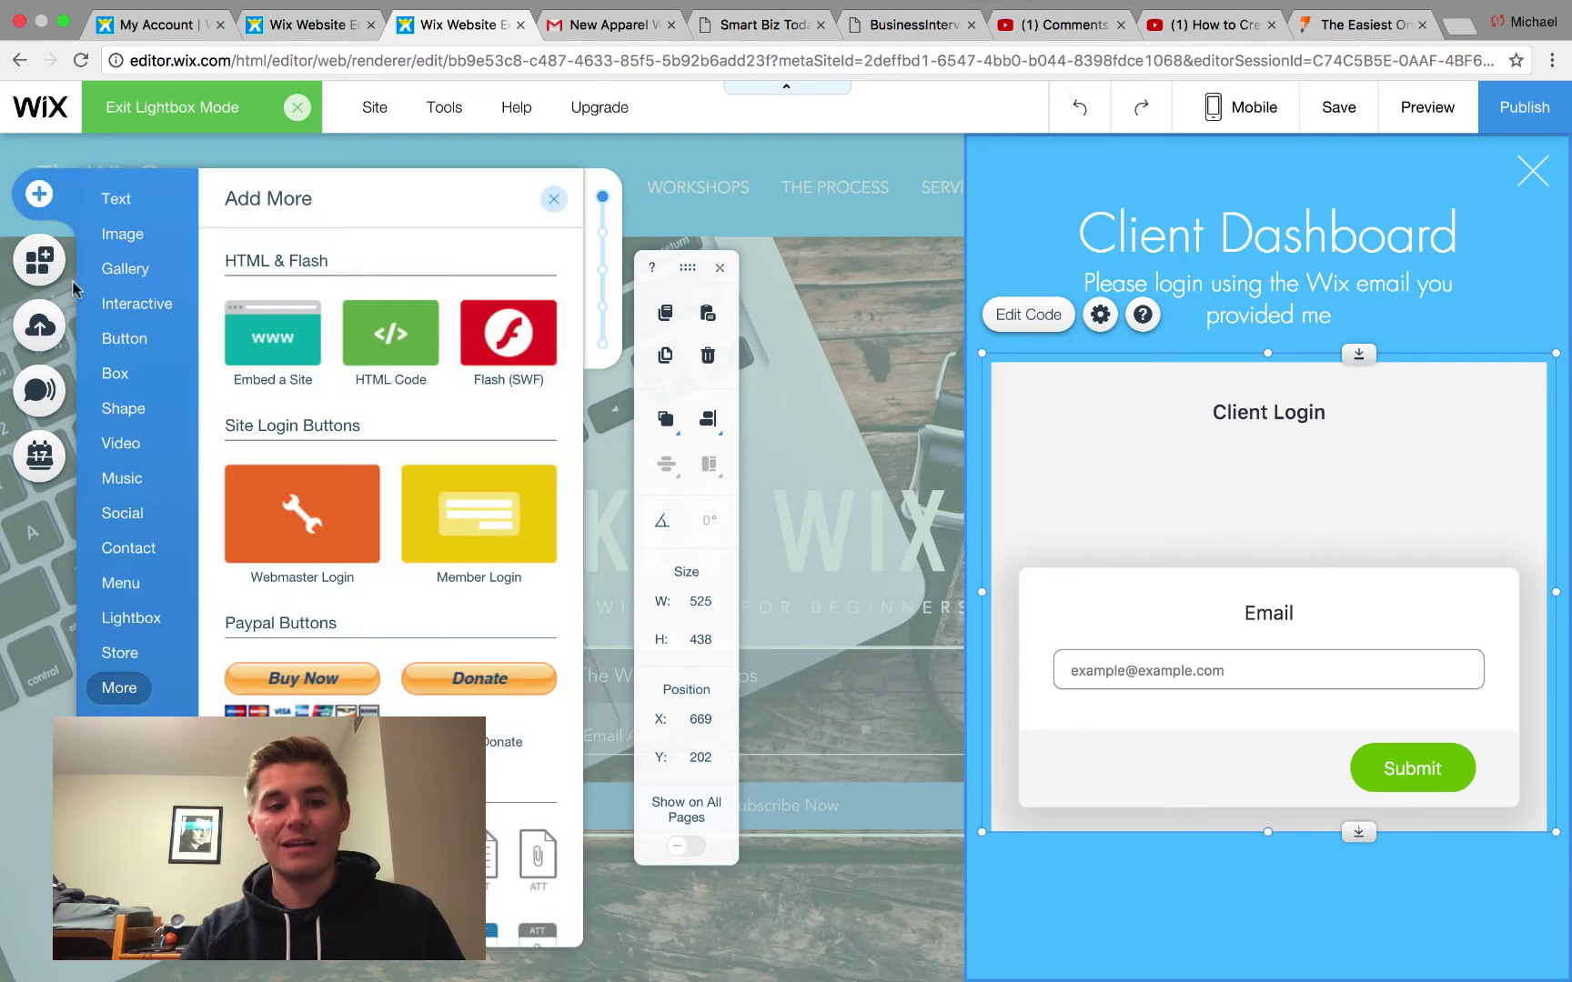
pyautogui.click(128, 548)
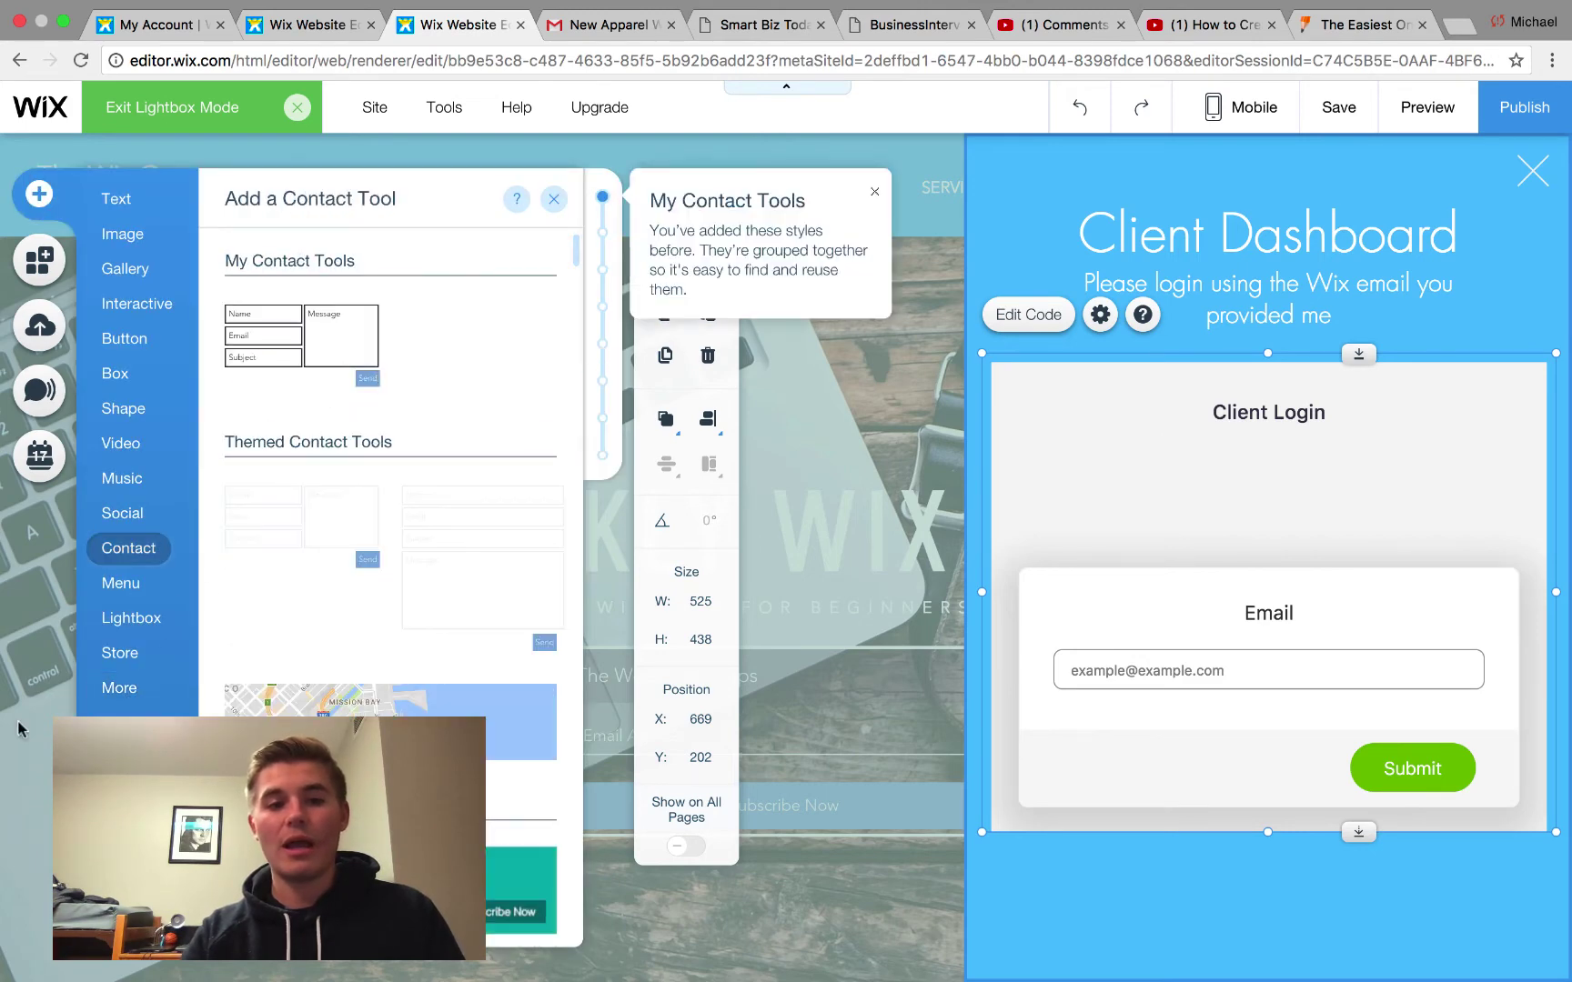
pyautogui.click(96, 695)
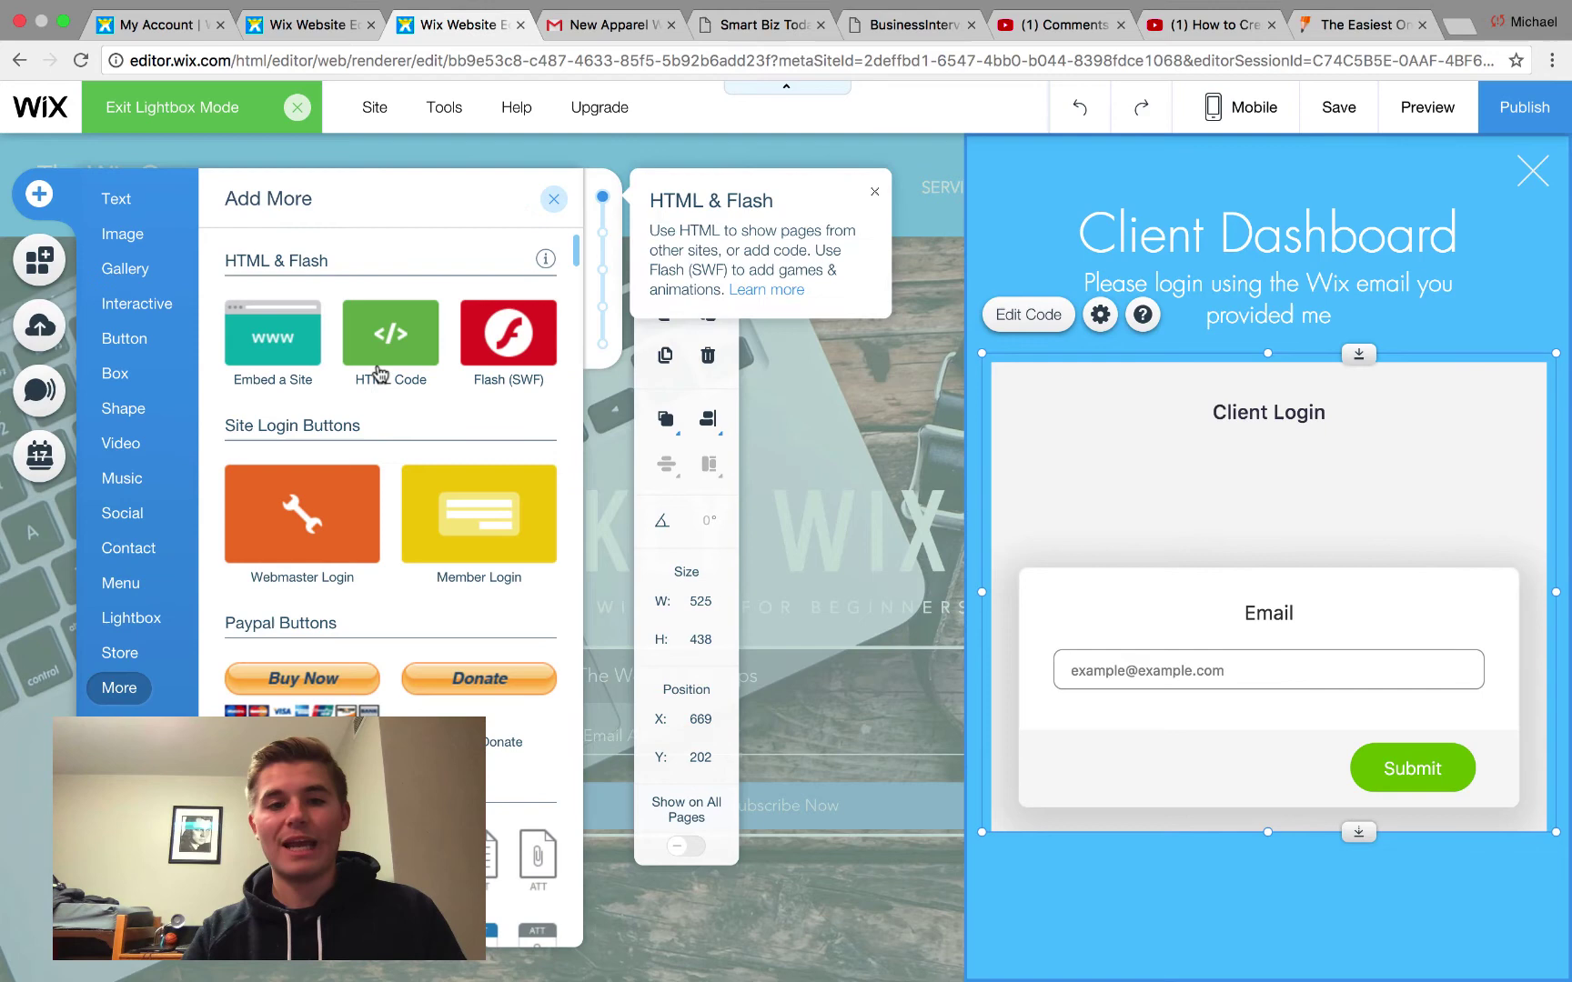
pyautogui.click(553, 199)
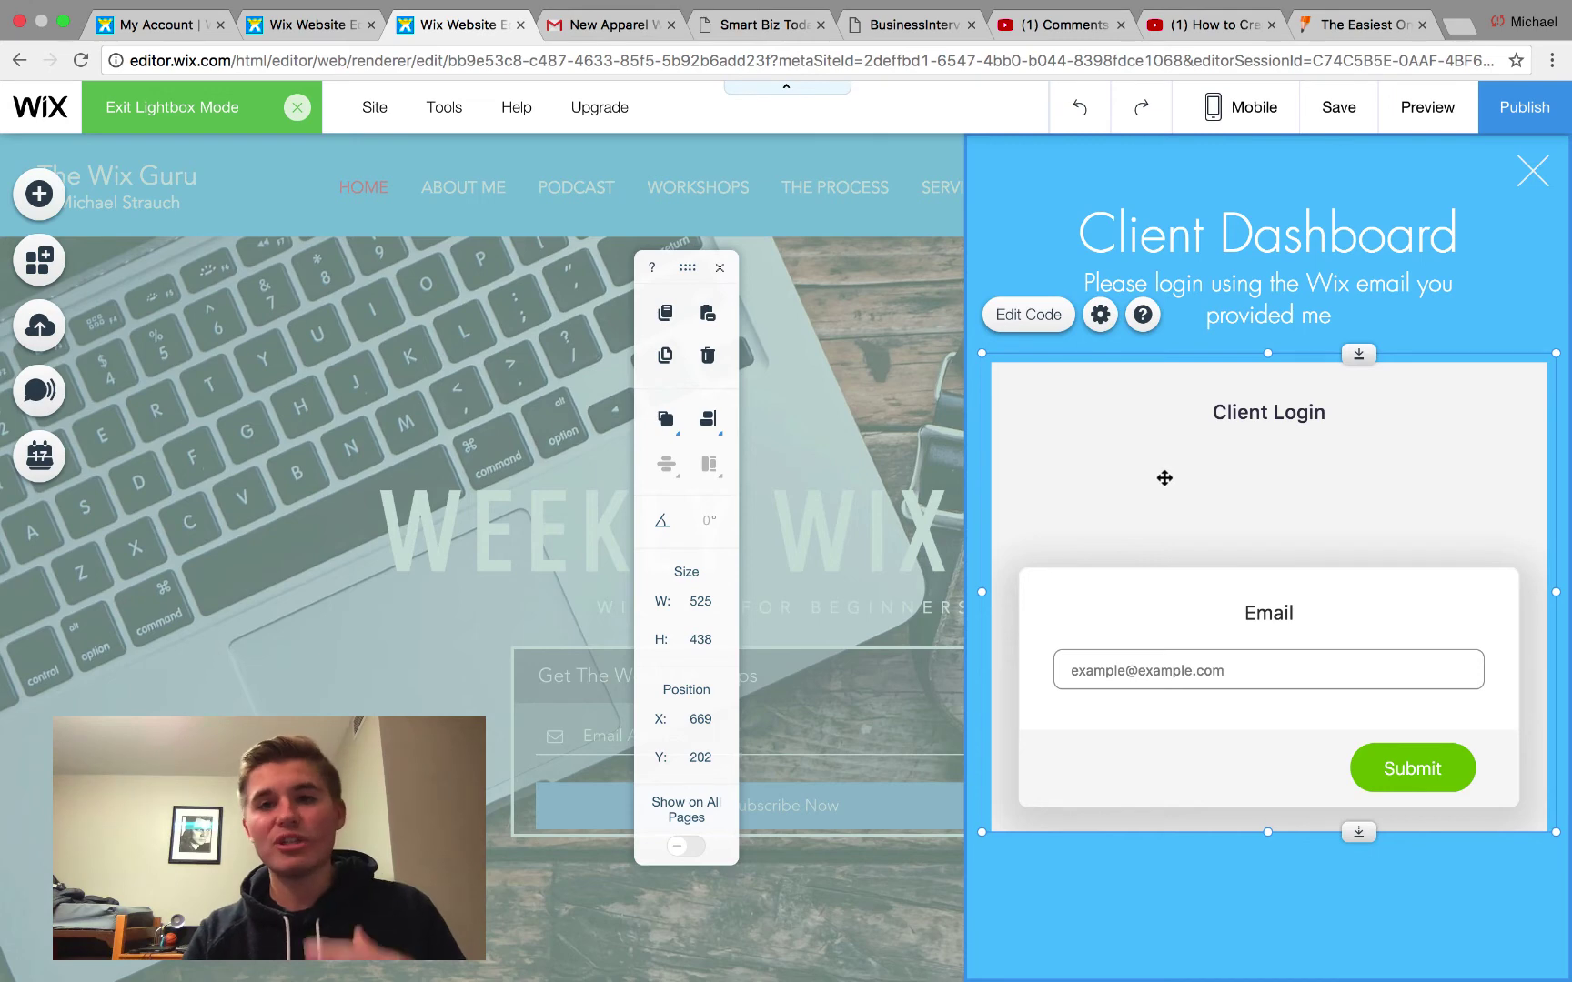
# Step: Return to the JotForm Client Login builder, briefly checking its styling options
pyautogui.click(1329, 24)
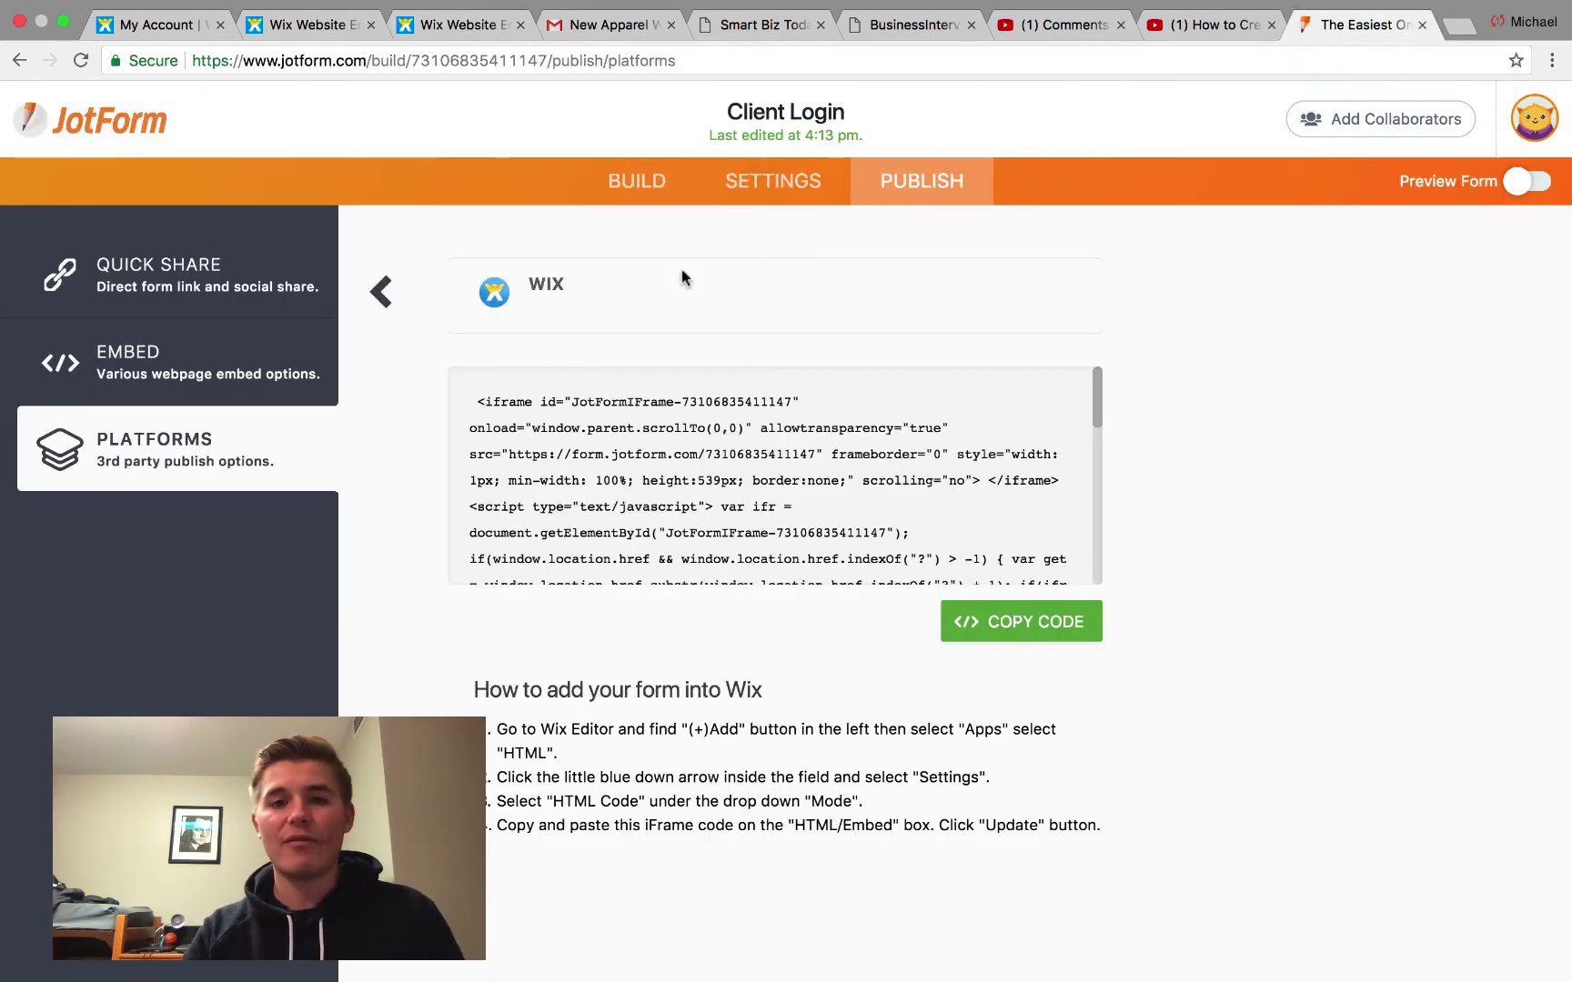
pyautogui.click(639, 186)
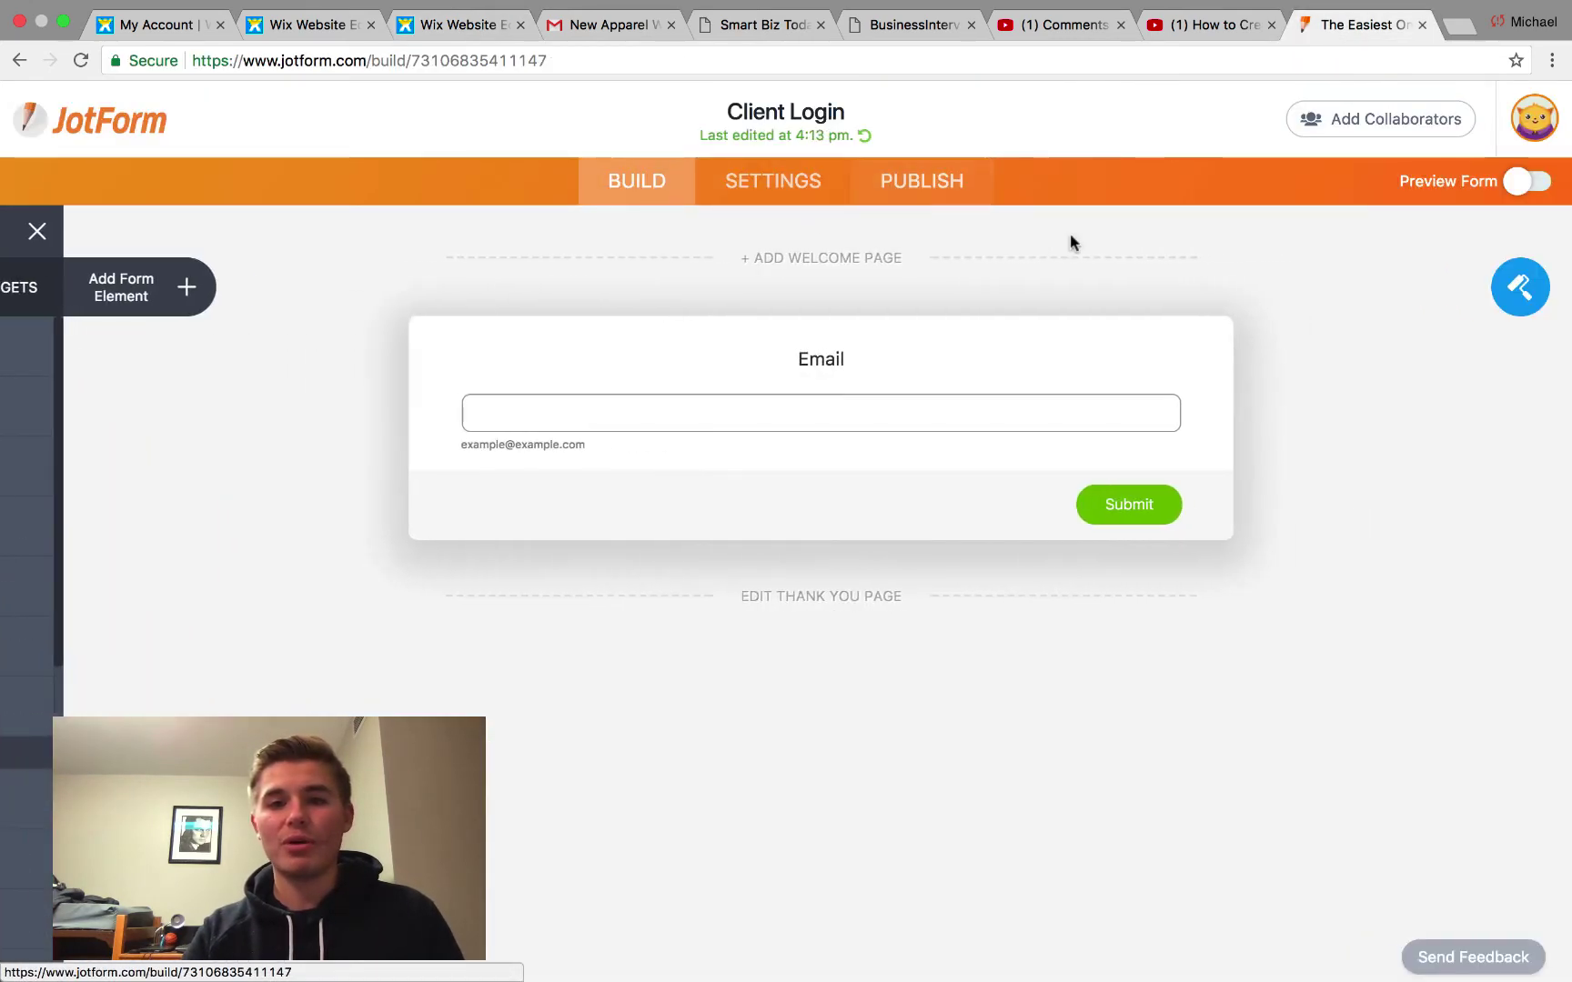
pyautogui.click(1521, 306)
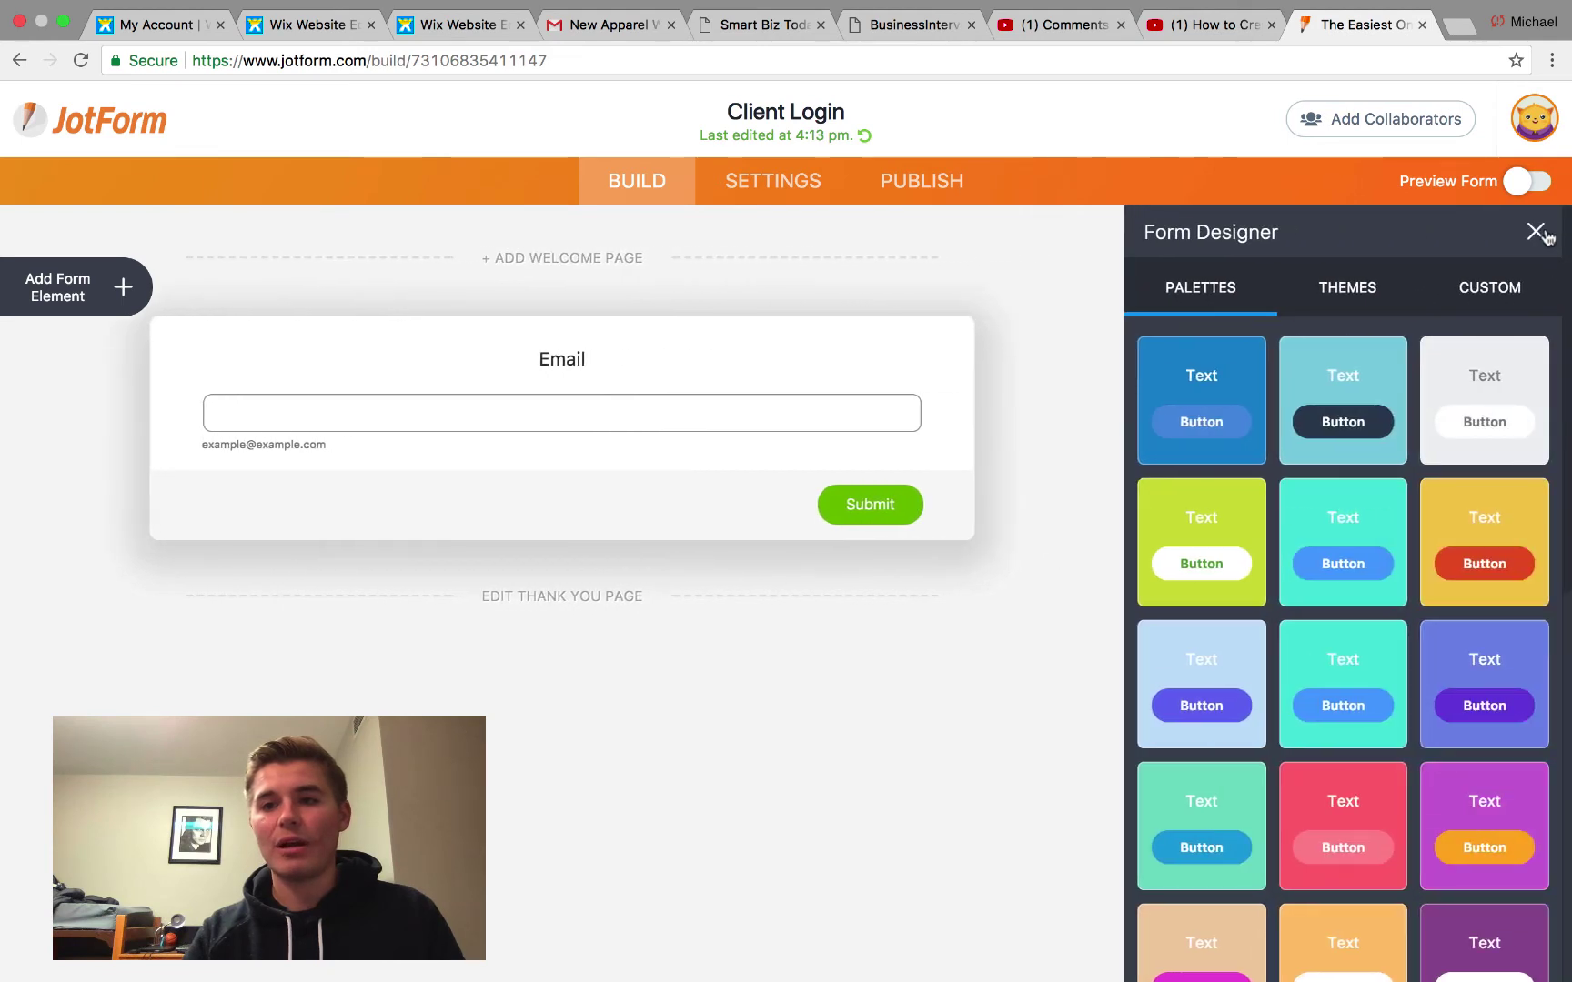
pyautogui.click(1545, 235)
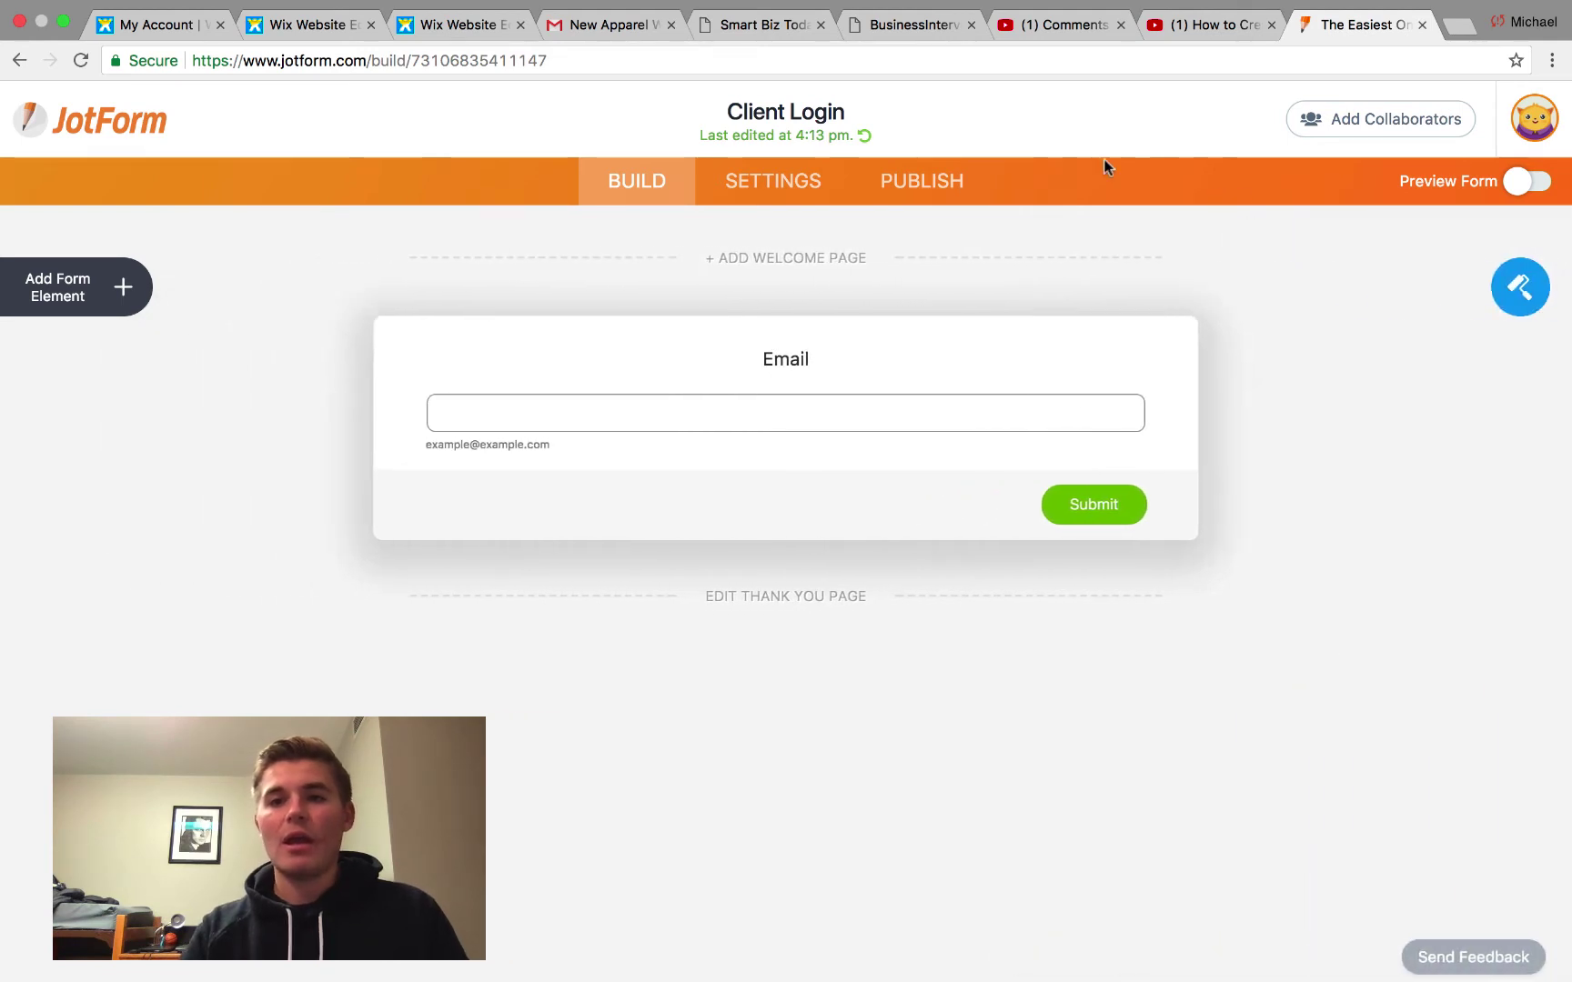
# Step: Exit lightbox mode, open Client Dashboard, and review its notifications and $1,000 Amount Due box
pyautogui.click(437, 27)
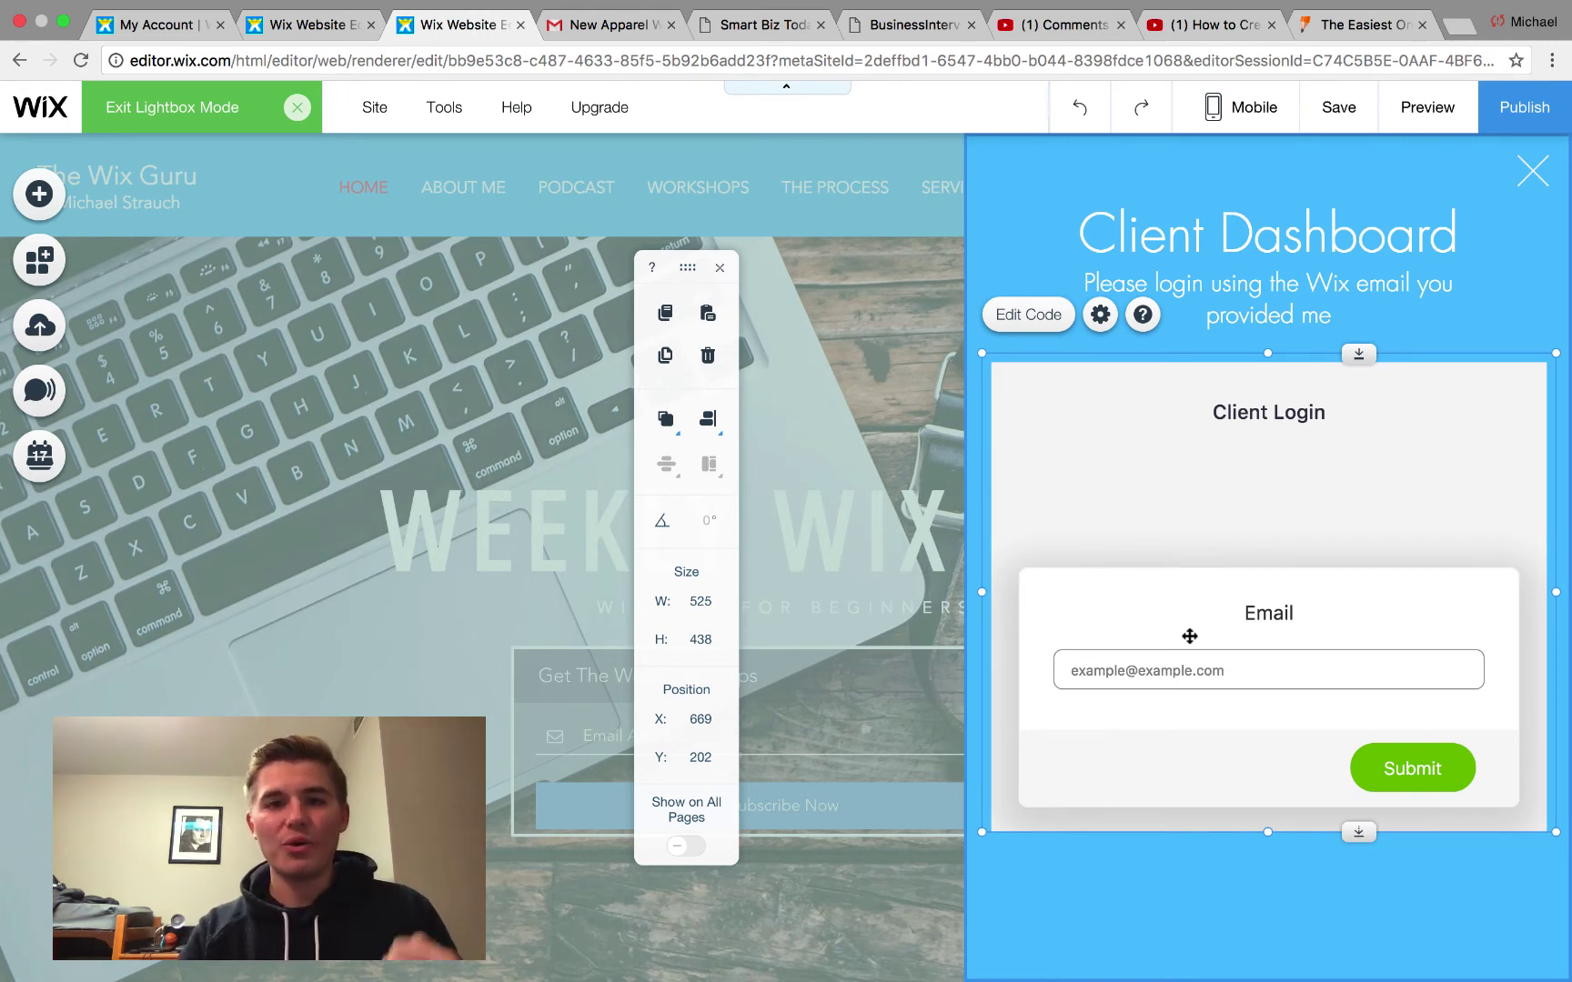
pyautogui.click(293, 111)
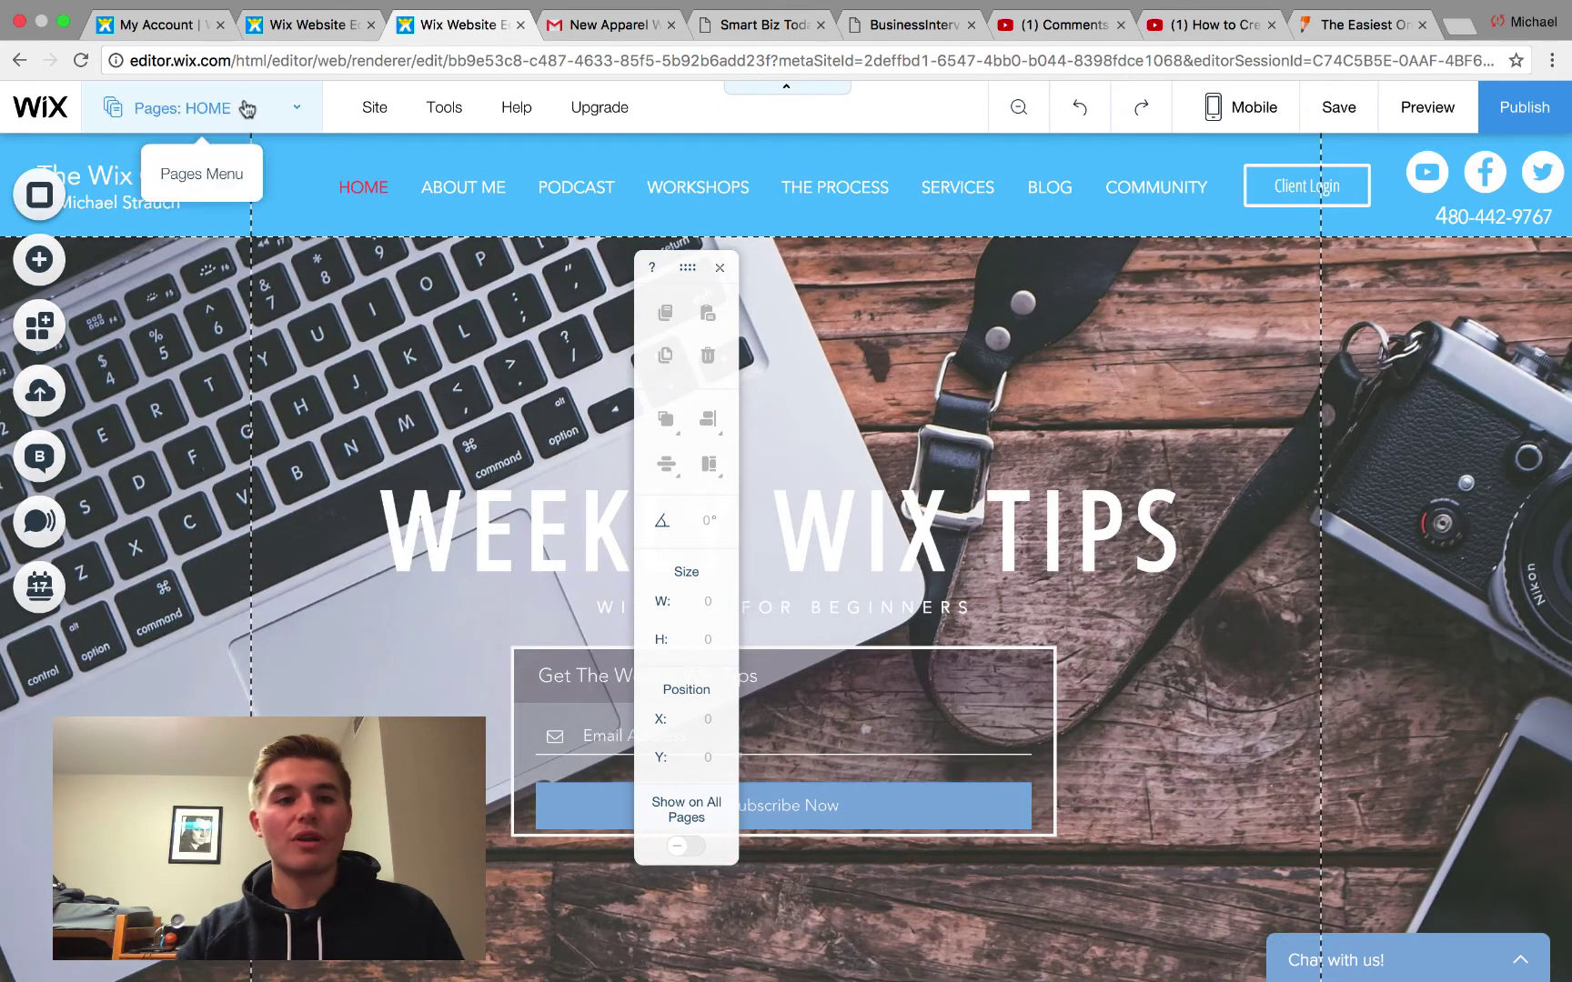
pyautogui.click(246, 109)
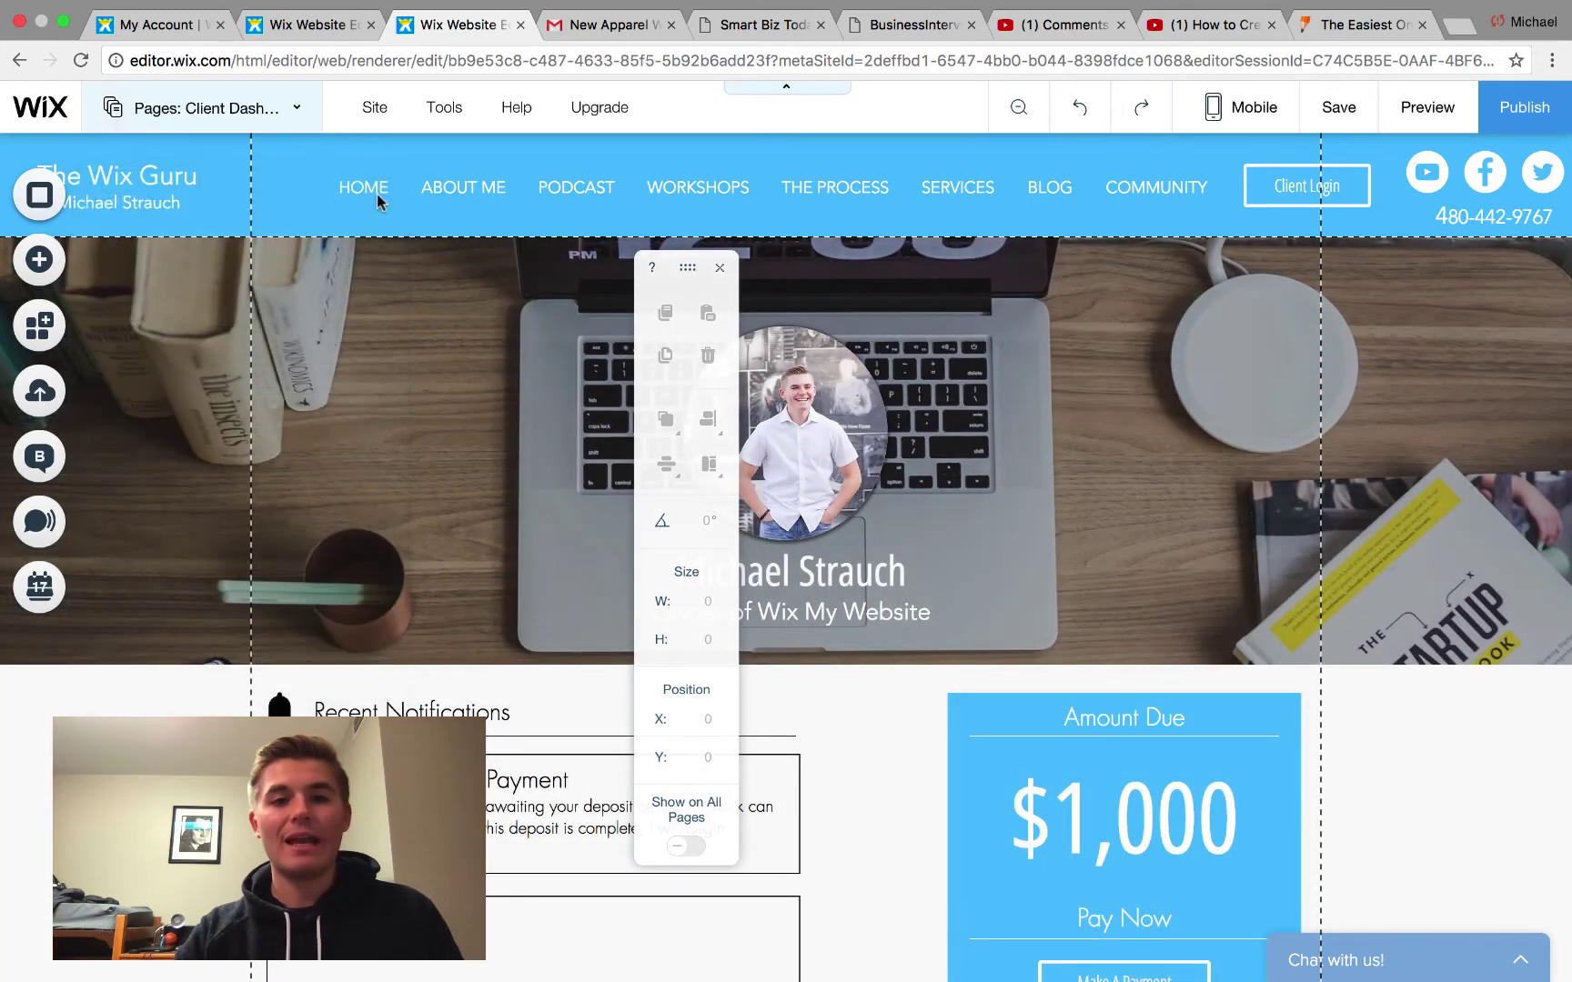
pyautogui.moveTo(688, 268); pyautogui.dragTo(1502, 270)
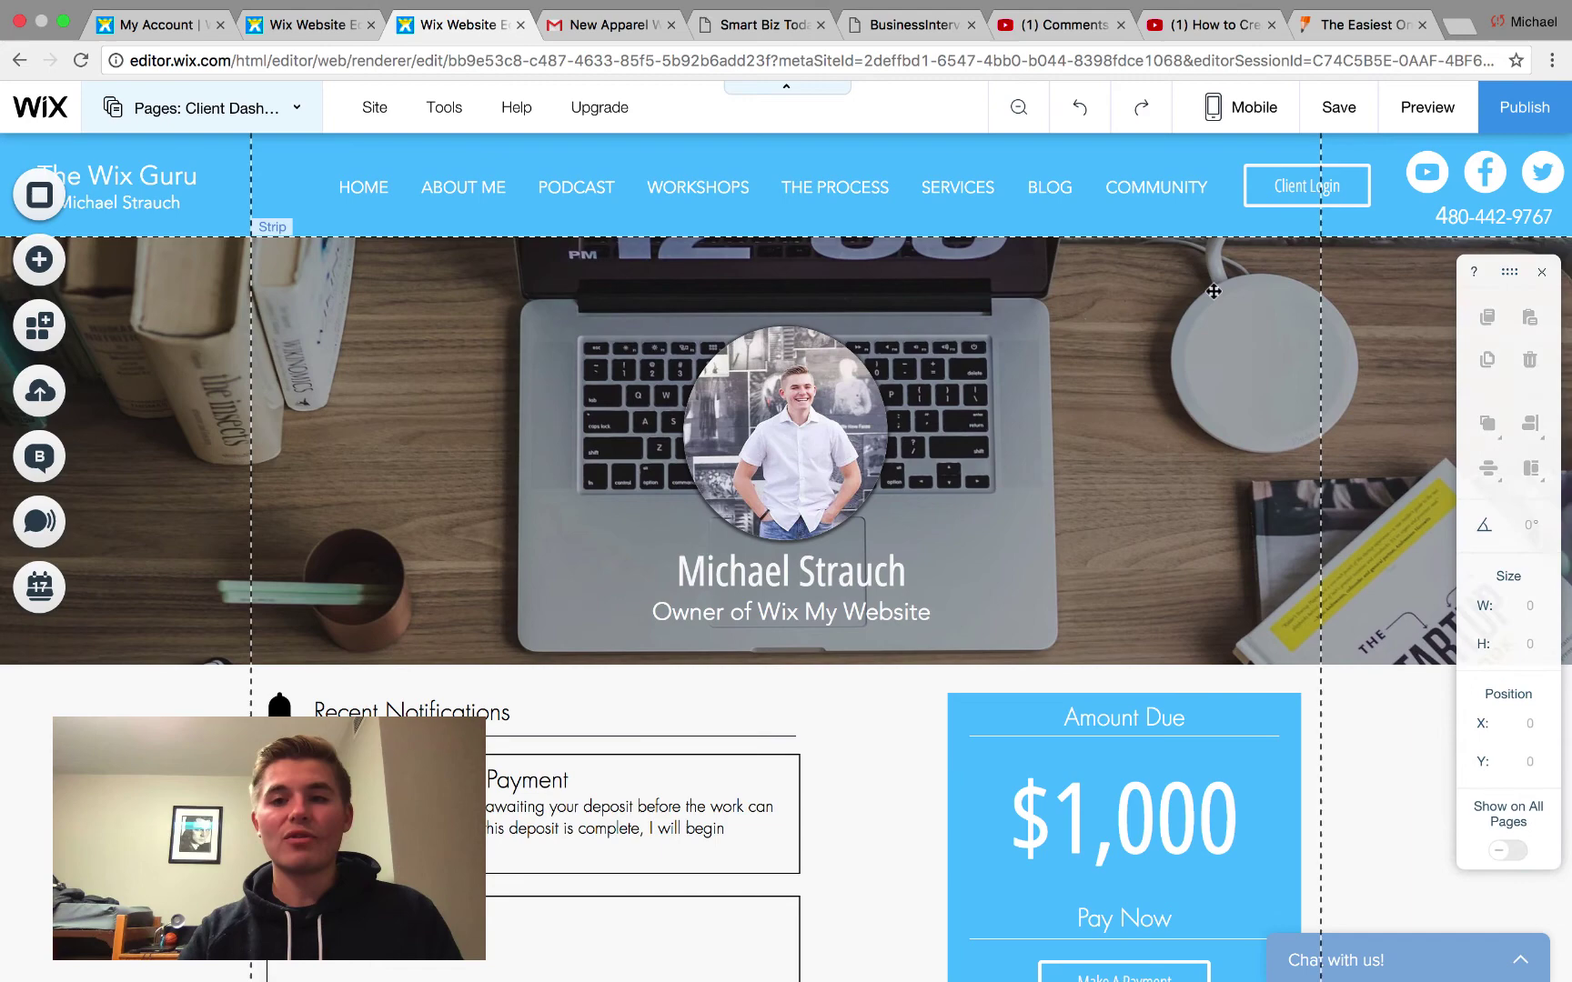
pyautogui.scroll(-5, 789, 786)
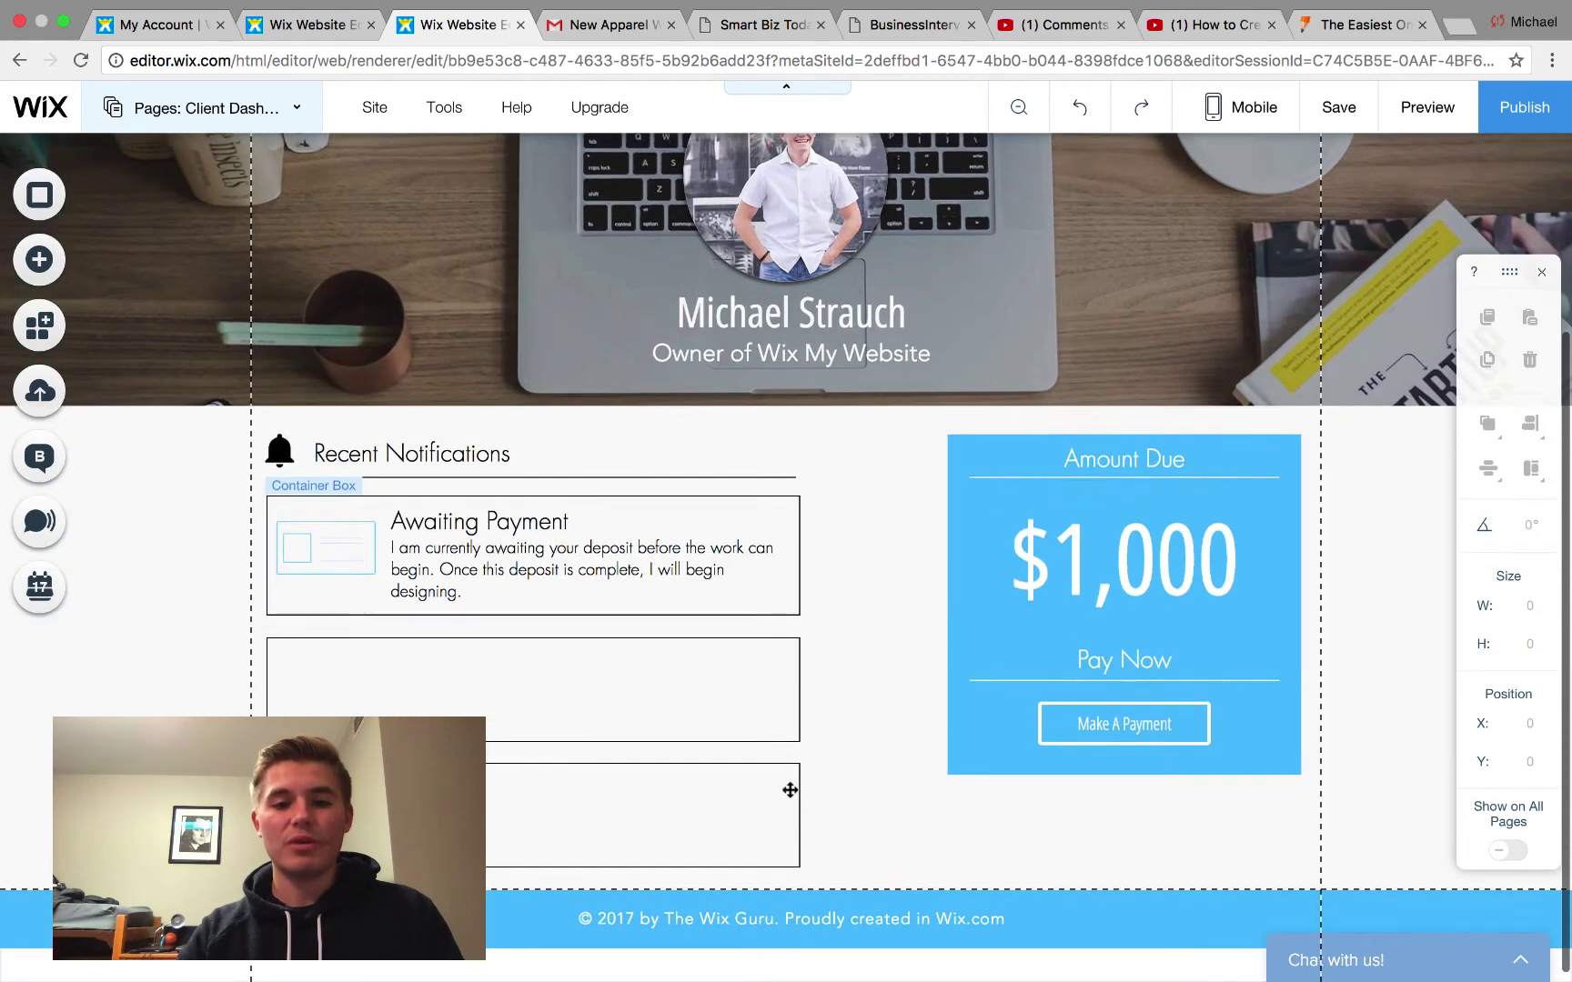
pyautogui.scroll(-1, 790, 795)
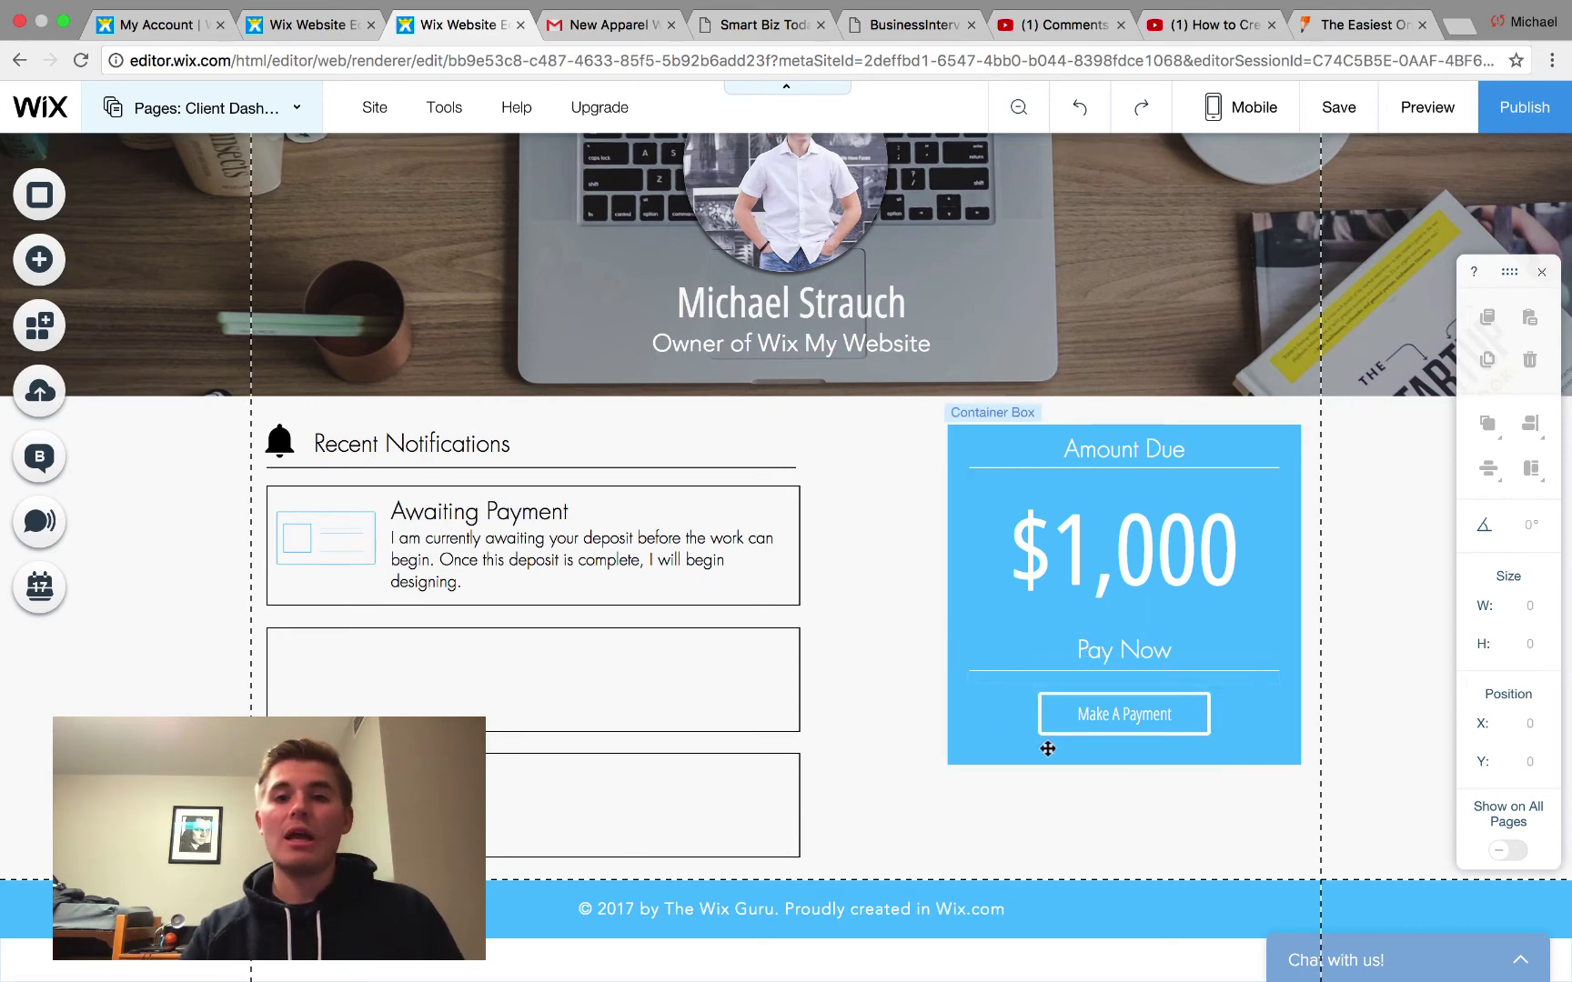
pyautogui.scroll(3, 883, 647)
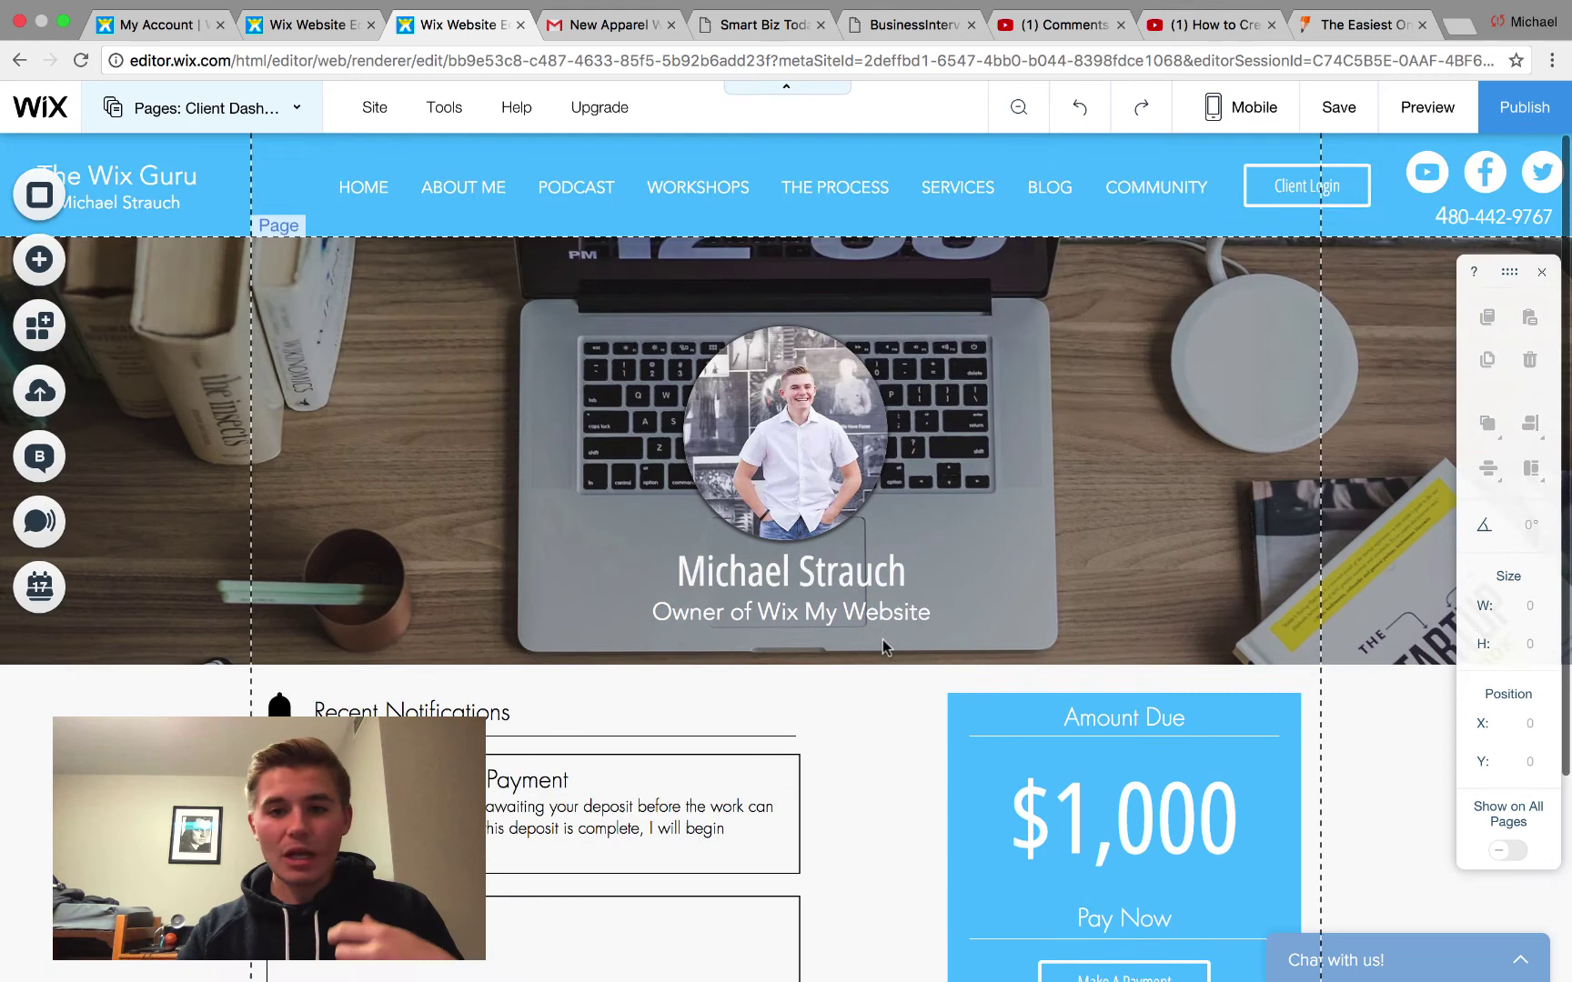
pyautogui.scroll(-1, 883, 648)
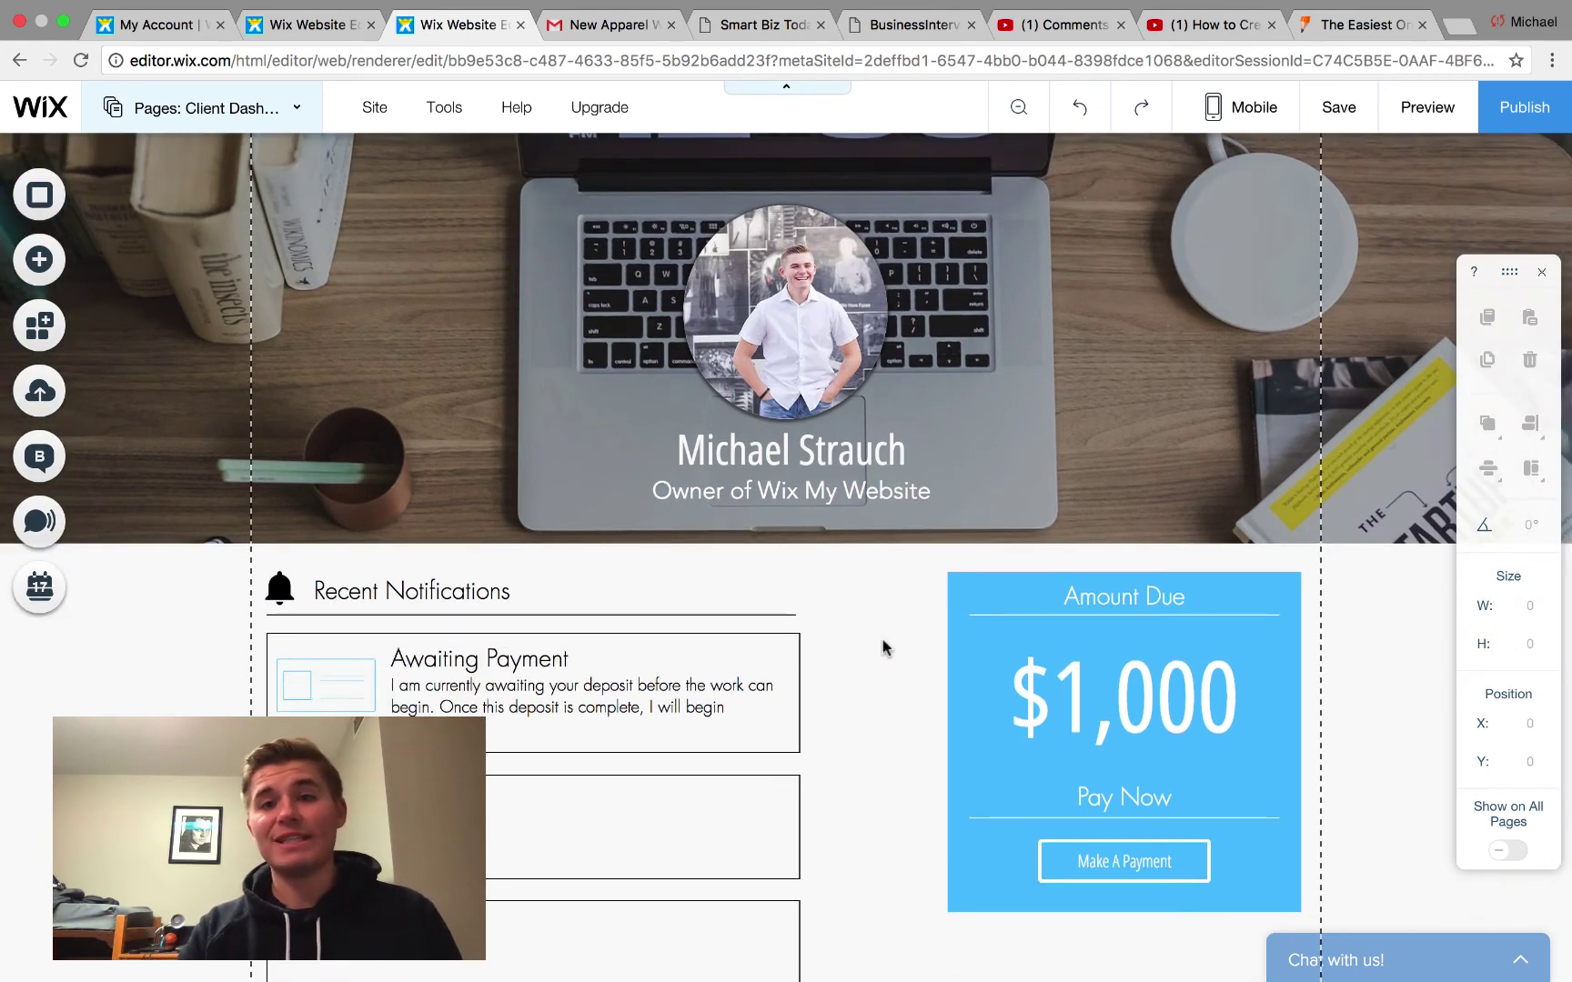
pyautogui.scroll(2, 884, 648)
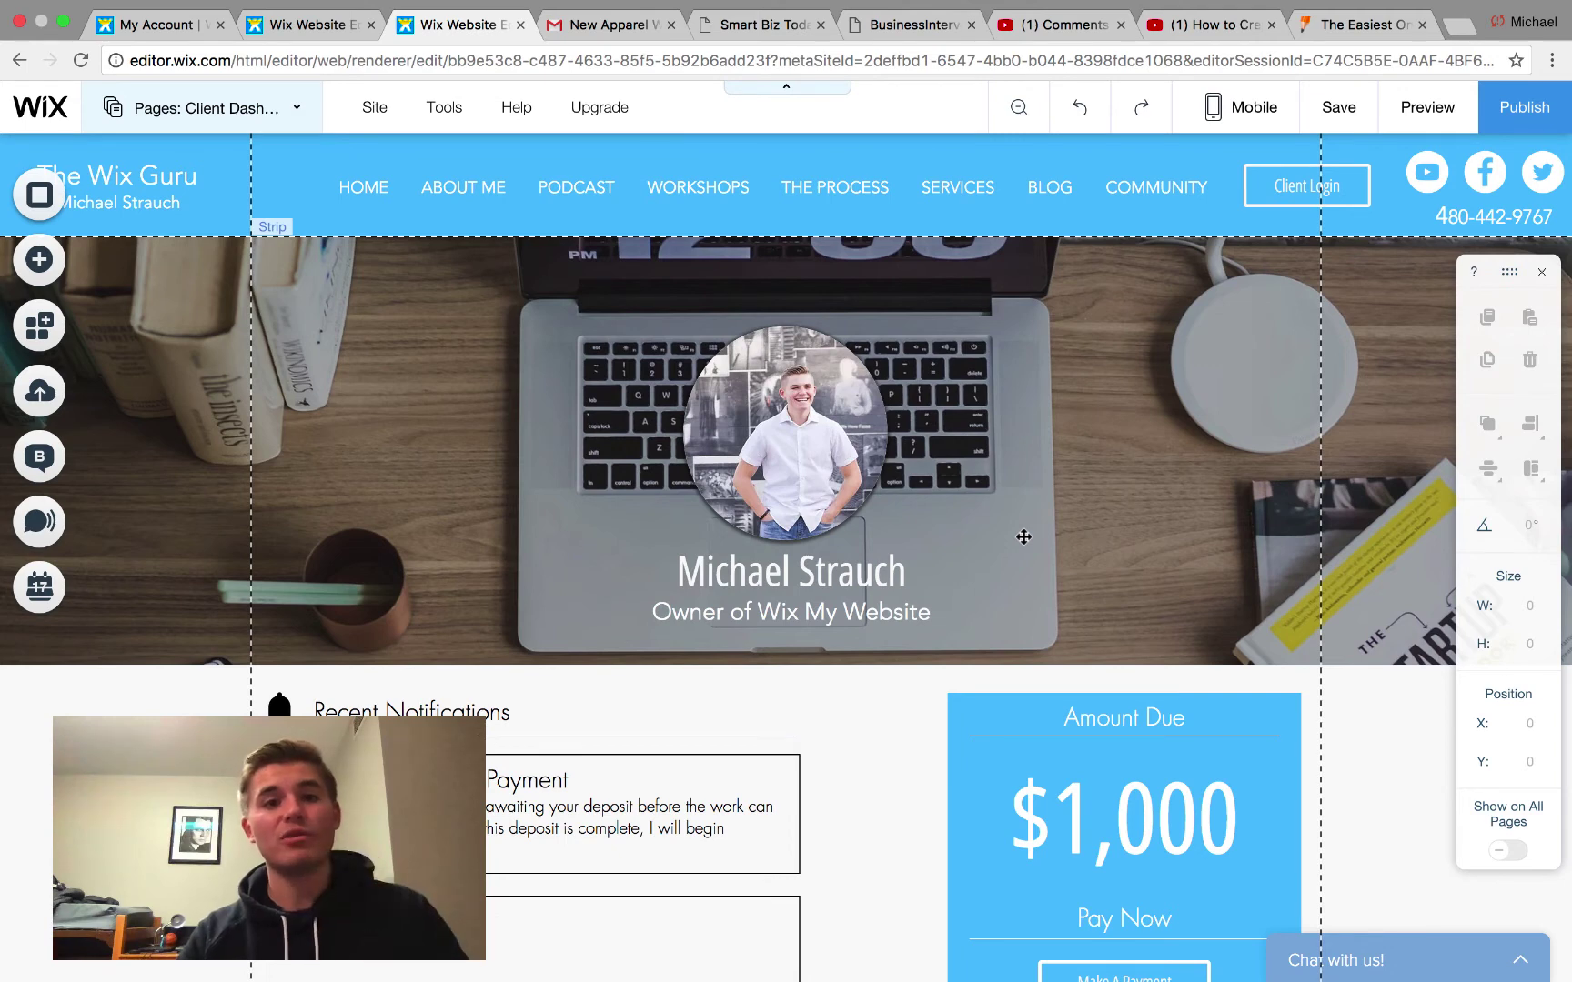
# Step: Open the client's page and its options from the Pages list, then go to the JotForm builder
pyautogui.click(277, 116)
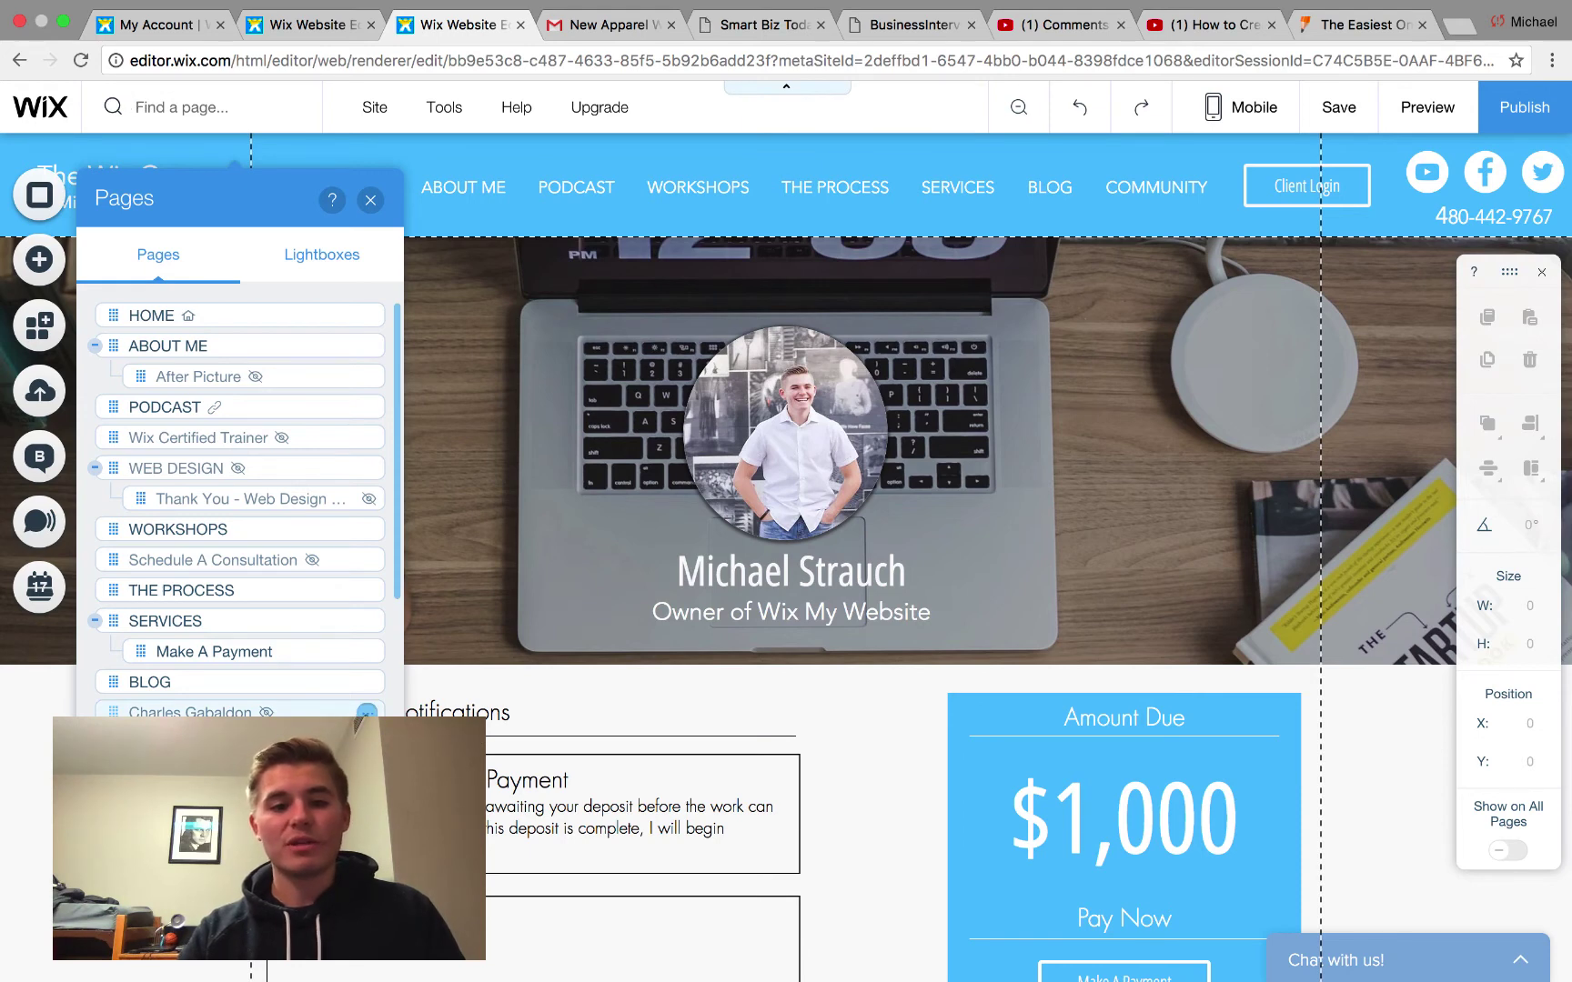
pyautogui.click(366, 712)
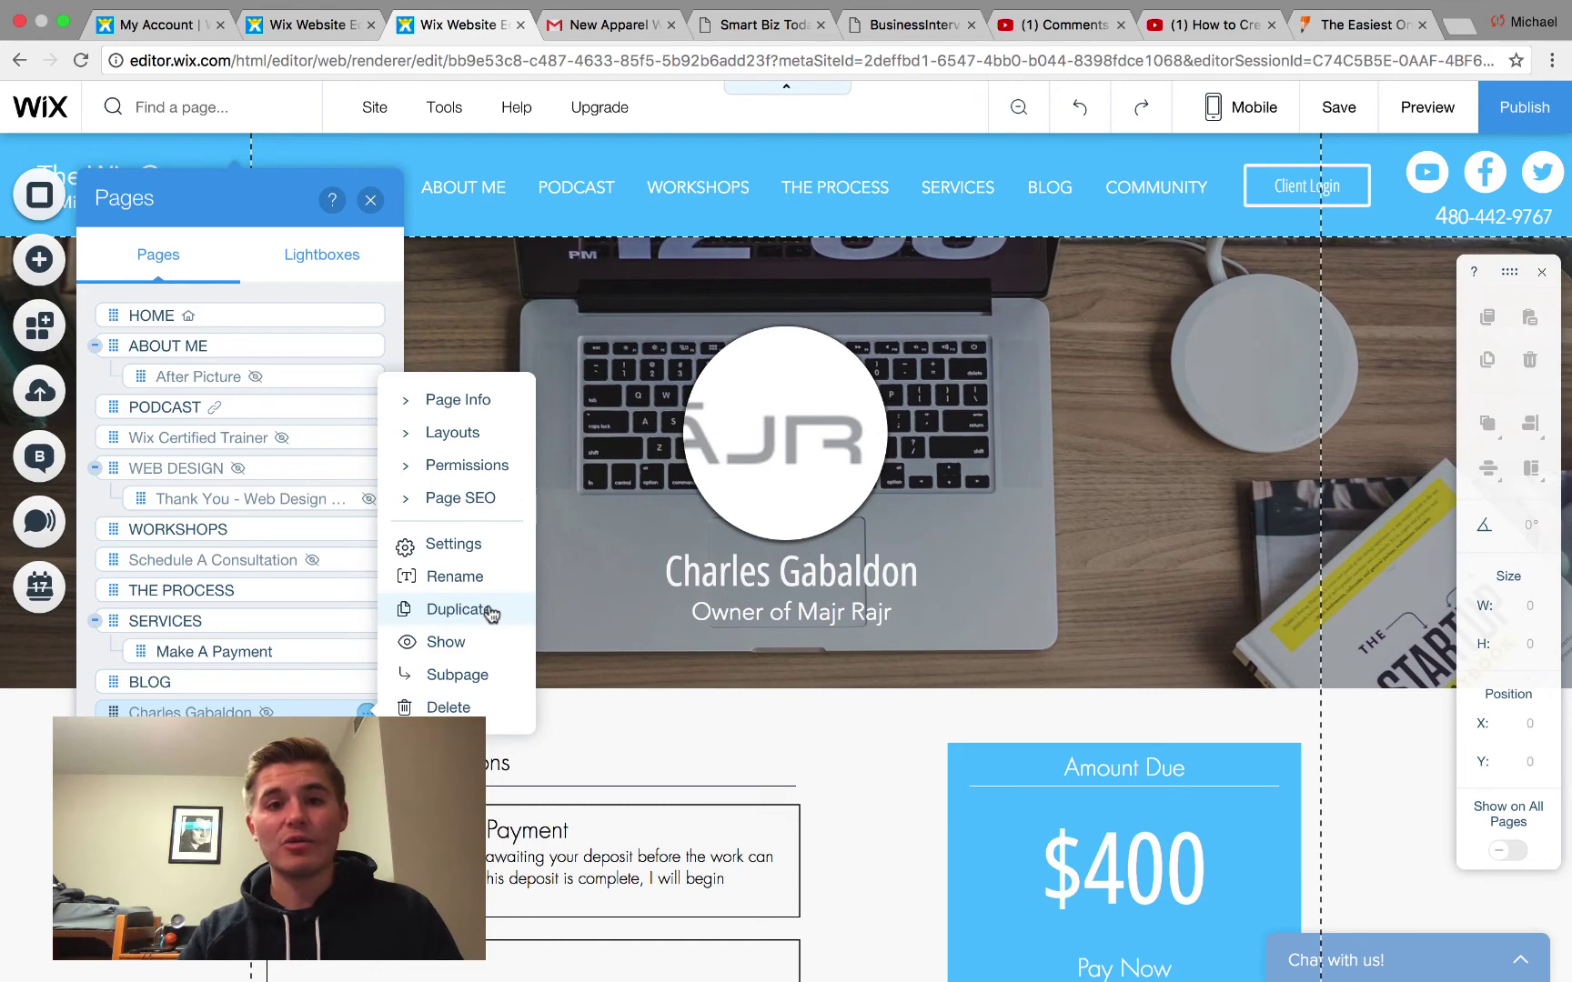
pyautogui.click(1344, 27)
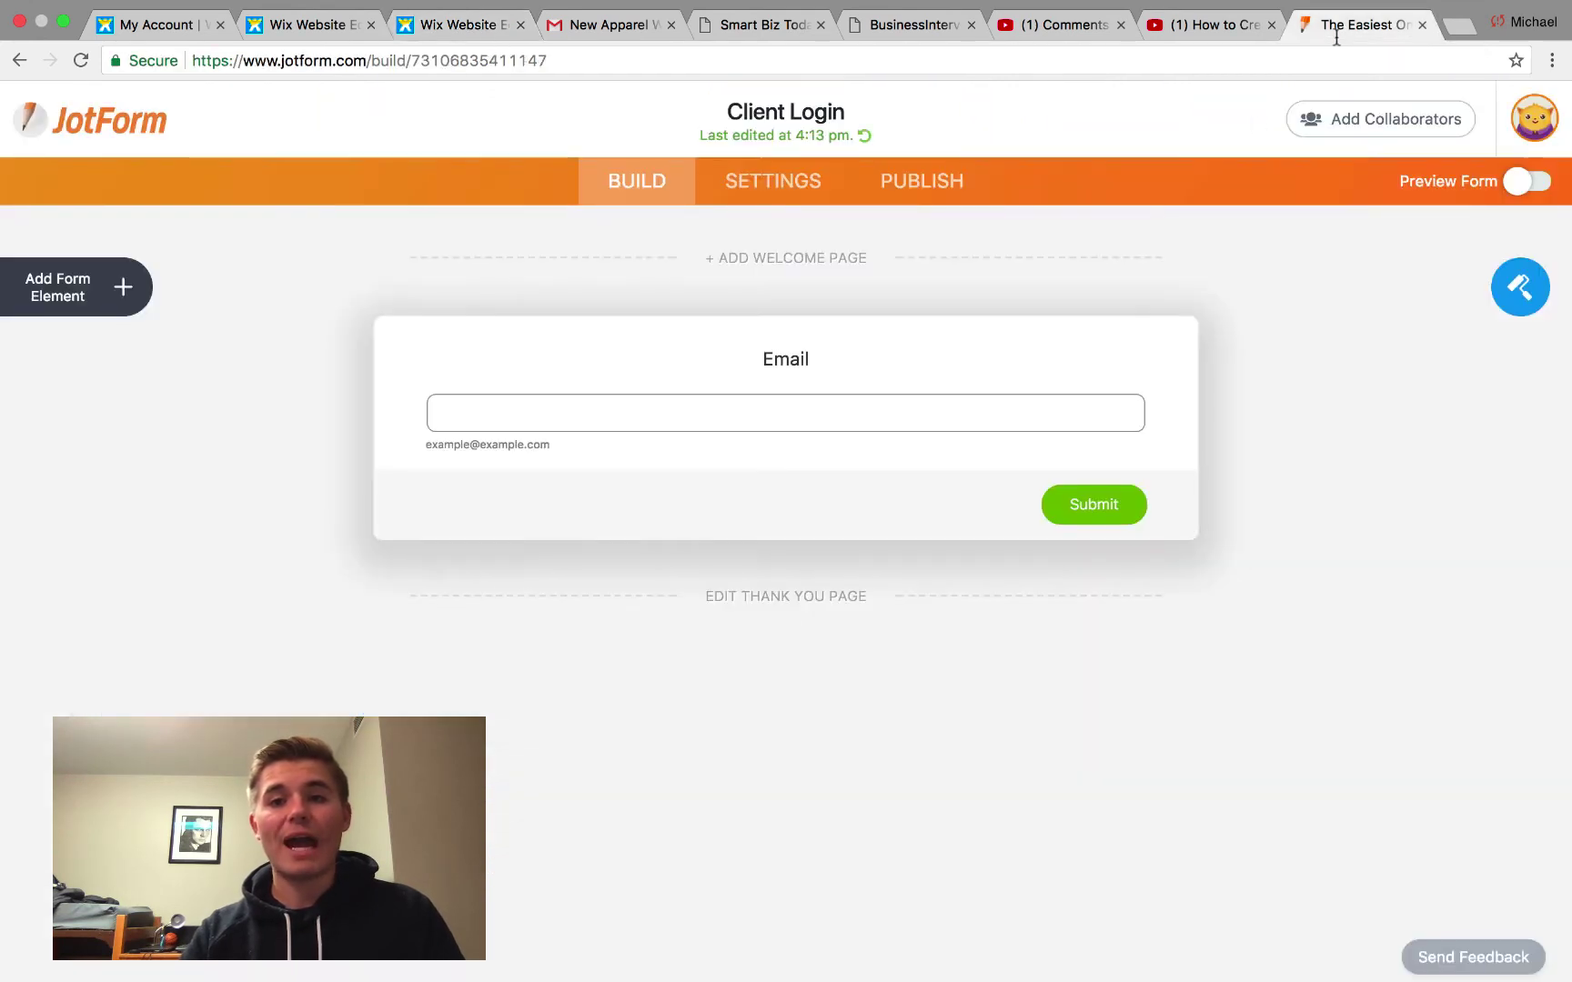
# Step: Start a new Change 'Thank You' Page condition in Settings > Conditions, then return to Wix
pyautogui.click(804, 206)
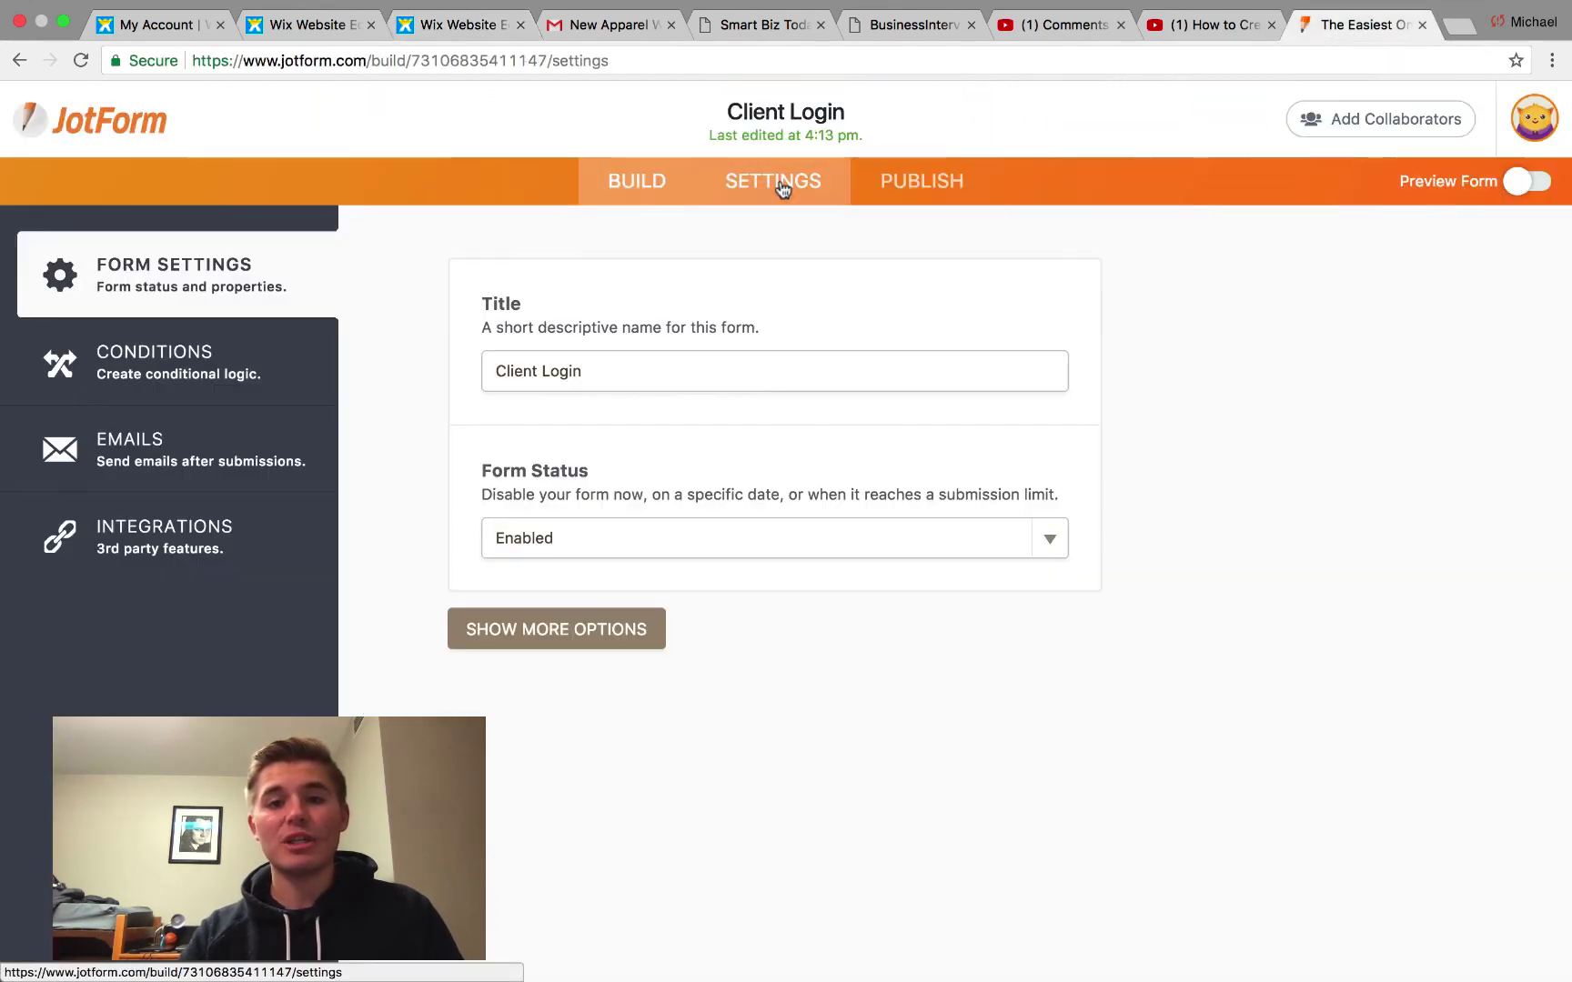
pyautogui.click(208, 375)
pyautogui.moveTo(597, 393)
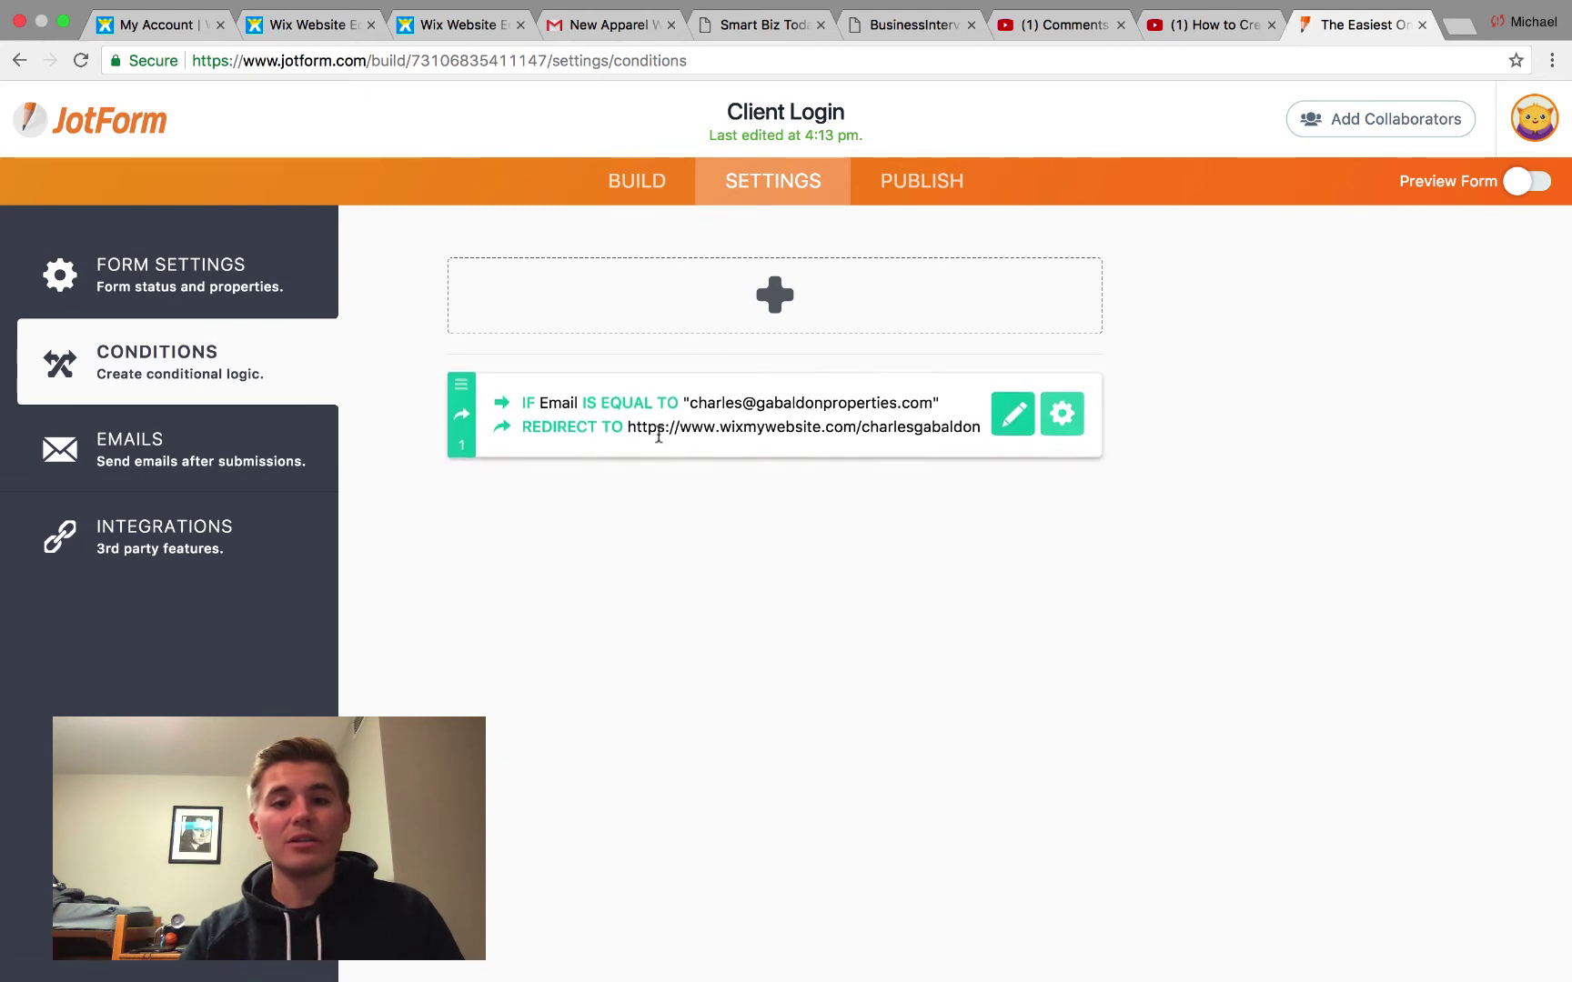
pyautogui.click(786, 323)
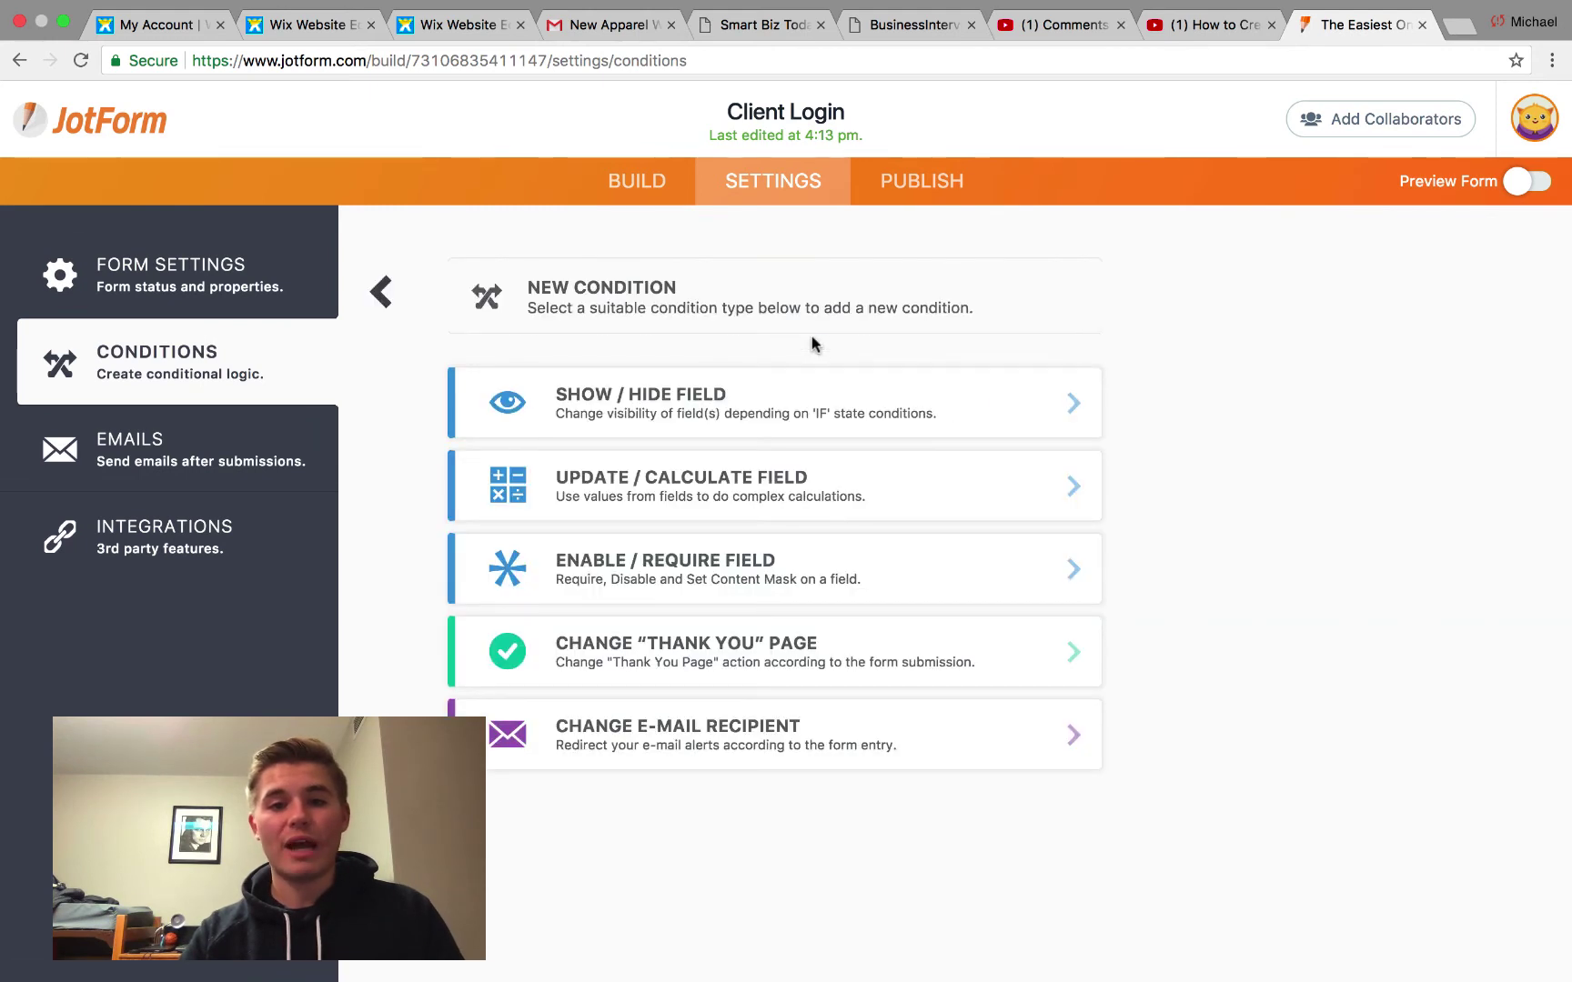
pyautogui.click(718, 643)
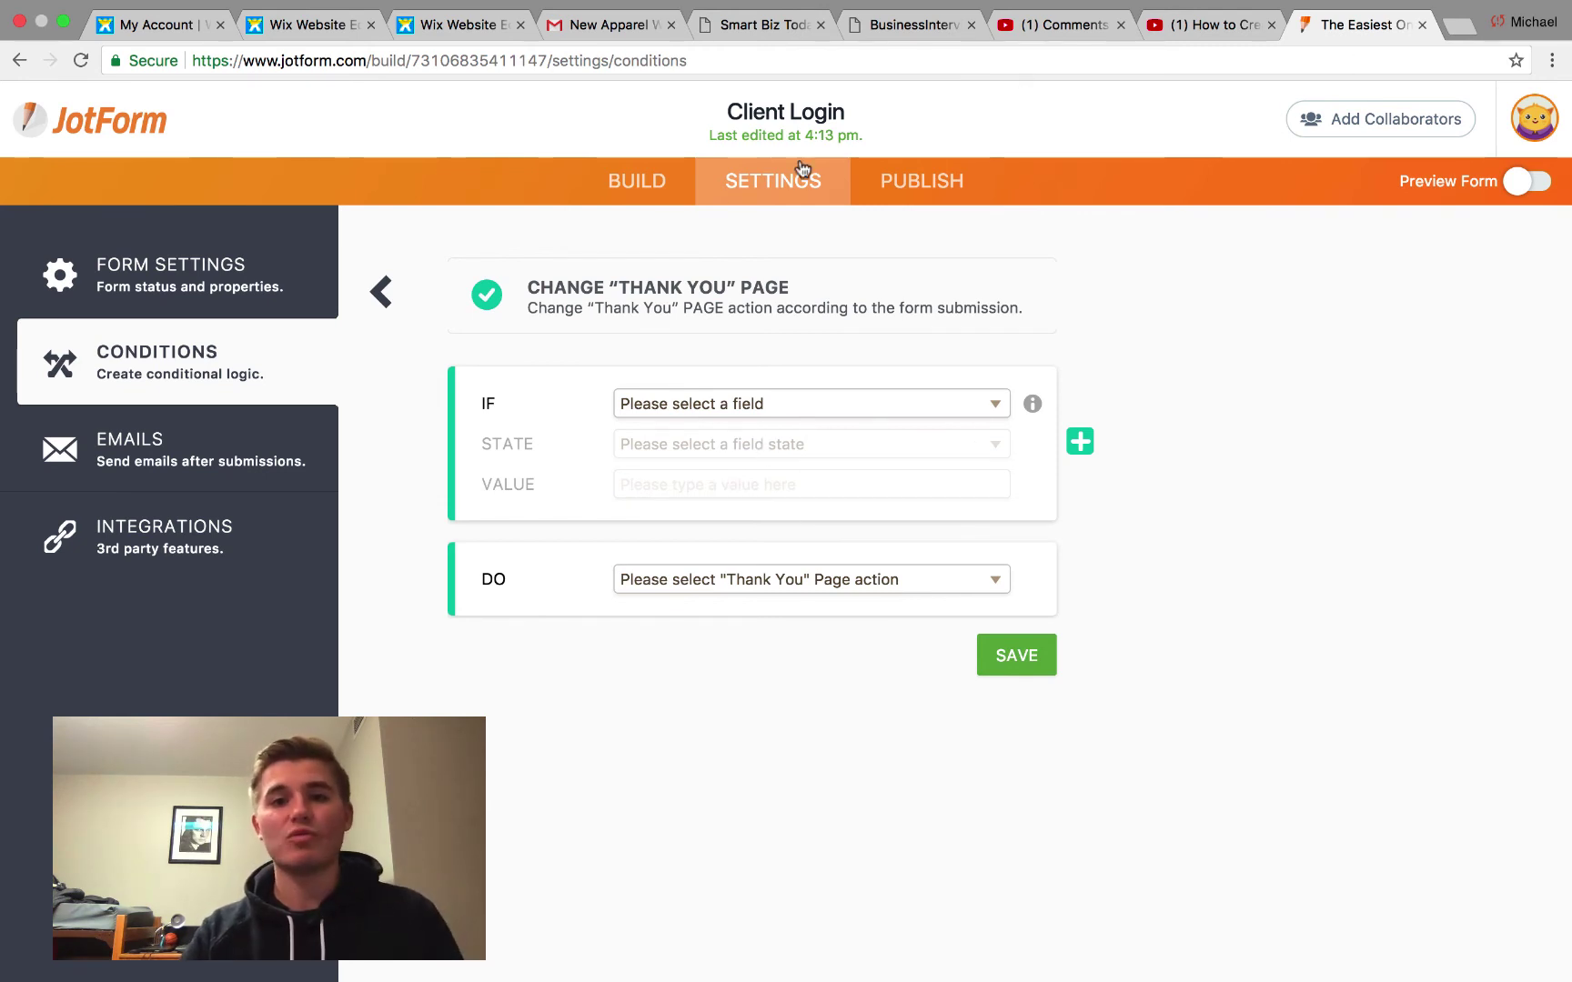
pyautogui.click(465, 24)
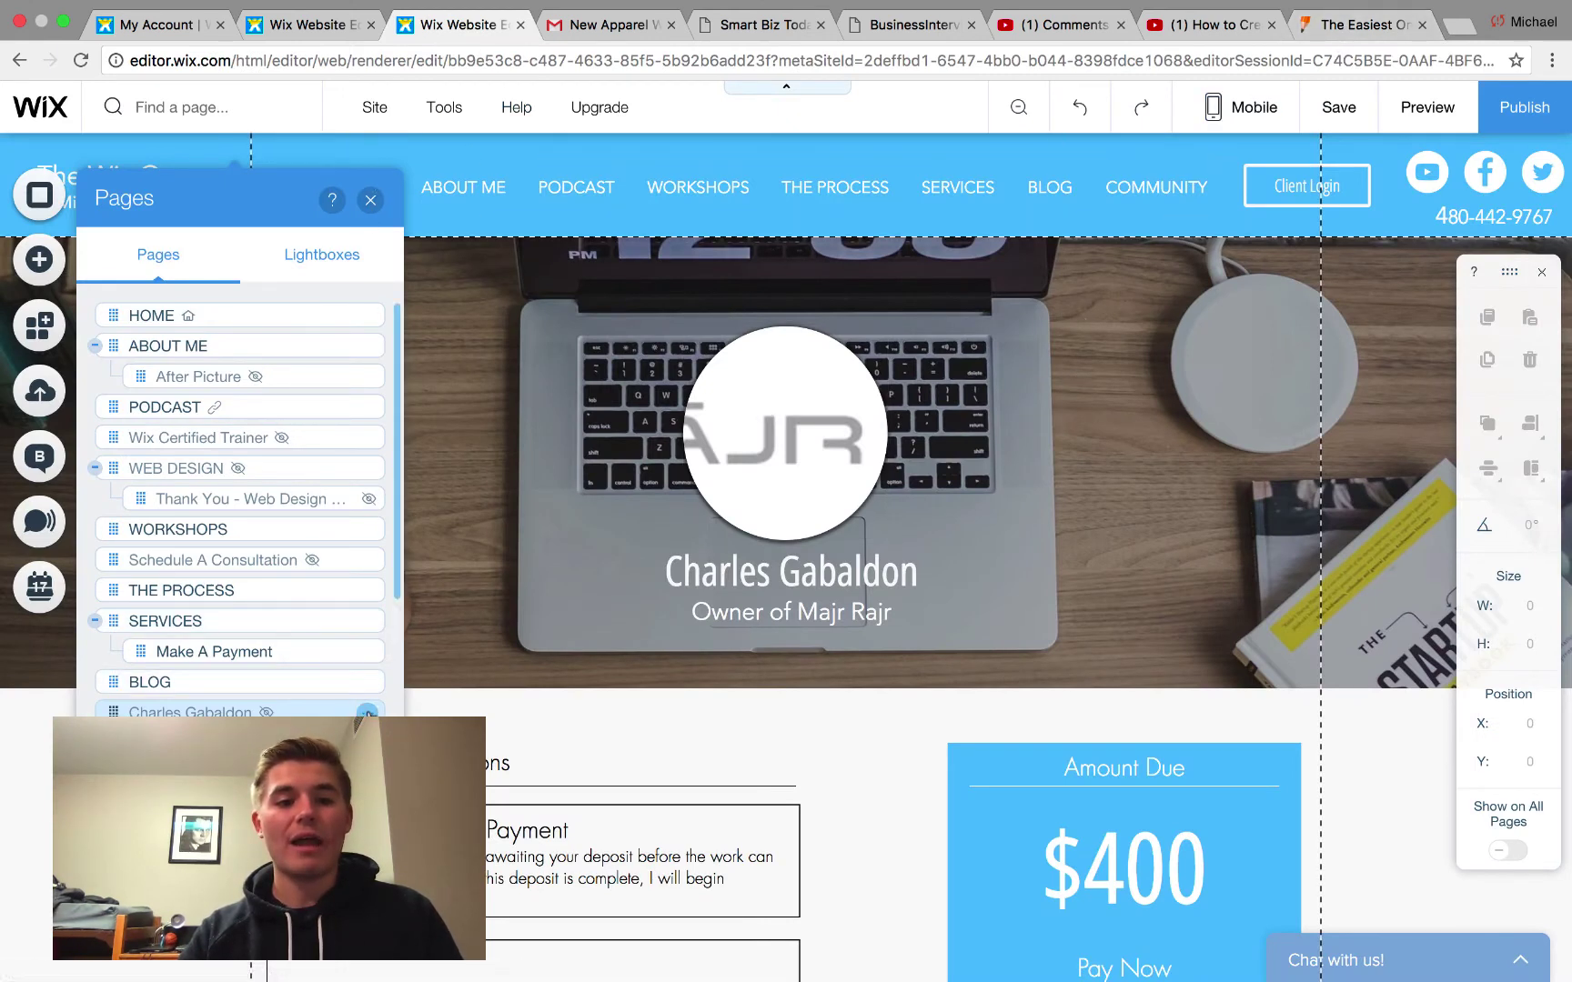
# Step: Switch to the Client Dashboard page showing the $1,000 Amount Due box, then close the Pages list
pyautogui.click(367, 712)
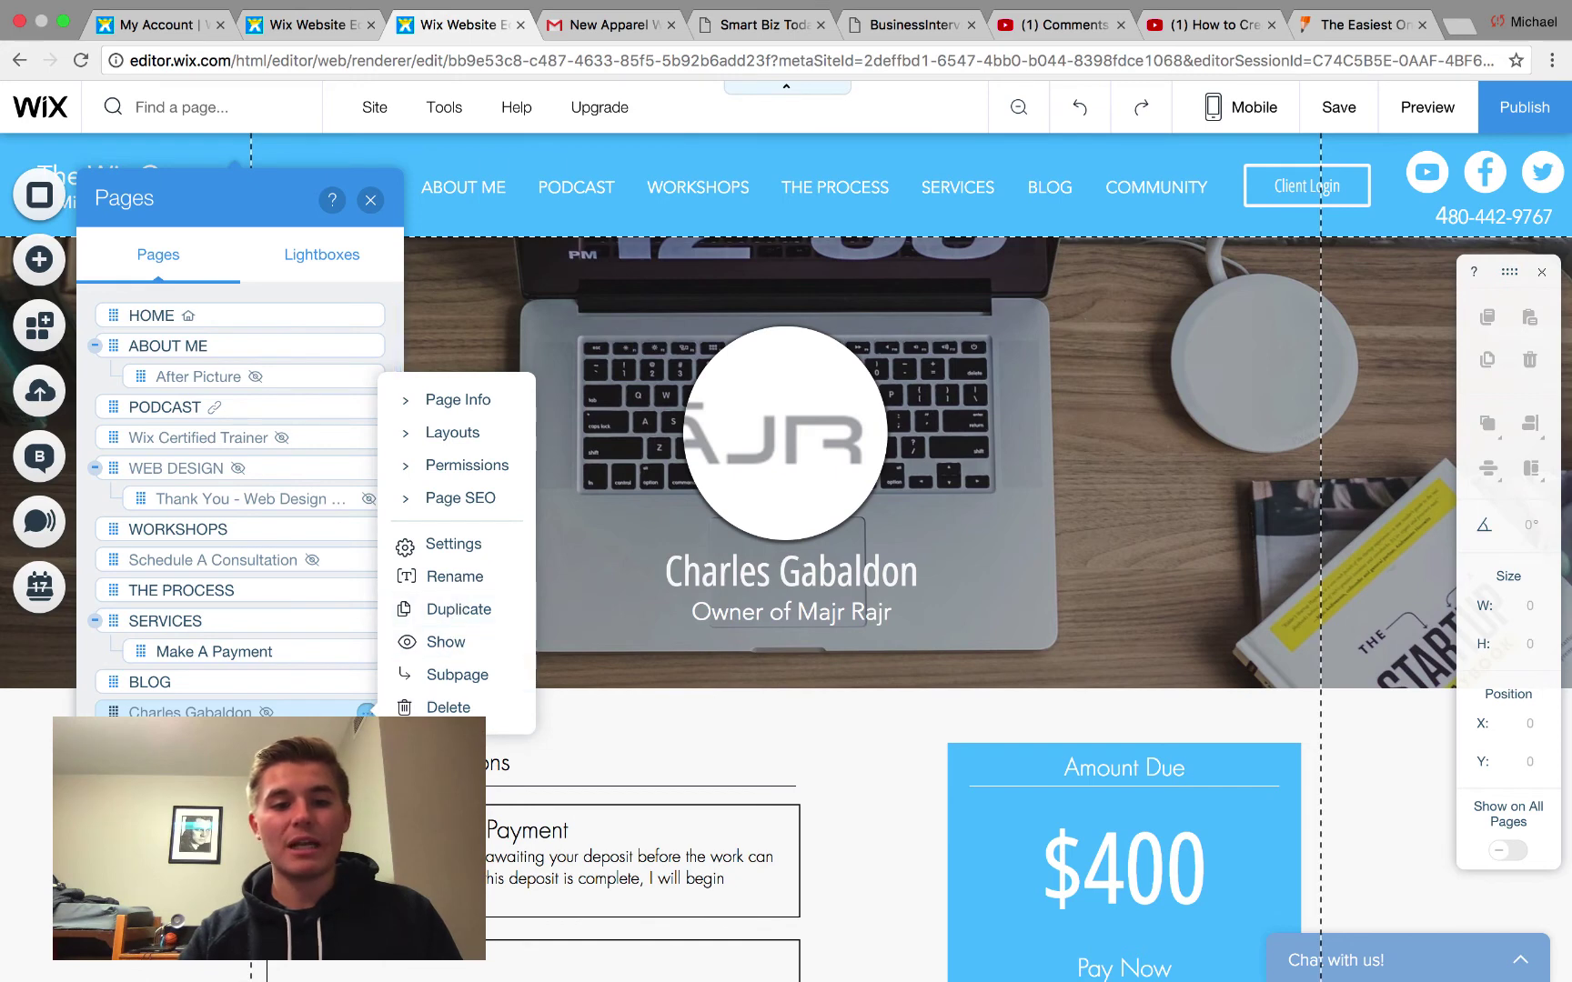
pyautogui.press('Escape')
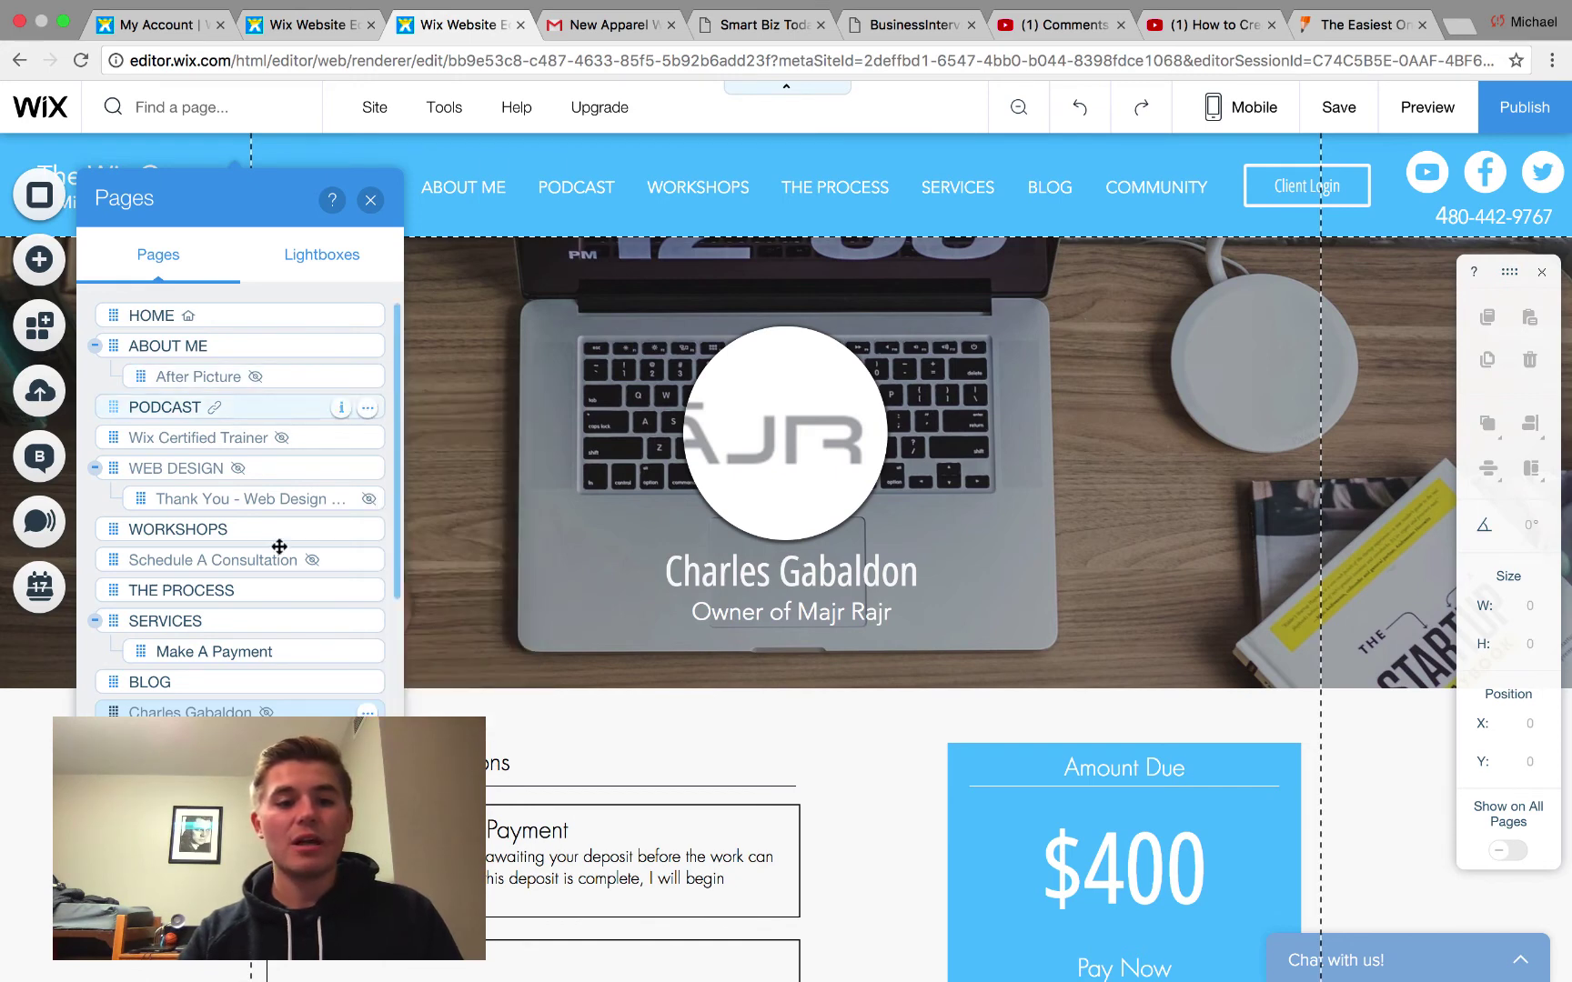
pyautogui.click(361, 309)
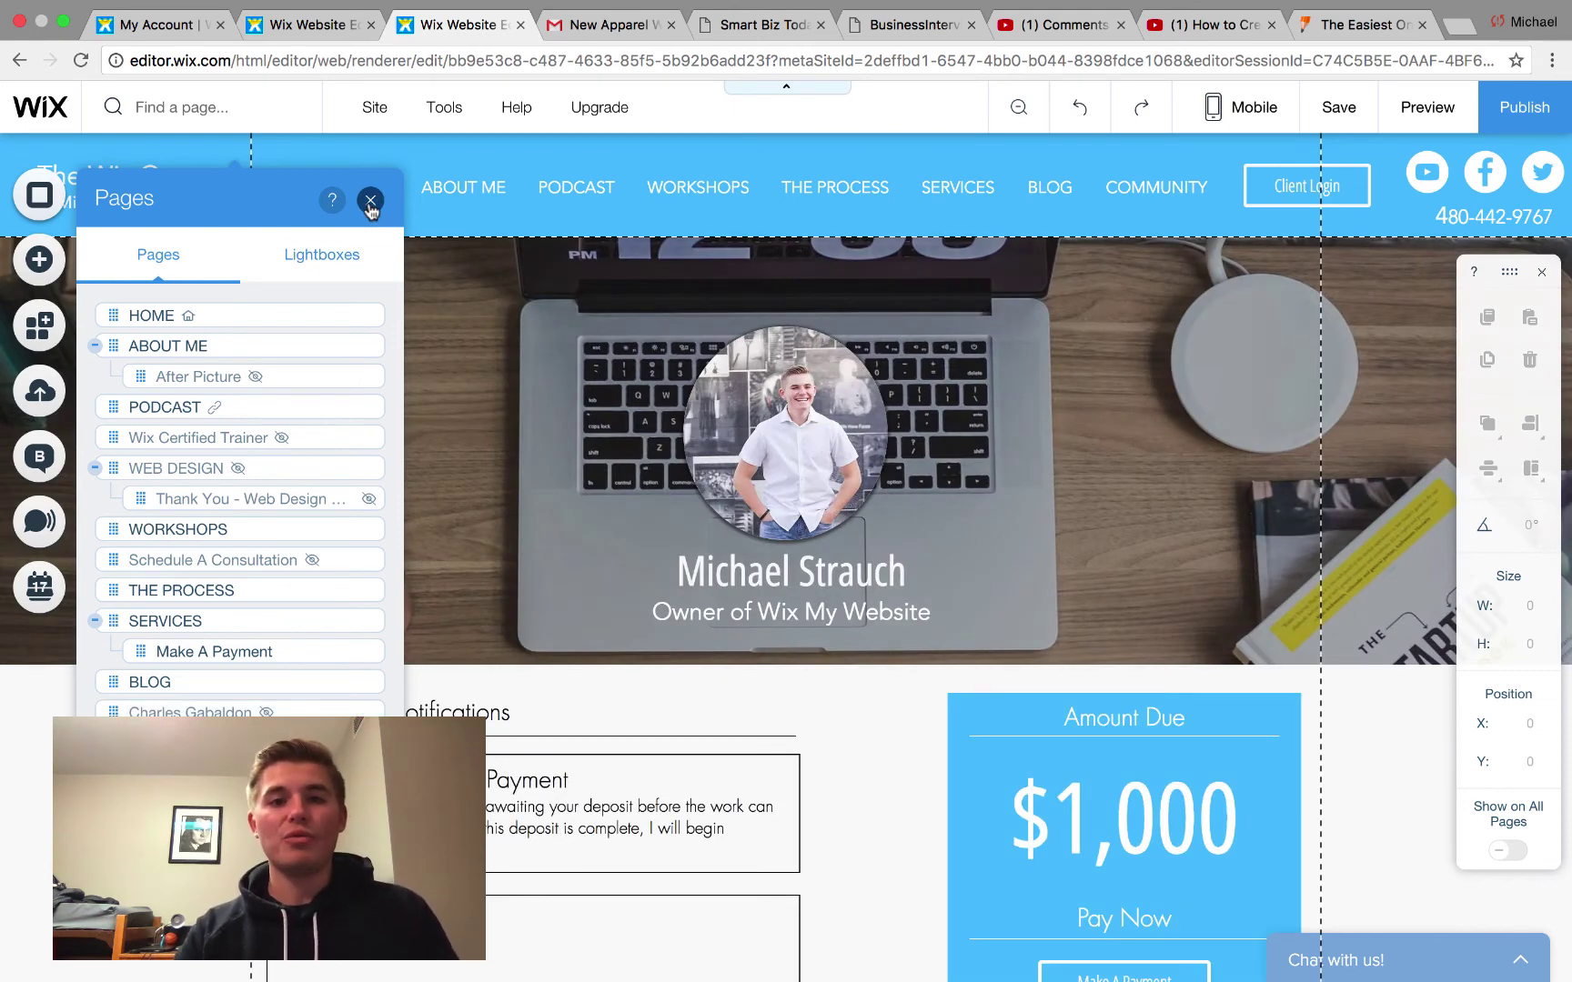
pyautogui.click(370, 201)
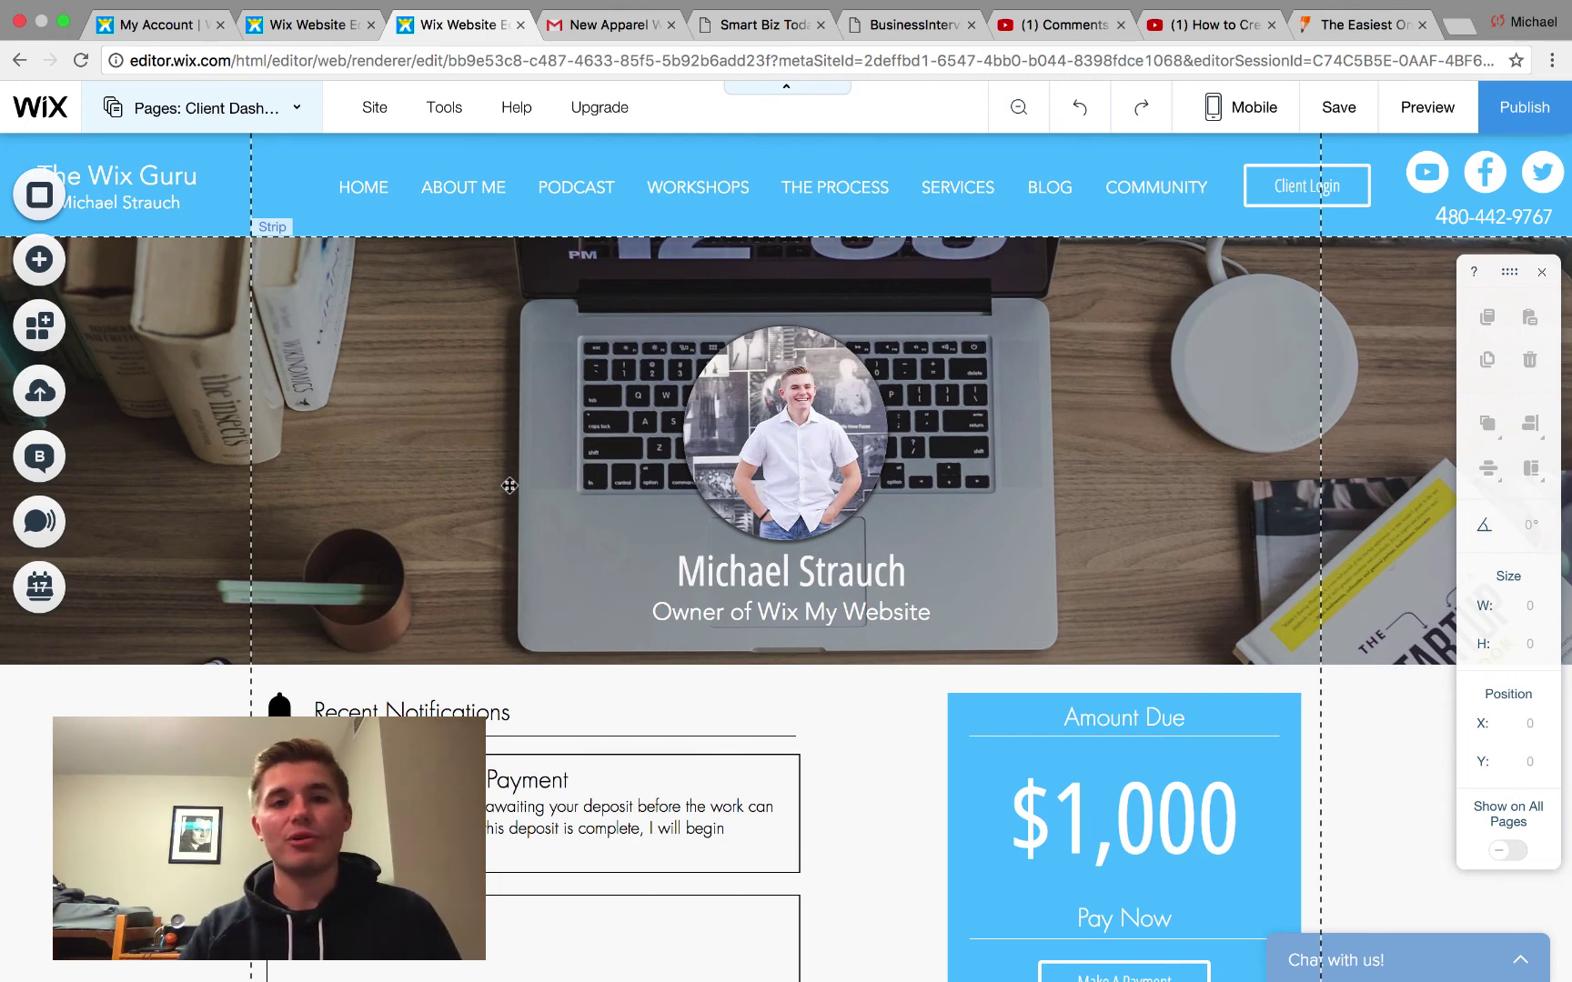
# Step: In the Client Dashboard page settings, change Permissions to Password protection and confirm with Done
pyautogui.click(264, 107)
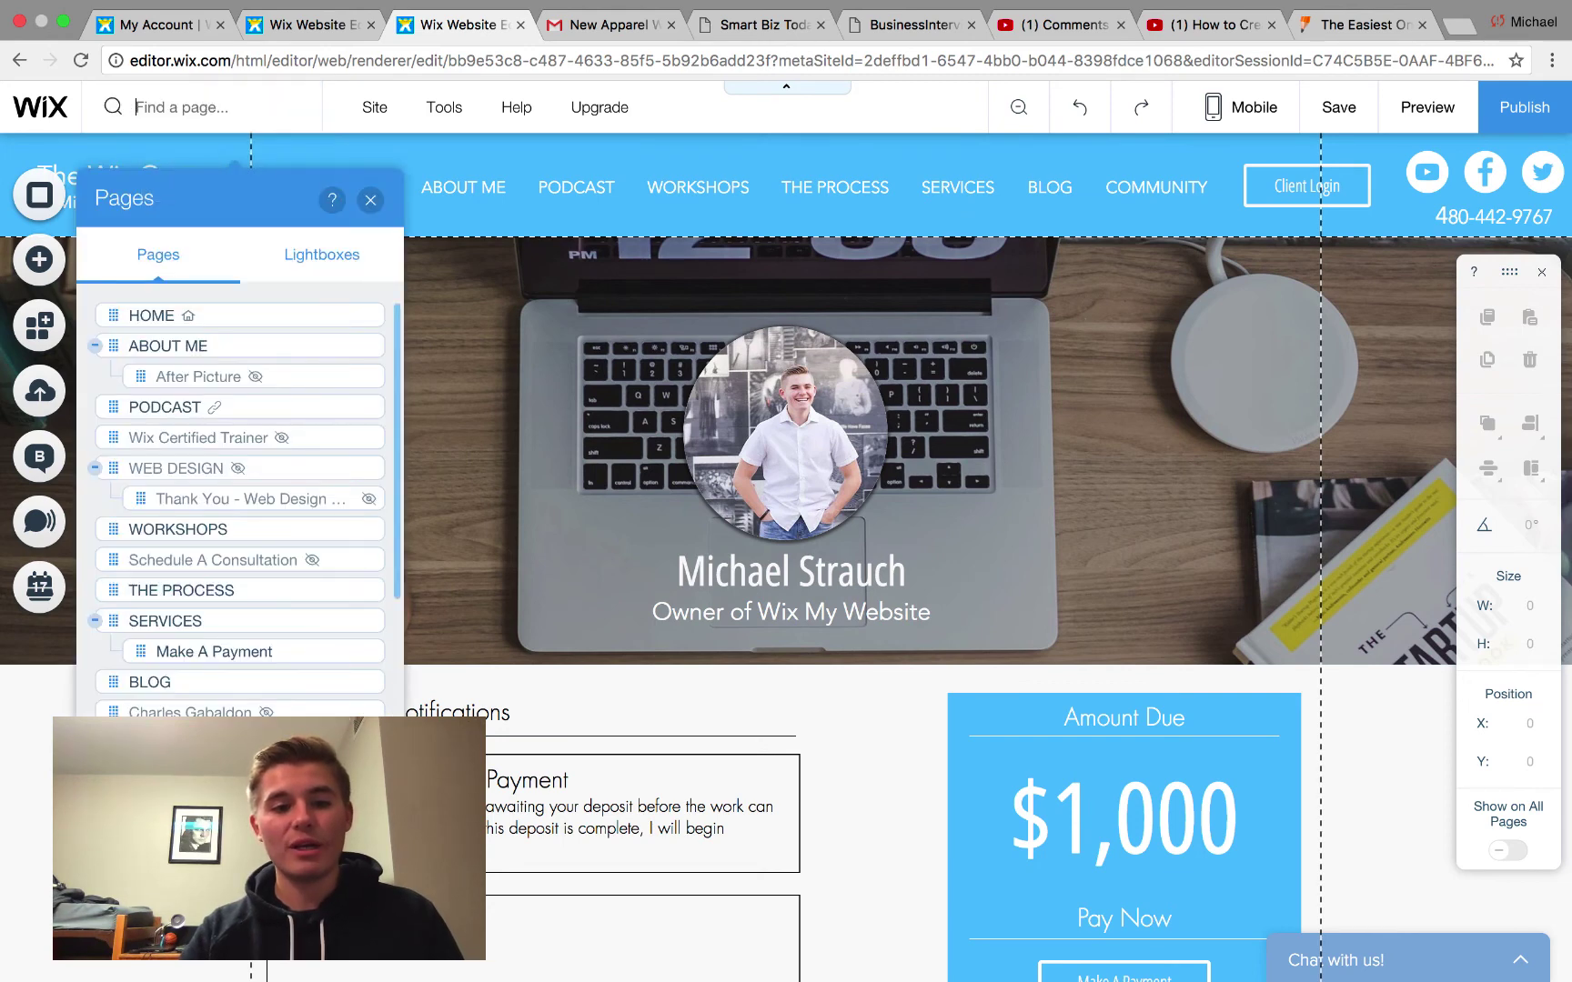
pyautogui.click(375, 651)
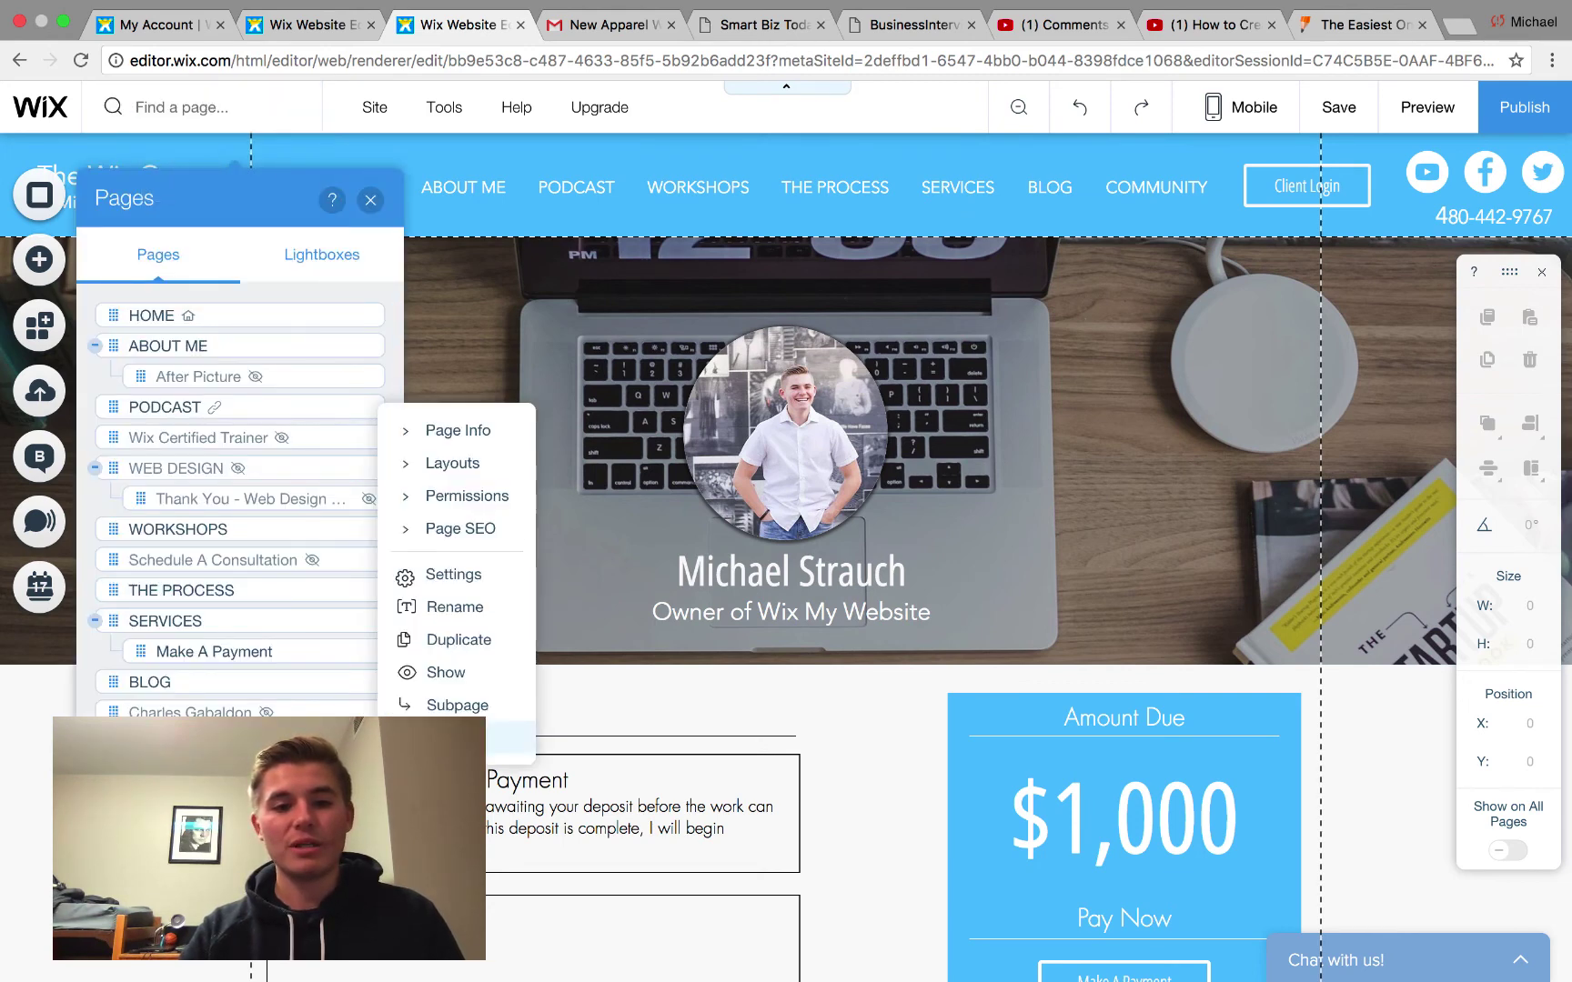
pyautogui.click(466, 438)
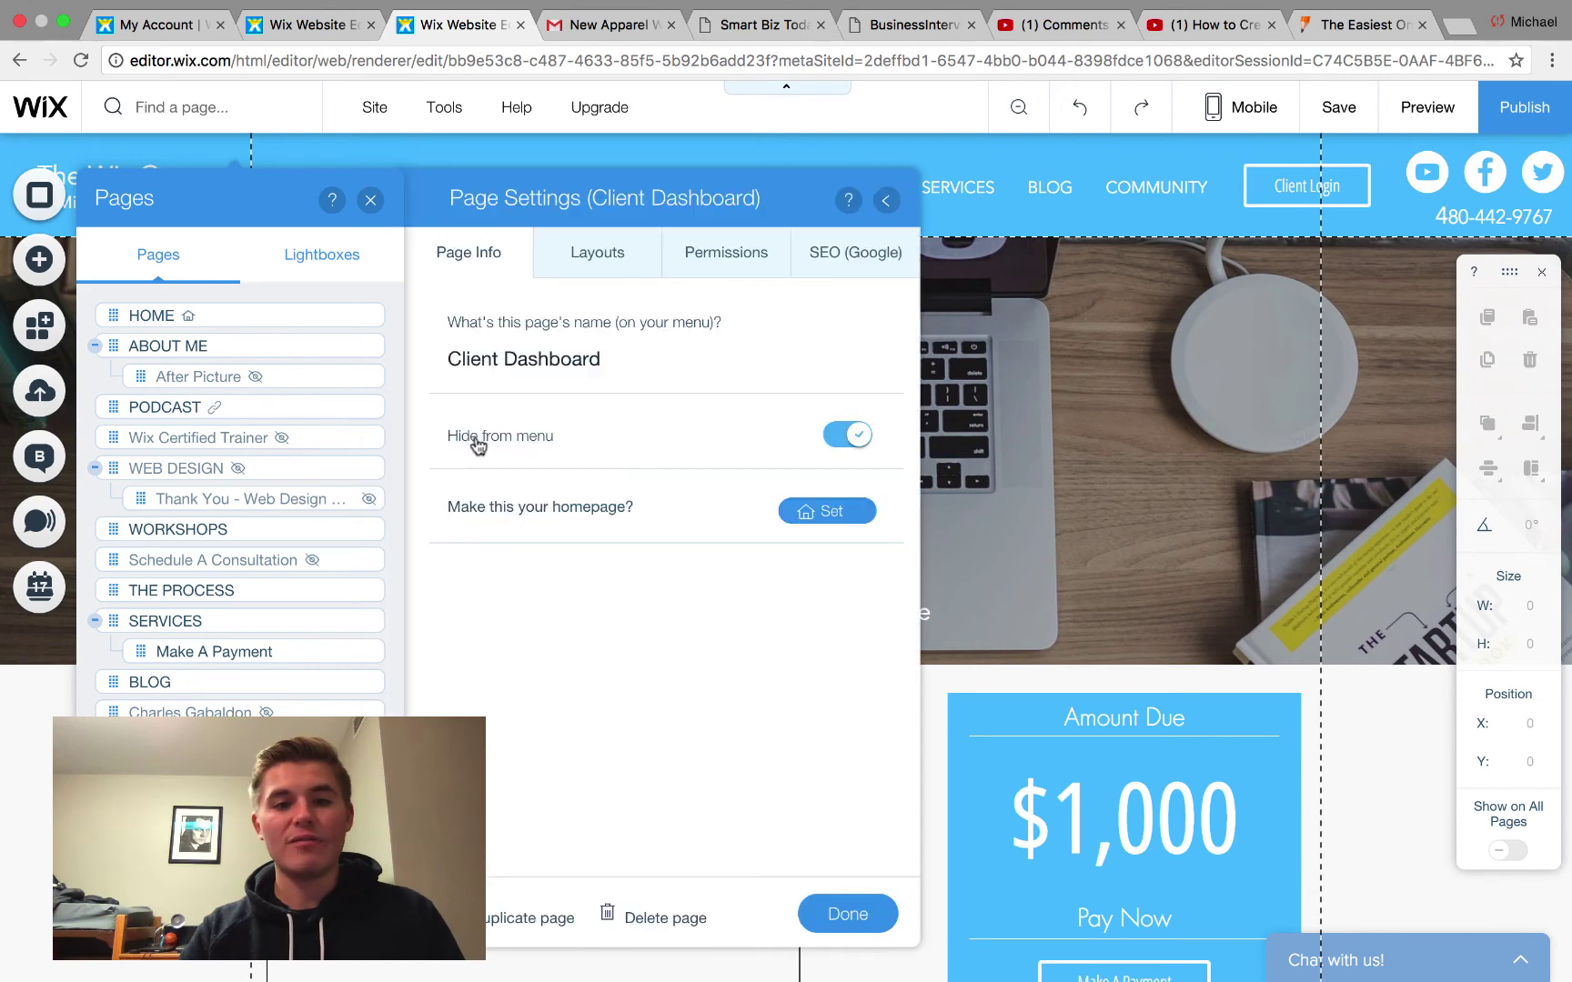
pyautogui.click(744, 259)
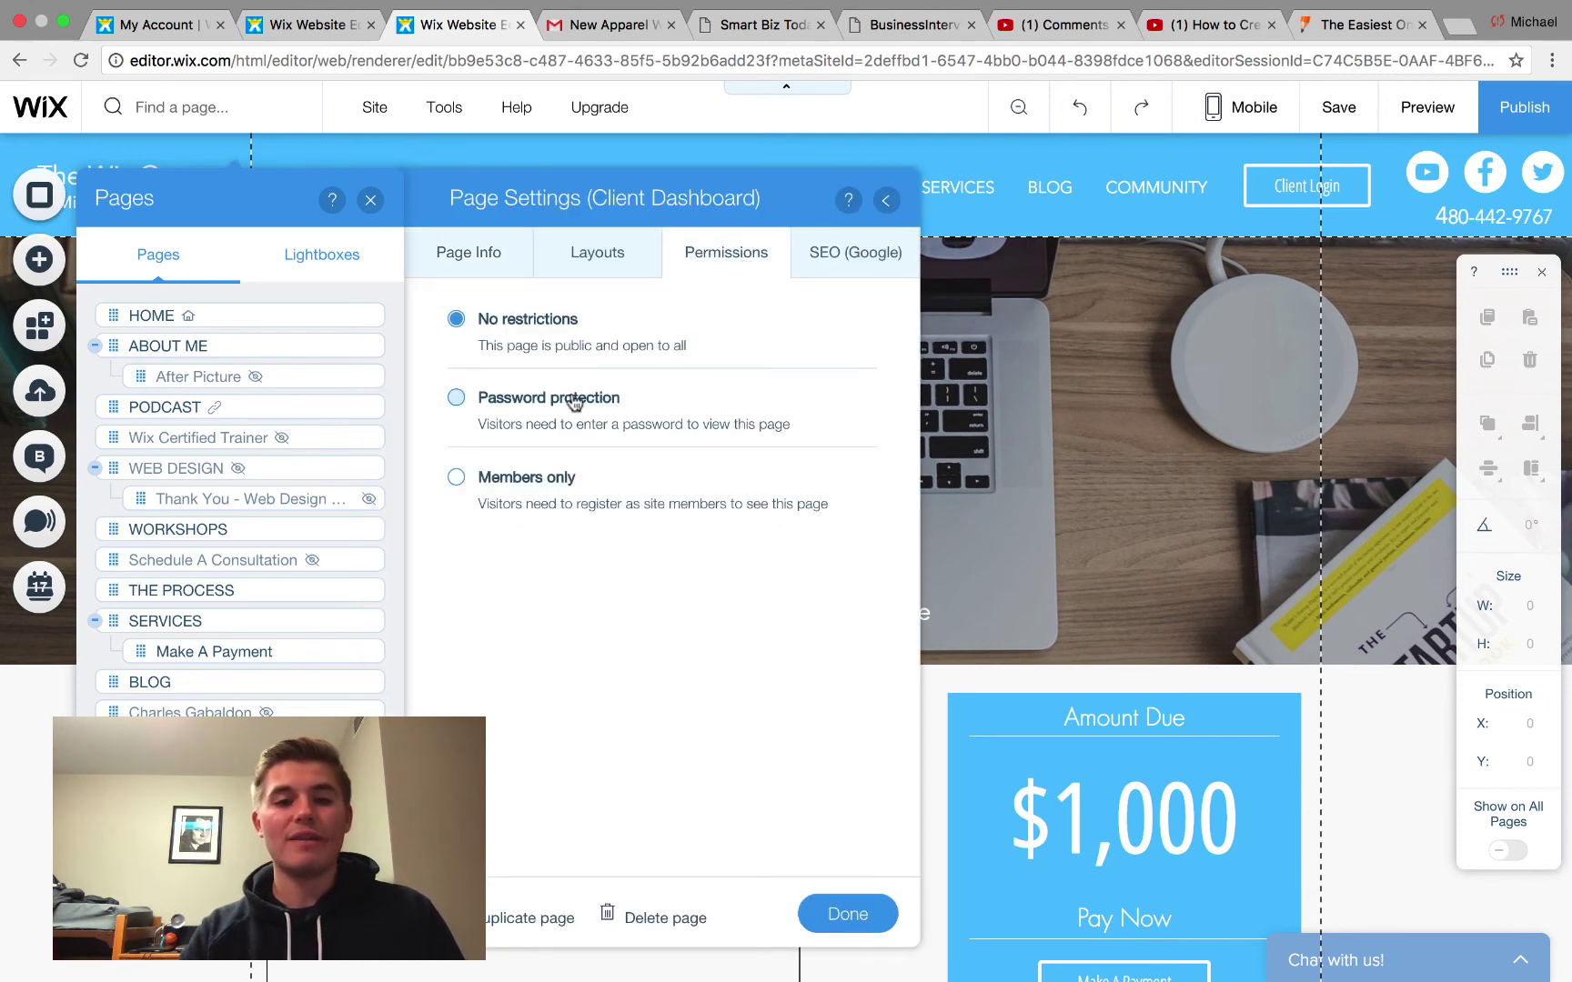
pyautogui.click(459, 401)
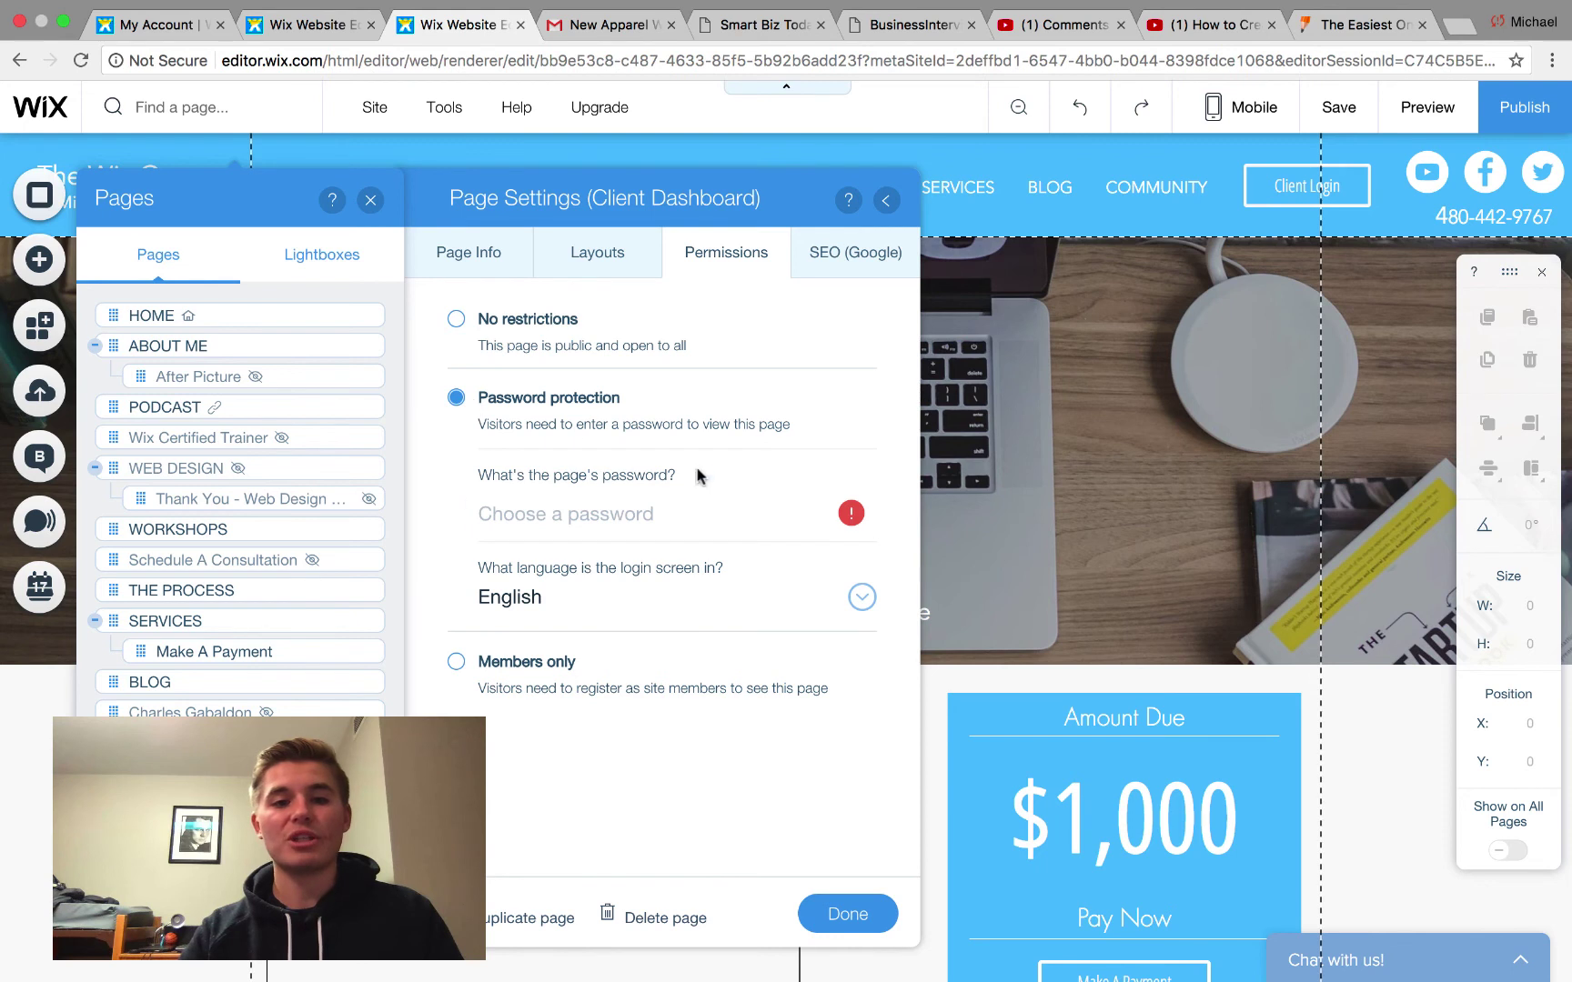
pyautogui.click(650, 515)
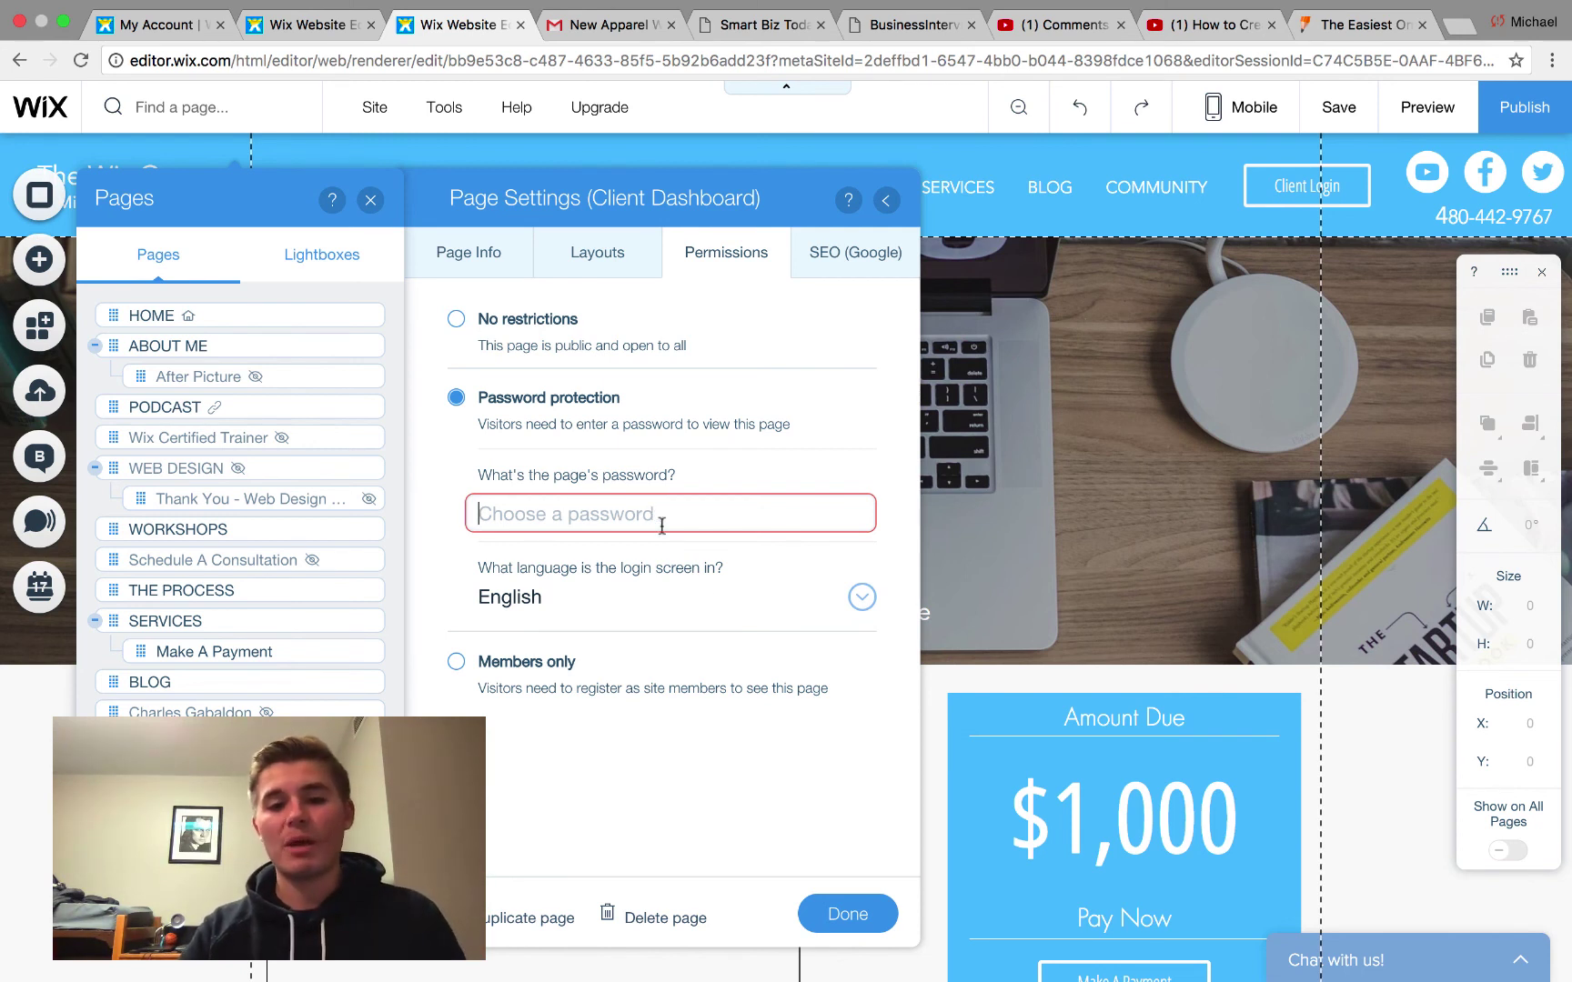
pyautogui.click(844, 914)
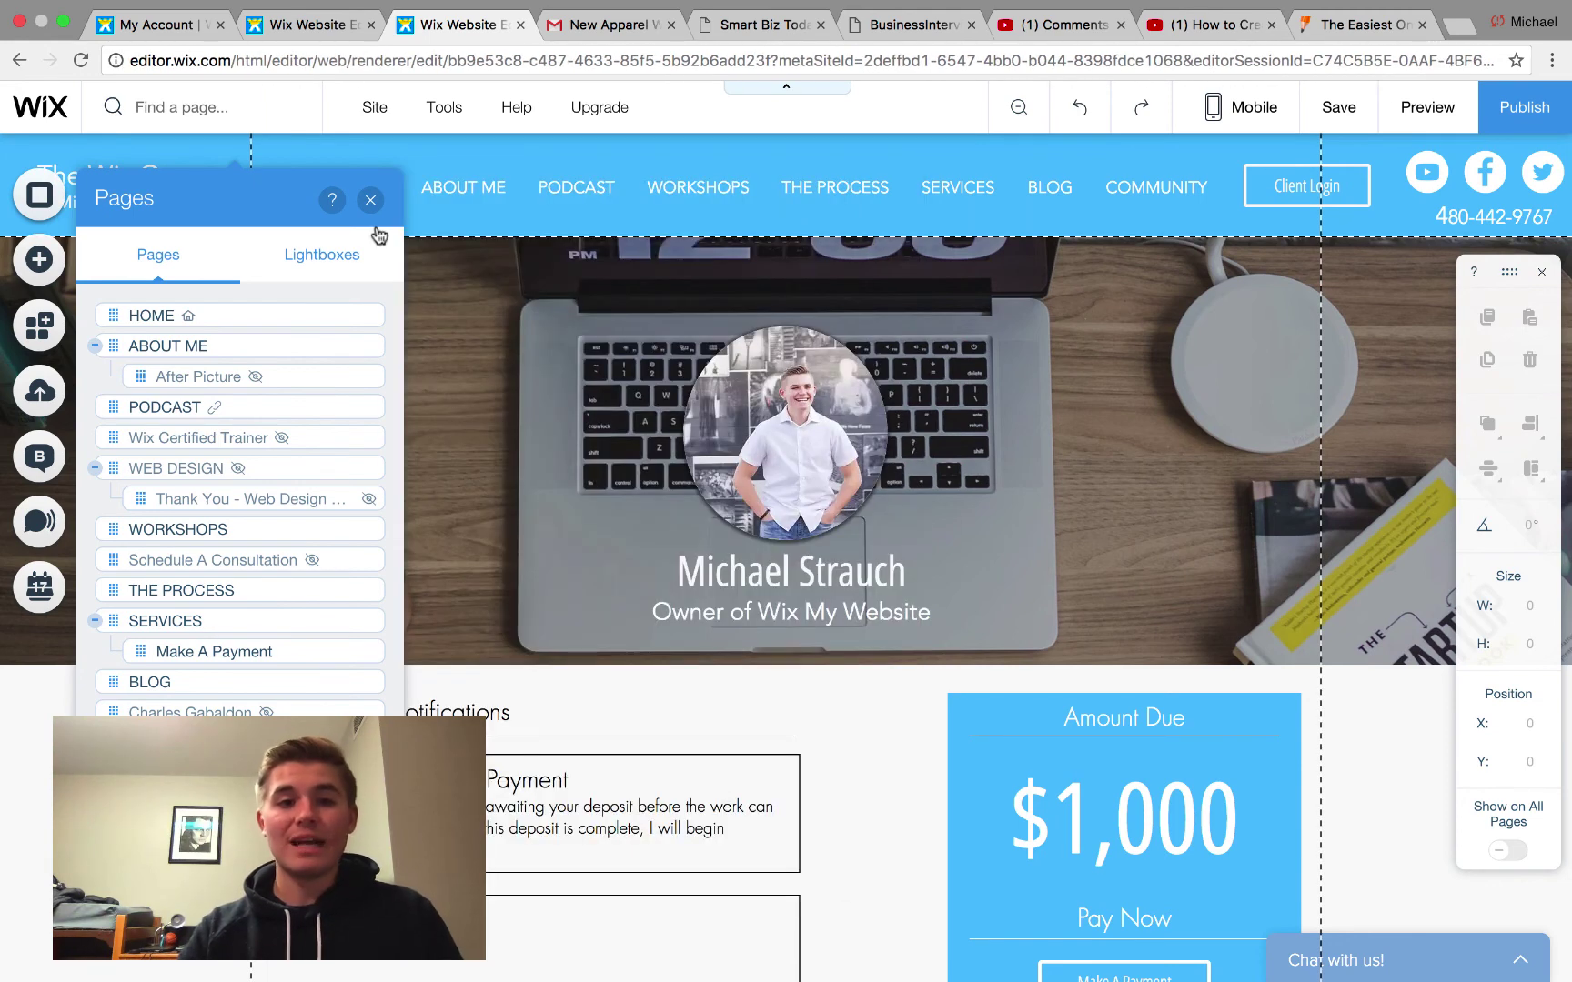
# Step: Go to the HOME page with the 'WEEKLY WIX TIPS' banner and close the Pages list
pyautogui.click(371, 200)
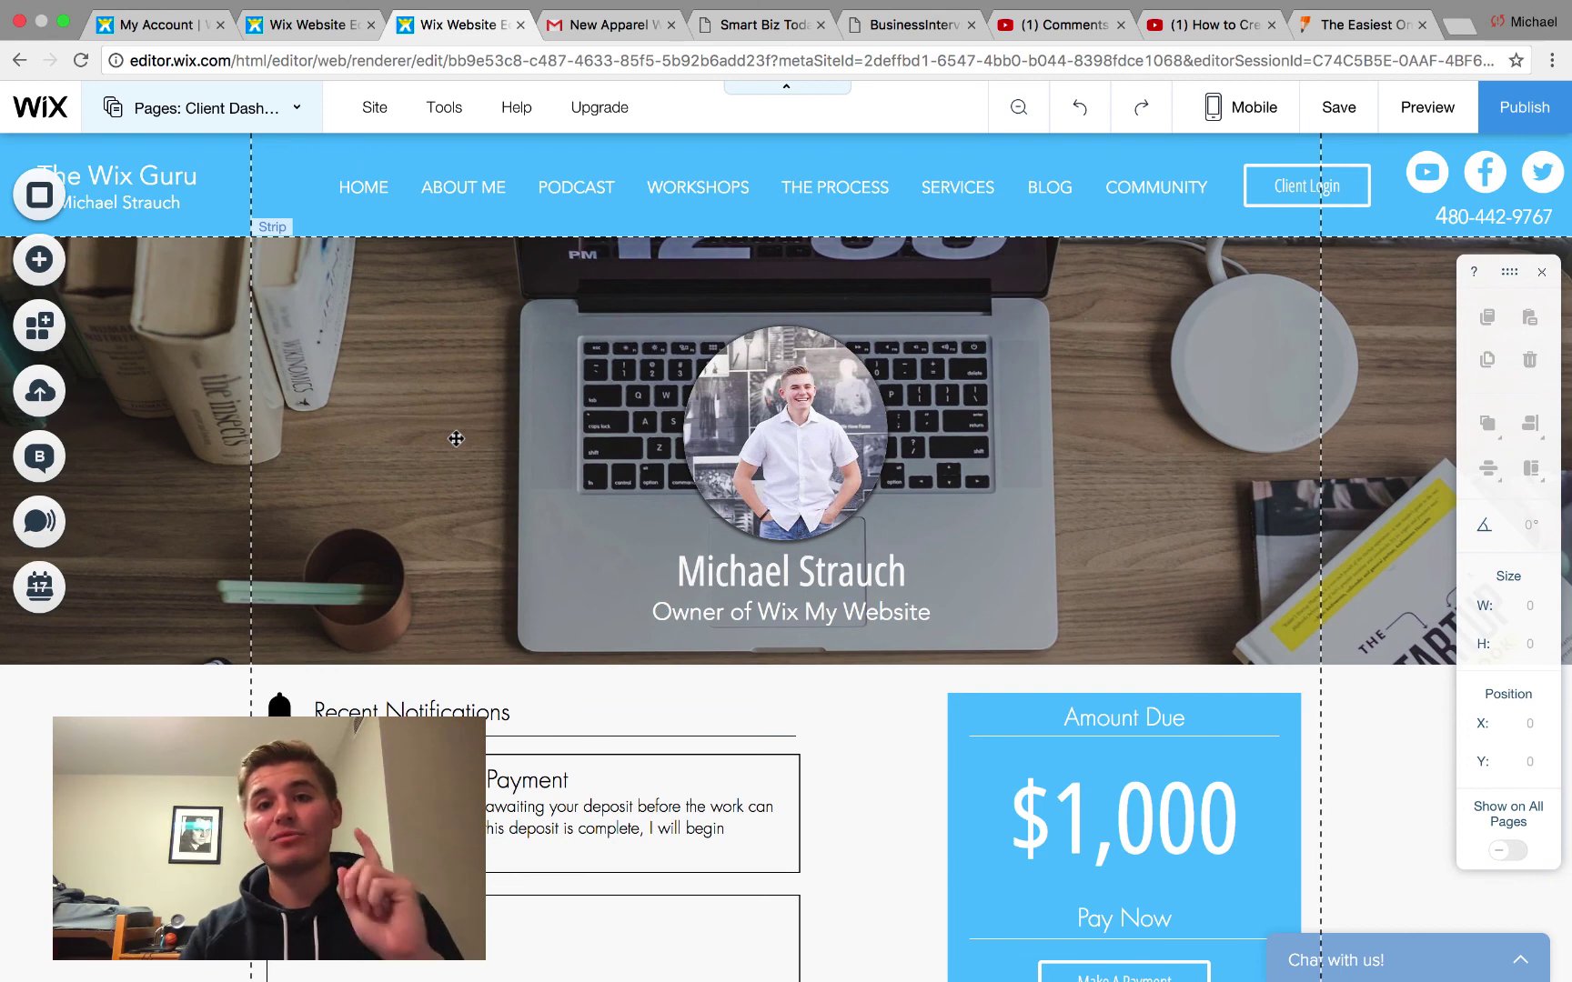
pyautogui.click(250, 110)
pyautogui.click(273, 314)
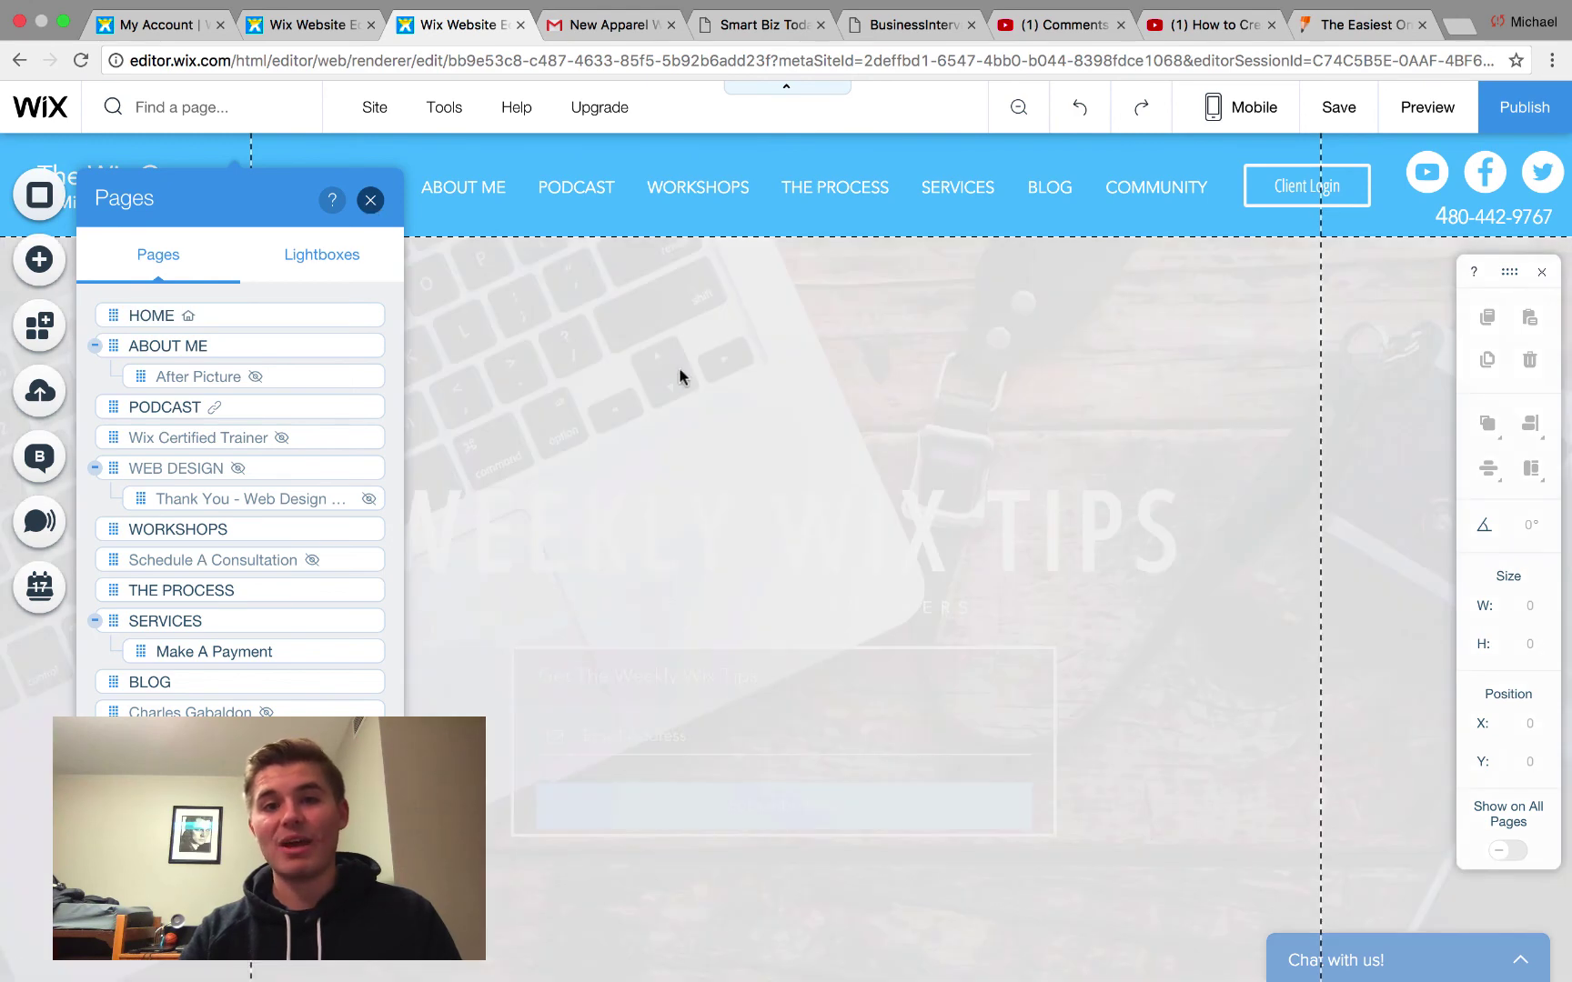
pyautogui.click(787, 627)
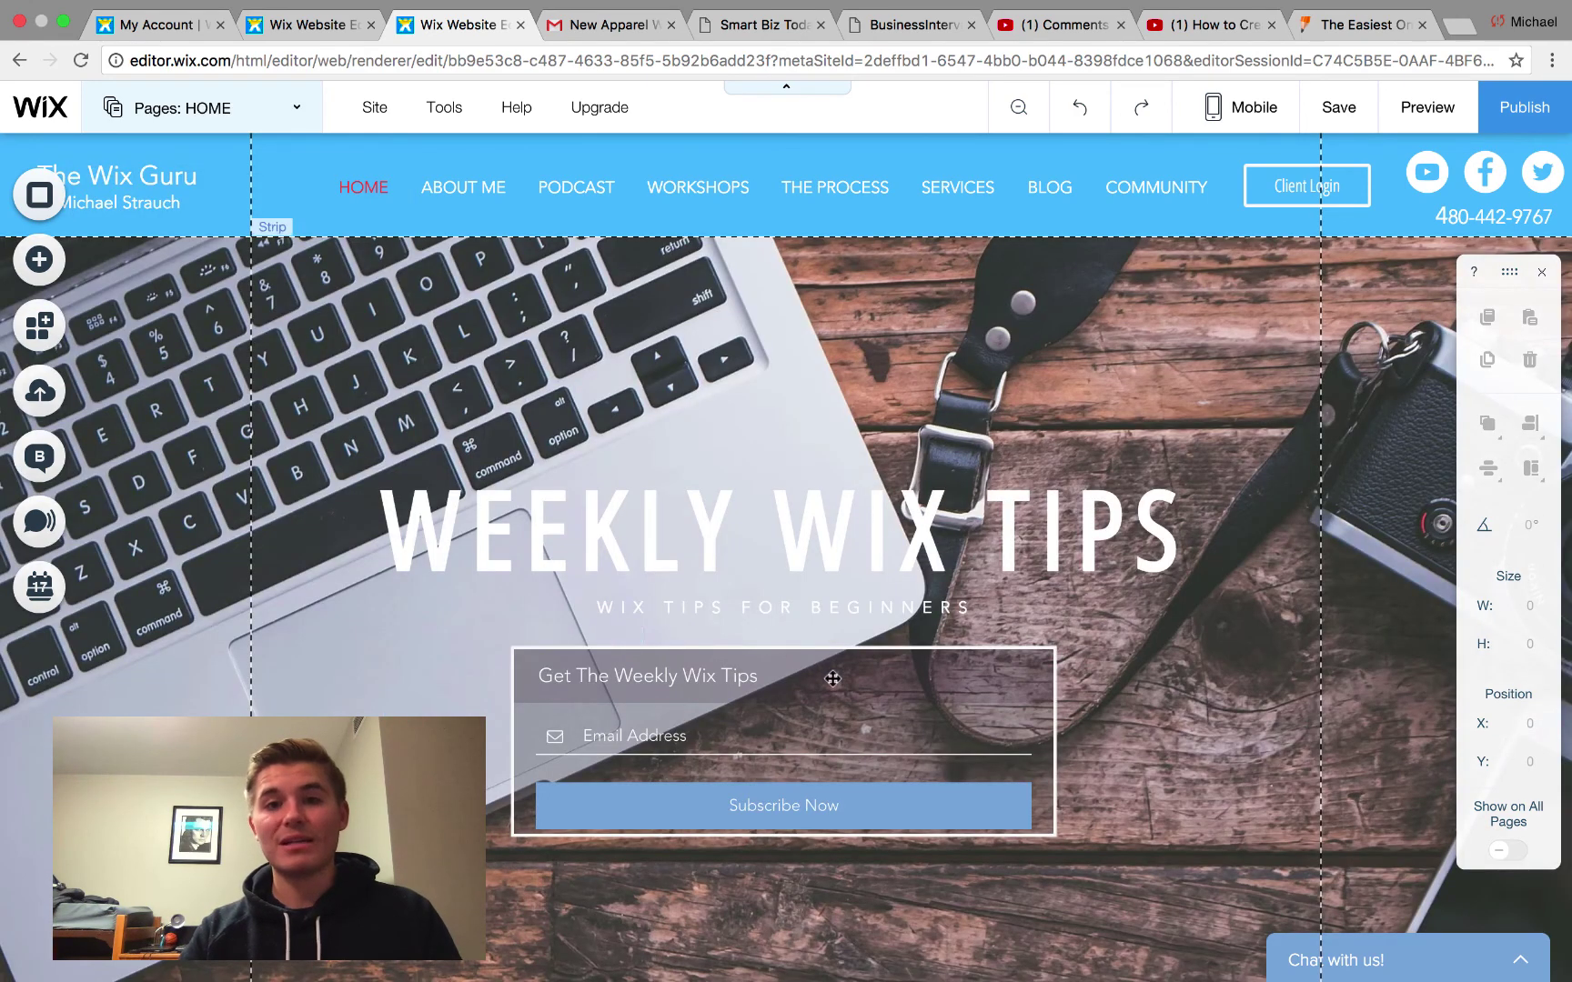